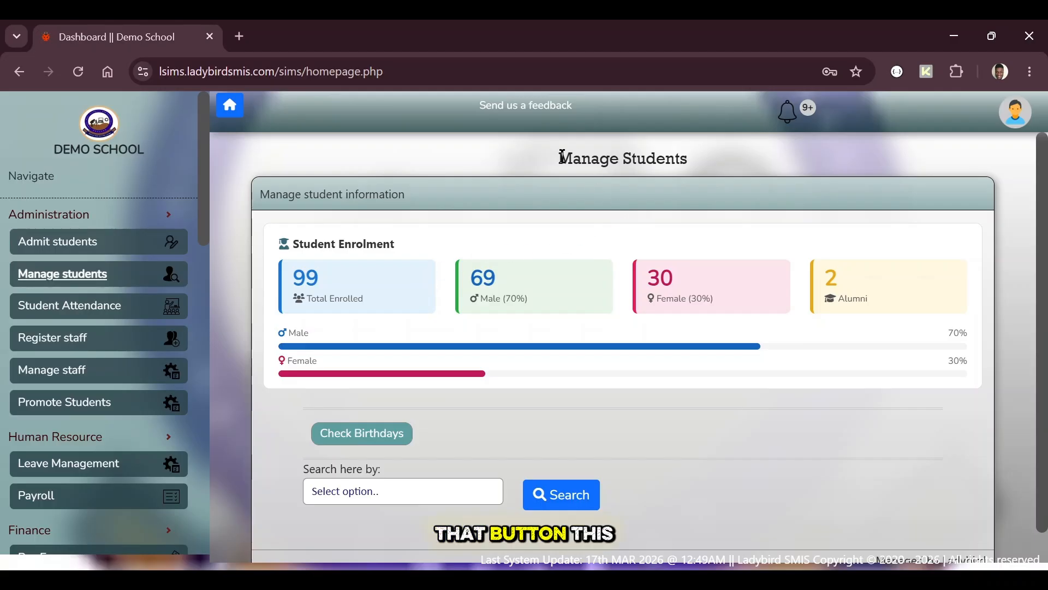
Examine the student enrolment summary on the Manage Students page, including the total, gender split and alumni figures.
left_click_drag(562, 157, 705, 162)
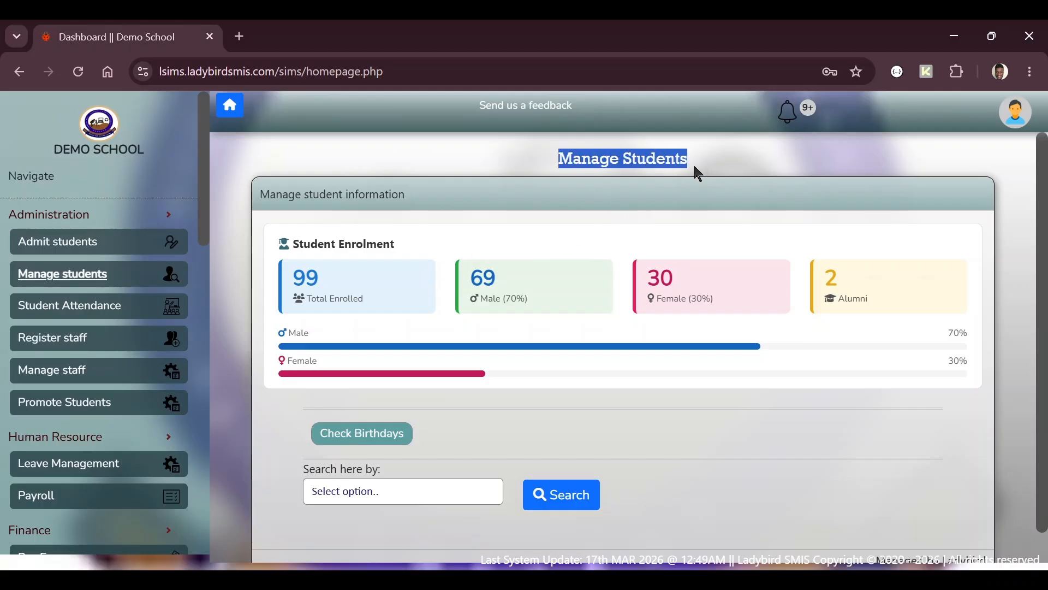
scroll(395, 248, "down", 1)
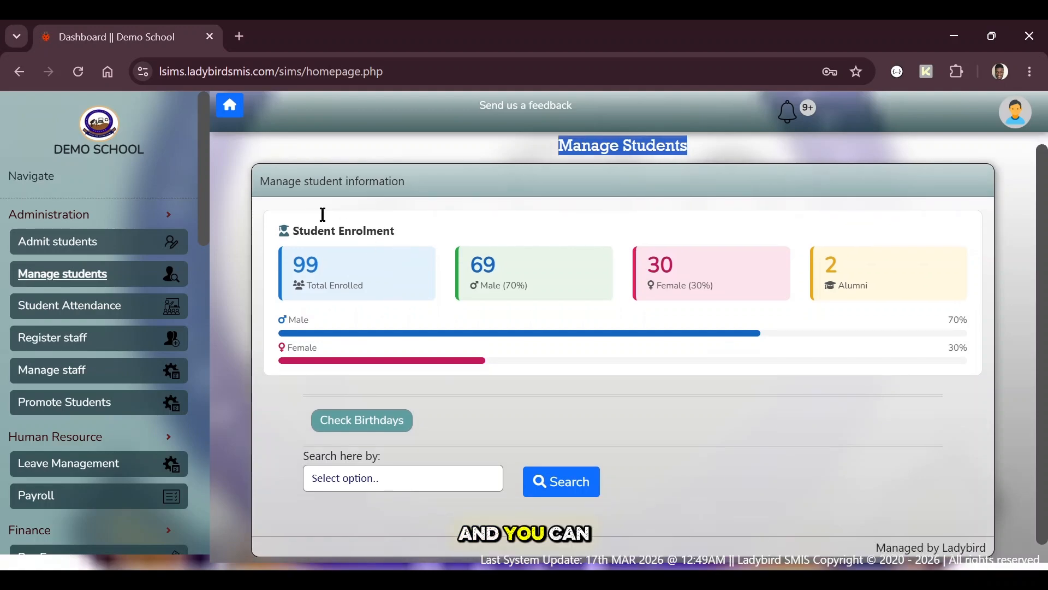
left_click_drag(269, 183, 388, 199)
left_click(388, 199)
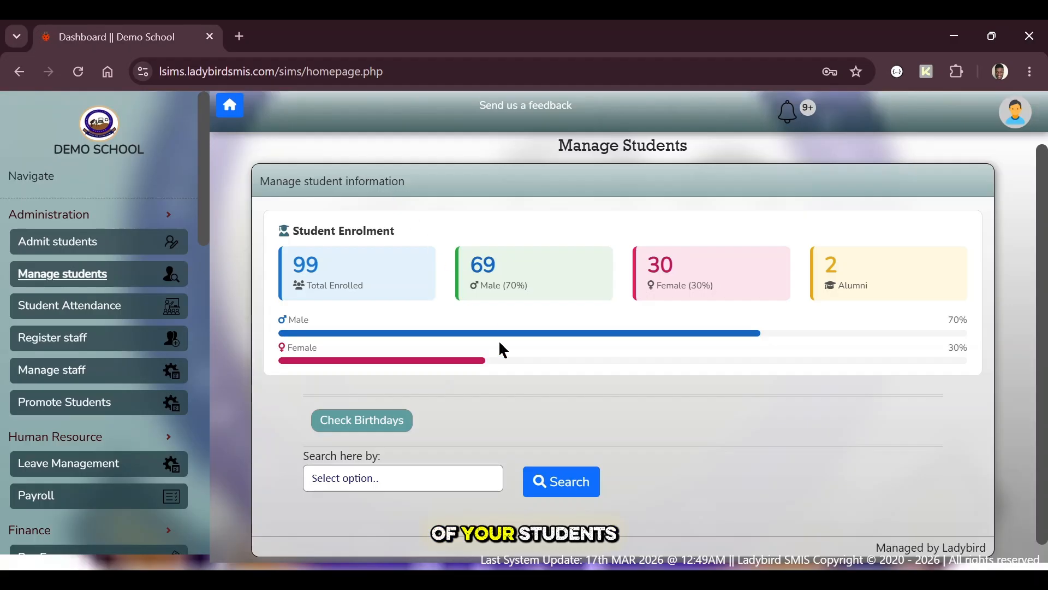
scroll(500, 344, "down", 1)
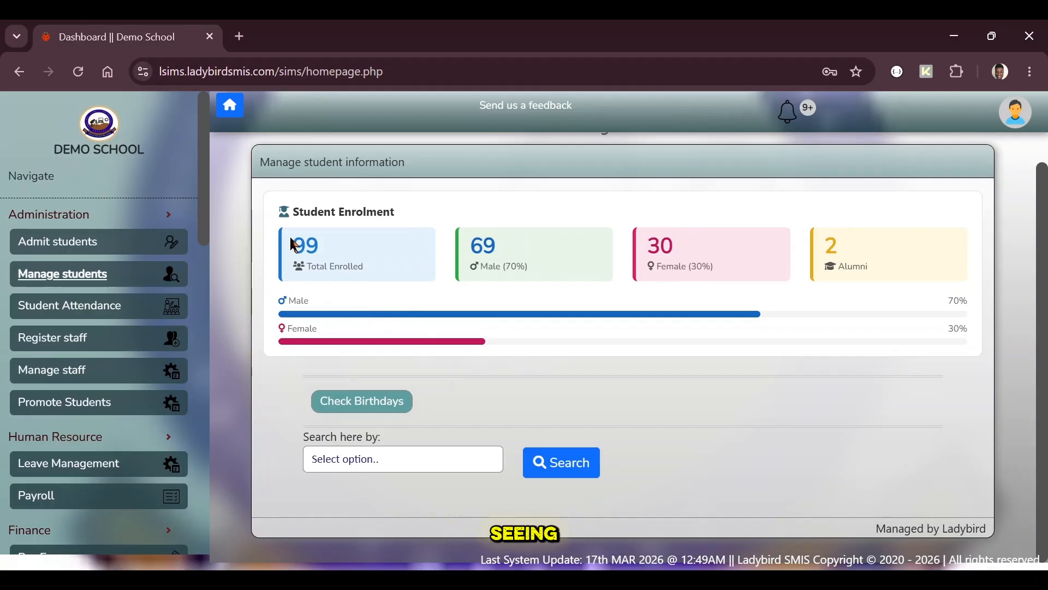
left_click_drag(288, 213, 399, 228)
left_click(398, 229)
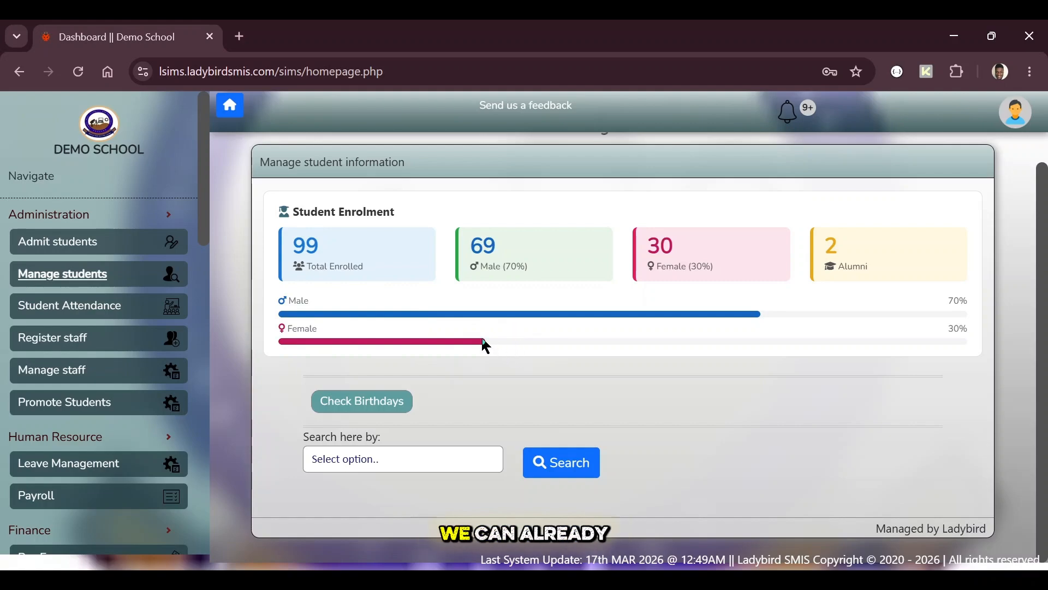
double_click(304, 328)
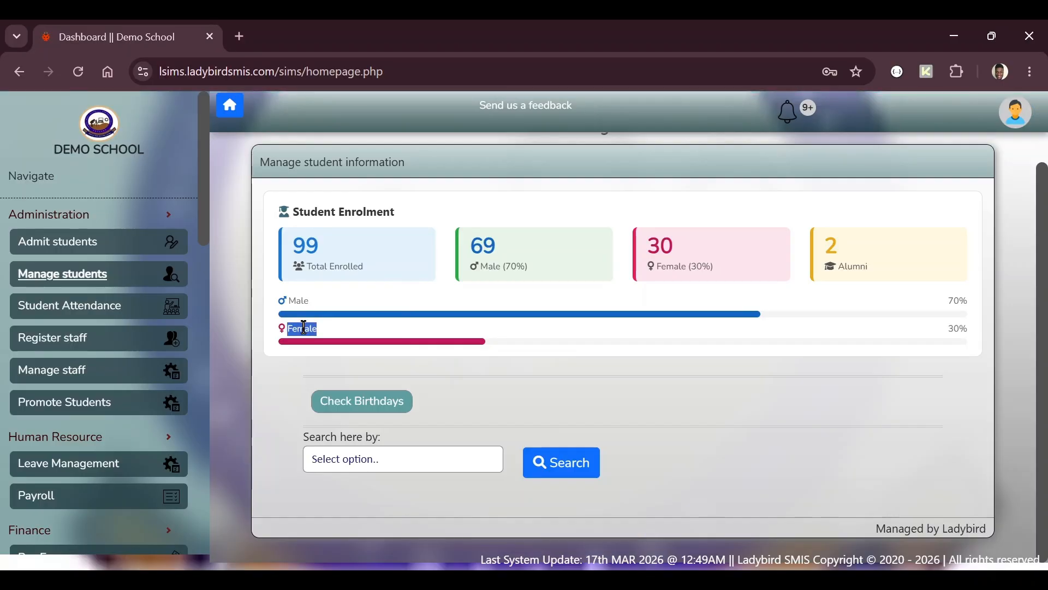
left_click(304, 329)
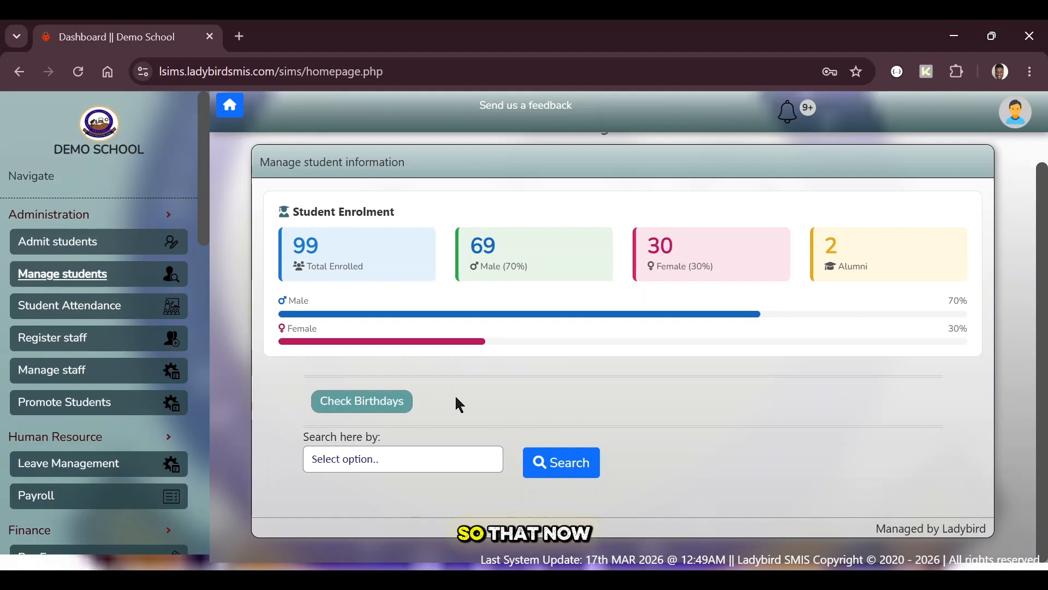
Open the student birthdays view and check the number of birthdays today and tomorrow.
left_click(365, 407)
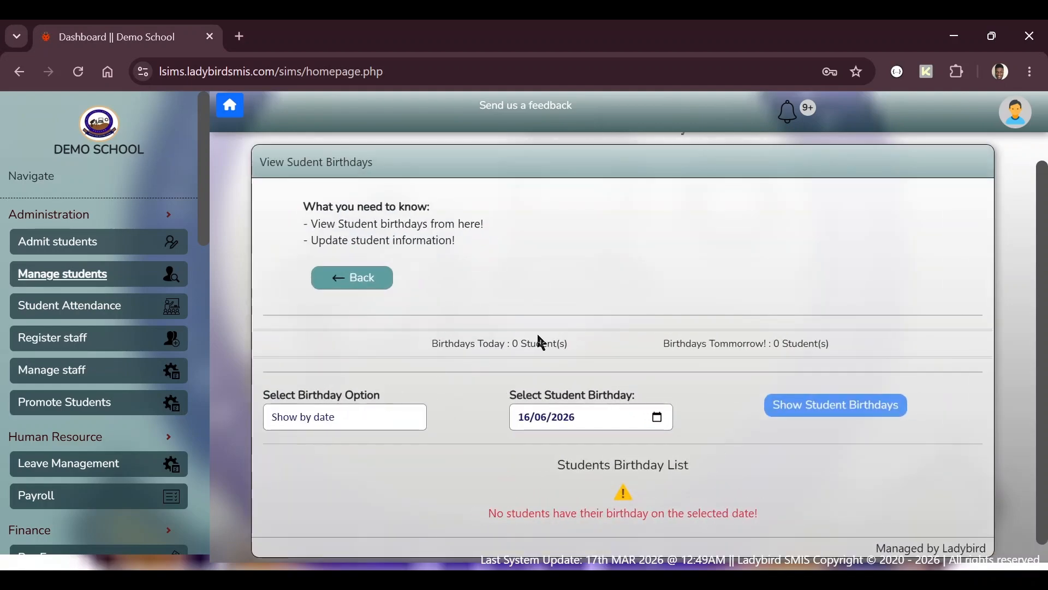
scroll(536, 332, "down", 1)
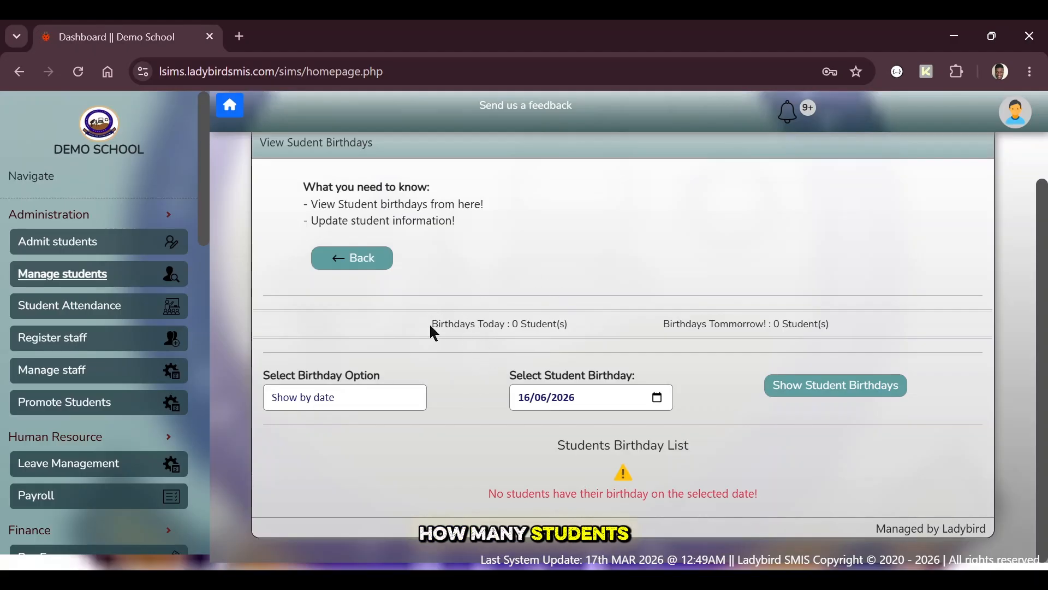
left_click_drag(431, 324, 578, 331)
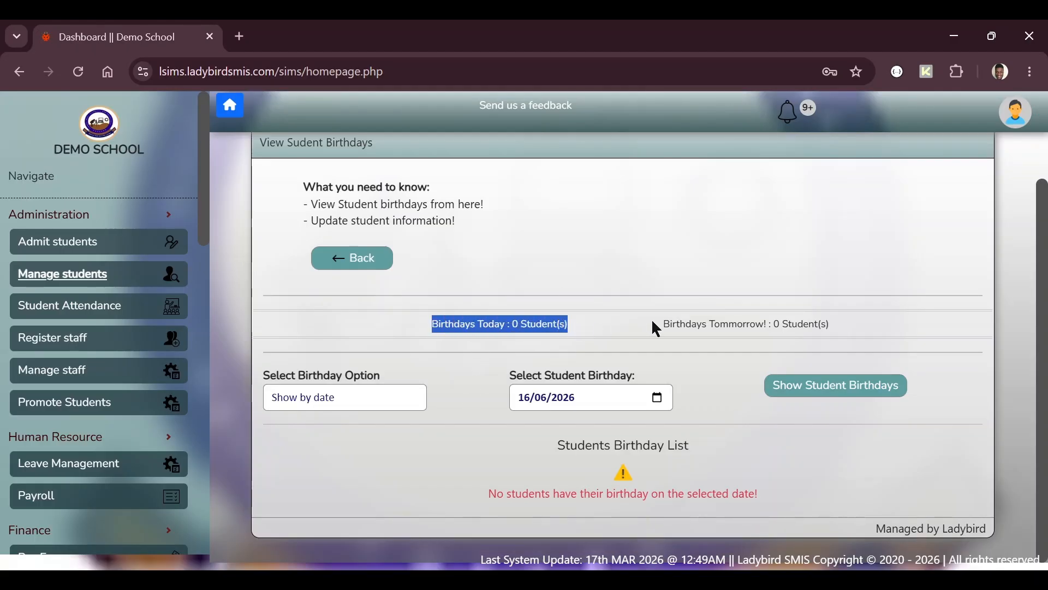
left_click_drag(669, 324, 825, 322)
left_click(825, 321)
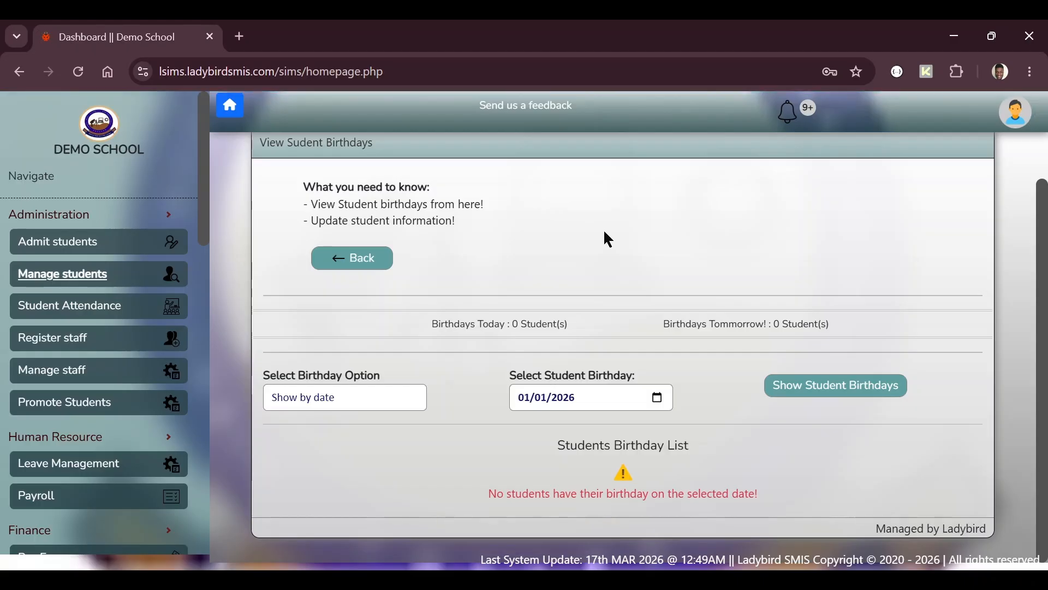
List the students whose birthday falls on the date 01/01/2026 and look through the whole list.
left_click(787, 395)
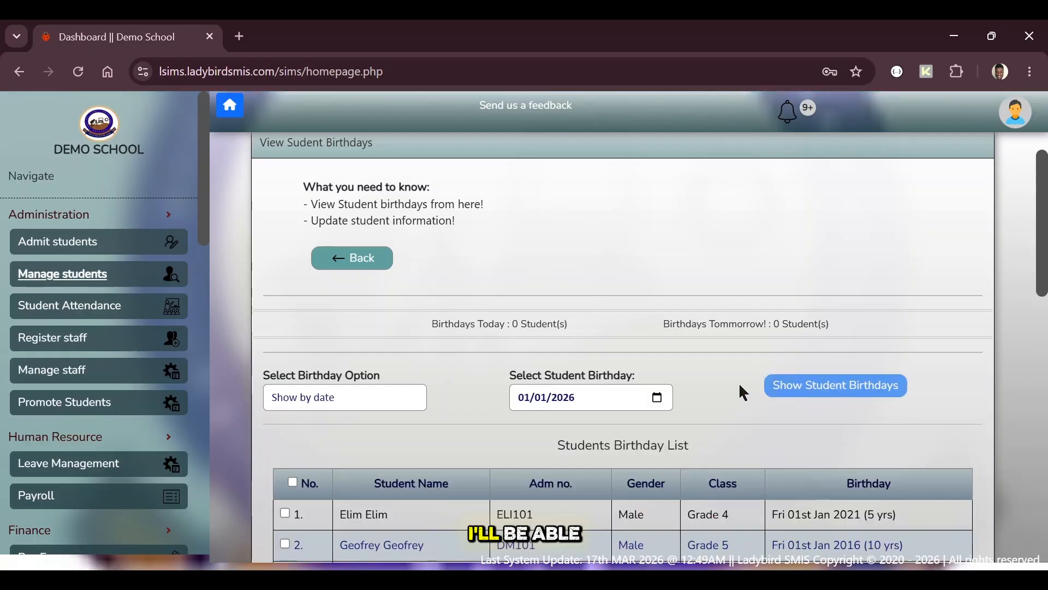
scroll(744, 392, "down", 3)
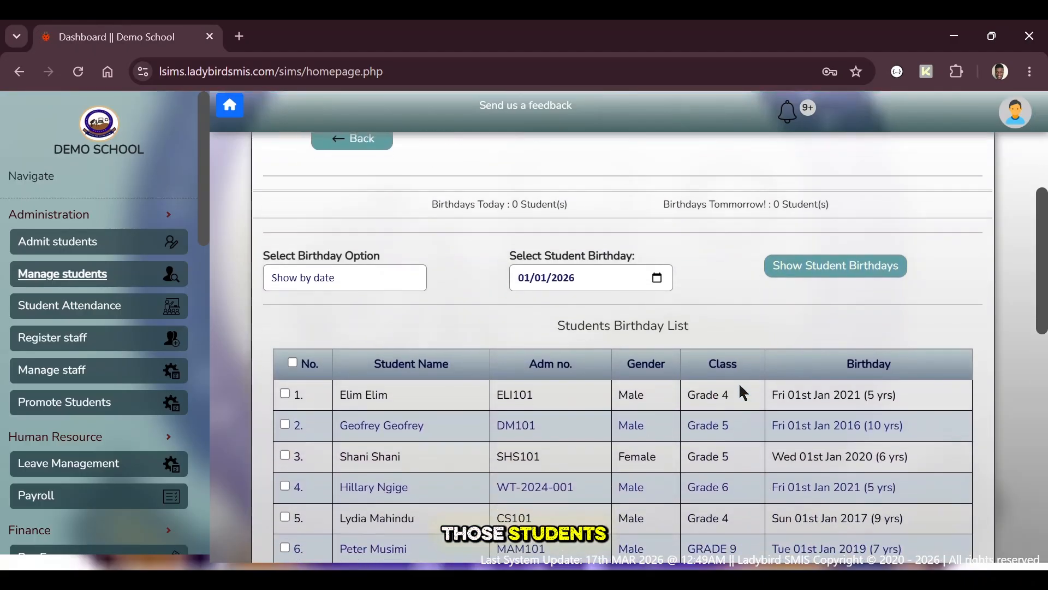
scroll(740, 377, "down", 1)
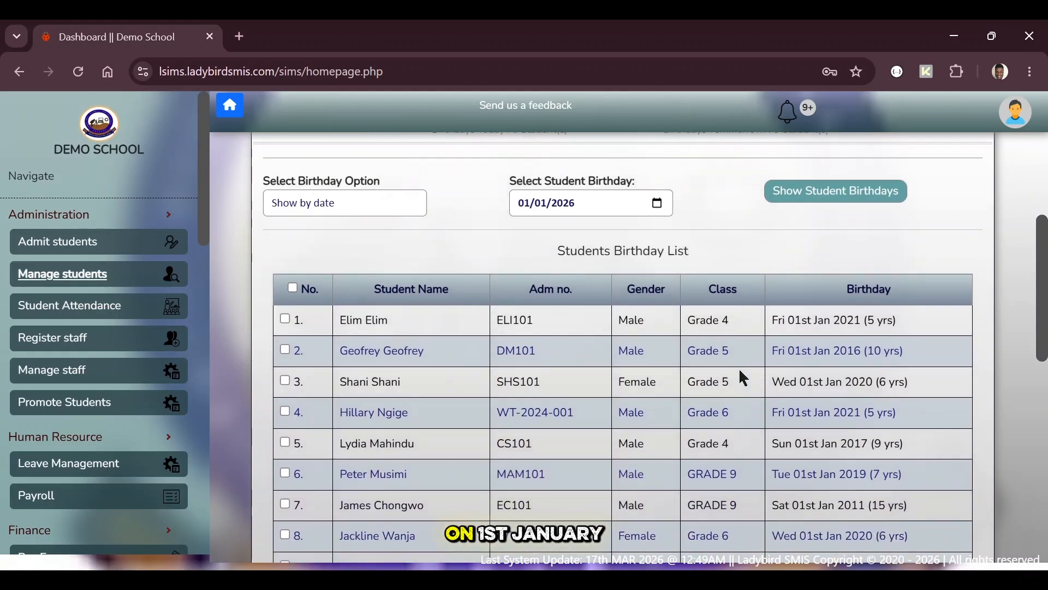
scroll(739, 371, "down", 1)
scroll(741, 373, "down", 8)
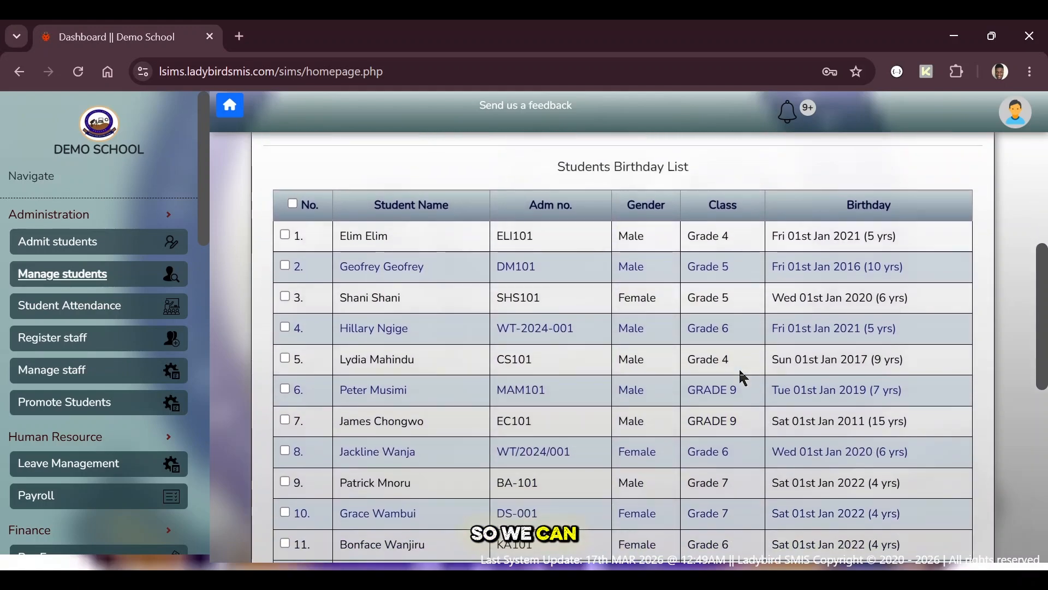
scroll(743, 377, "down", 2)
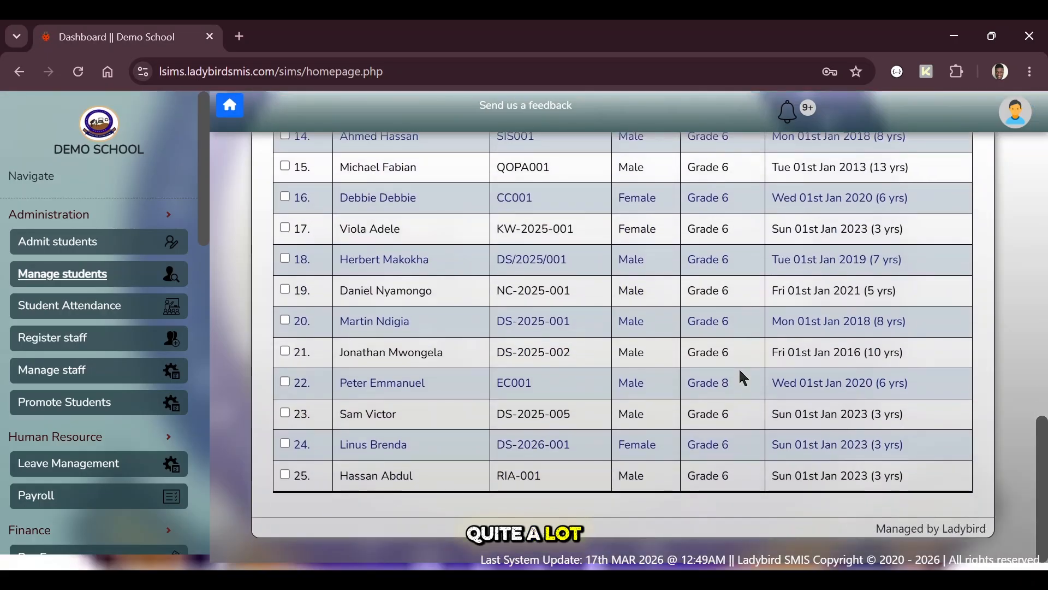
scroll(742, 377, "up", 8)
scroll(740, 371, "up", 2)
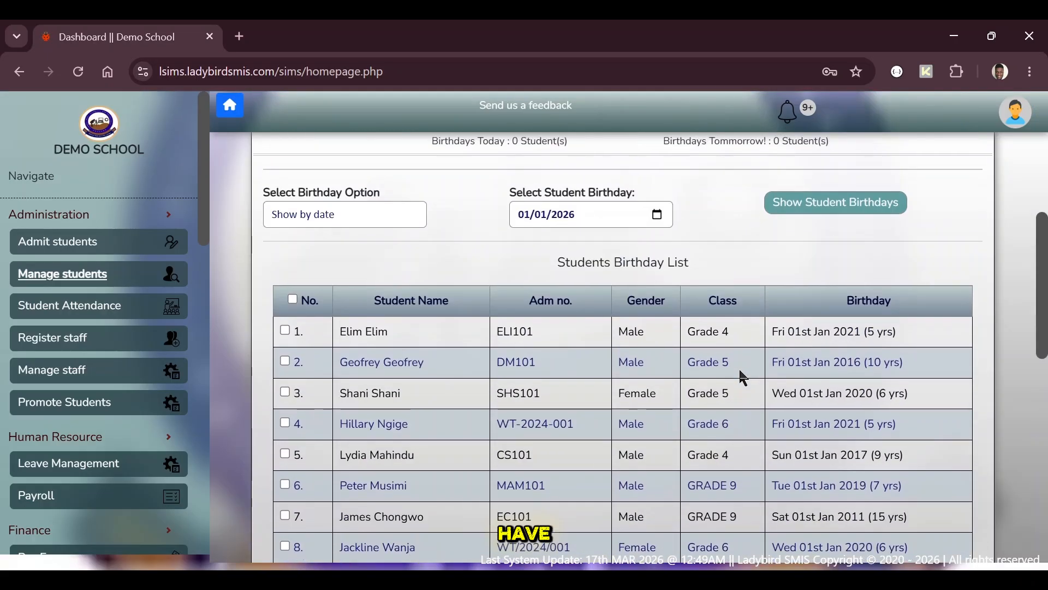
Check the birth dates and ages of the first three students in the birthday list.
left_click_drag(773, 331, 835, 331)
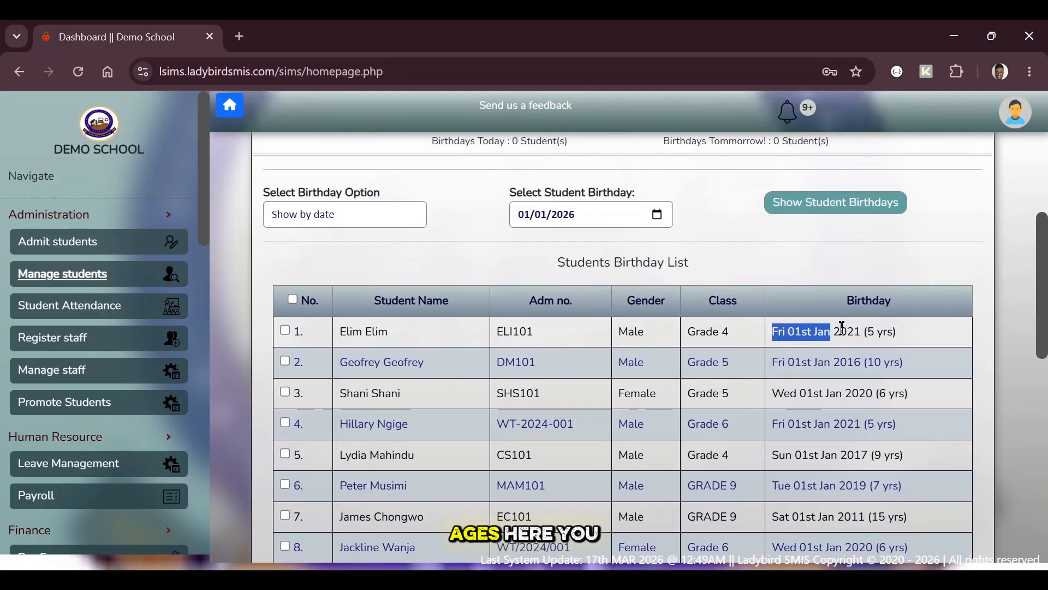
left_click(837, 329)
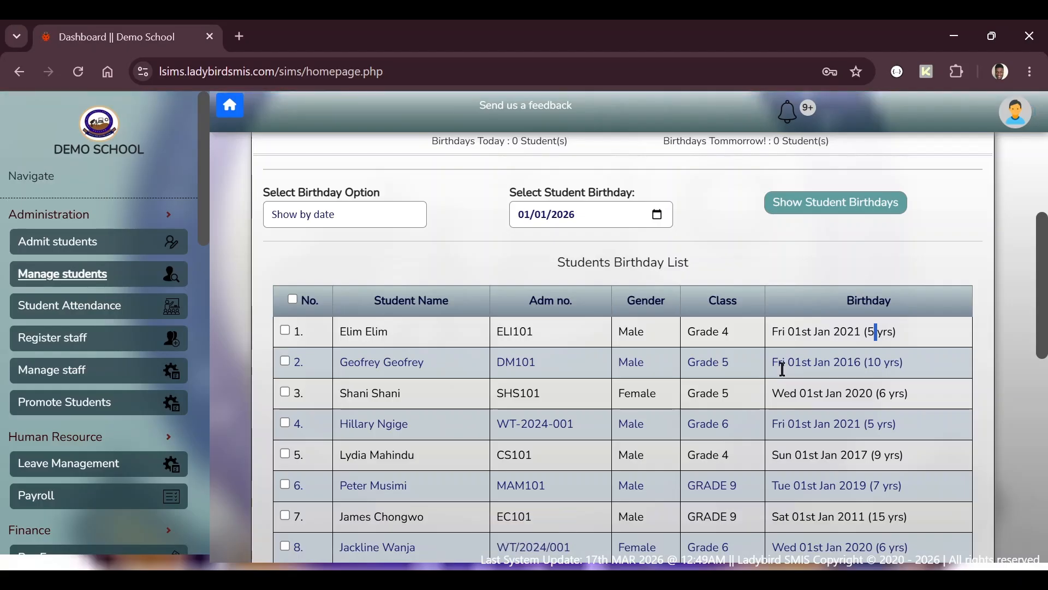
left_click_drag(783, 366, 862, 364)
left_click(886, 365)
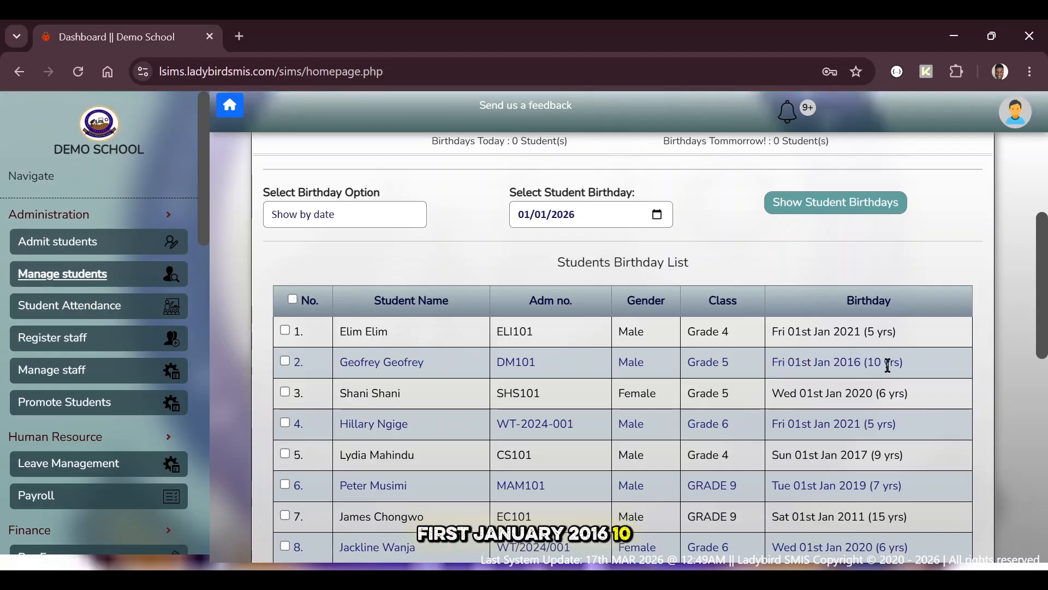
double_click(896, 395)
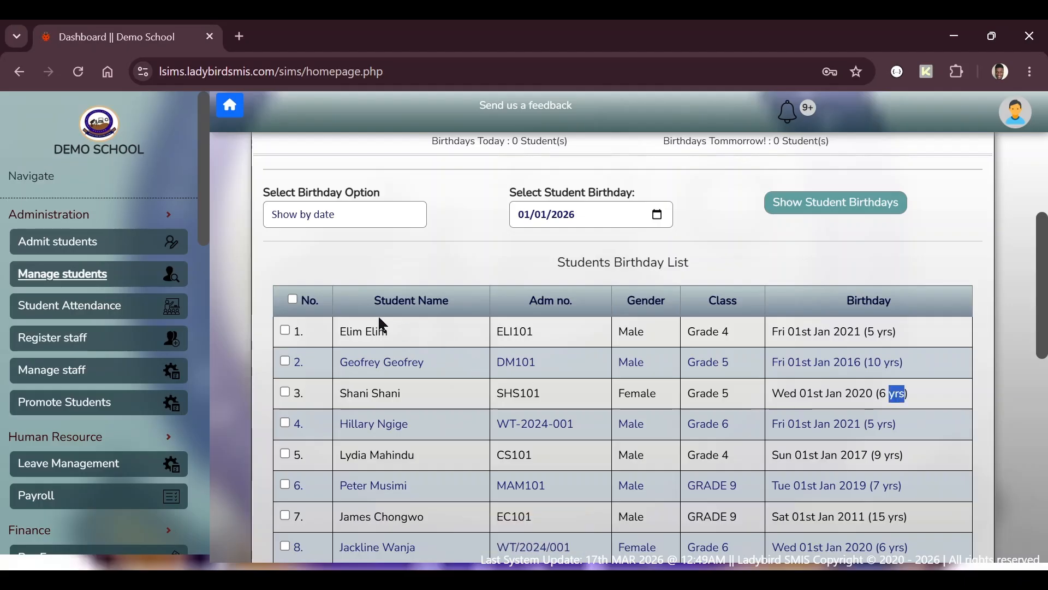
Select all students in the birthday list and open the form for sending them birthday wishes via SMS.
left_click(292, 299)
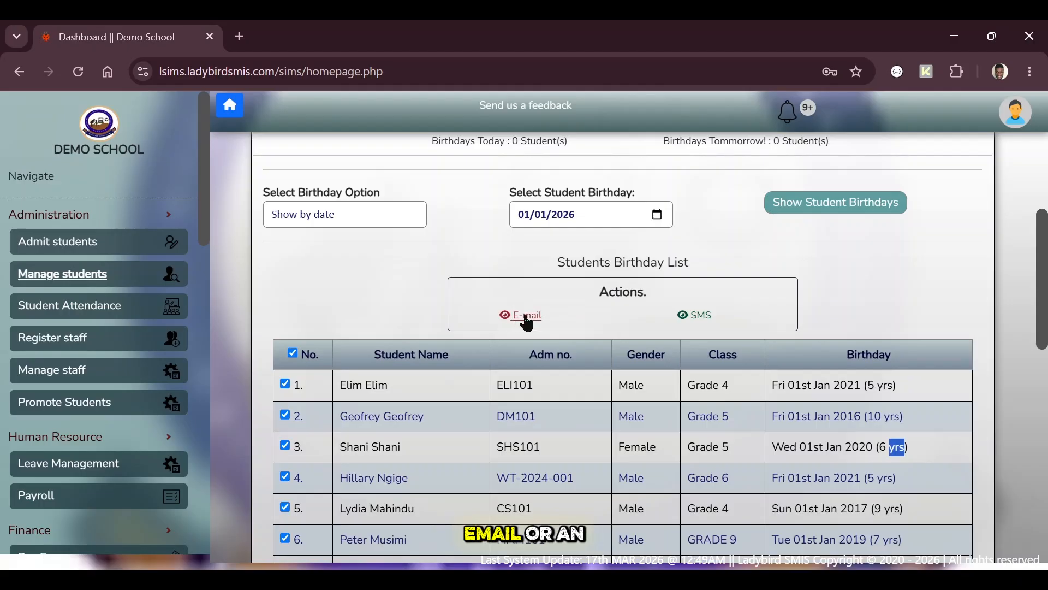
left_click(699, 316)
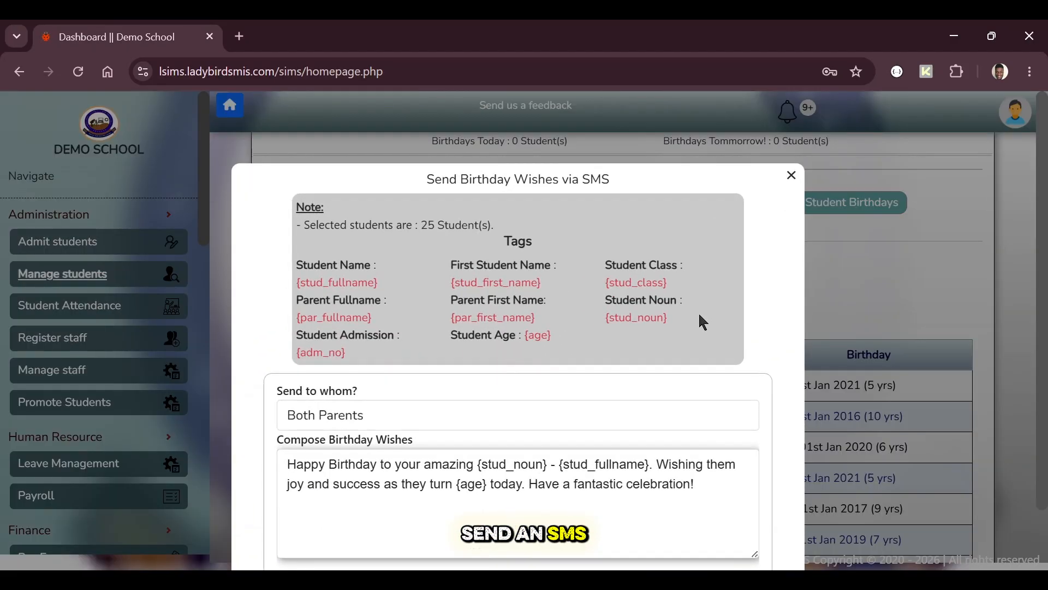
scroll(456, 320, "down", 2)
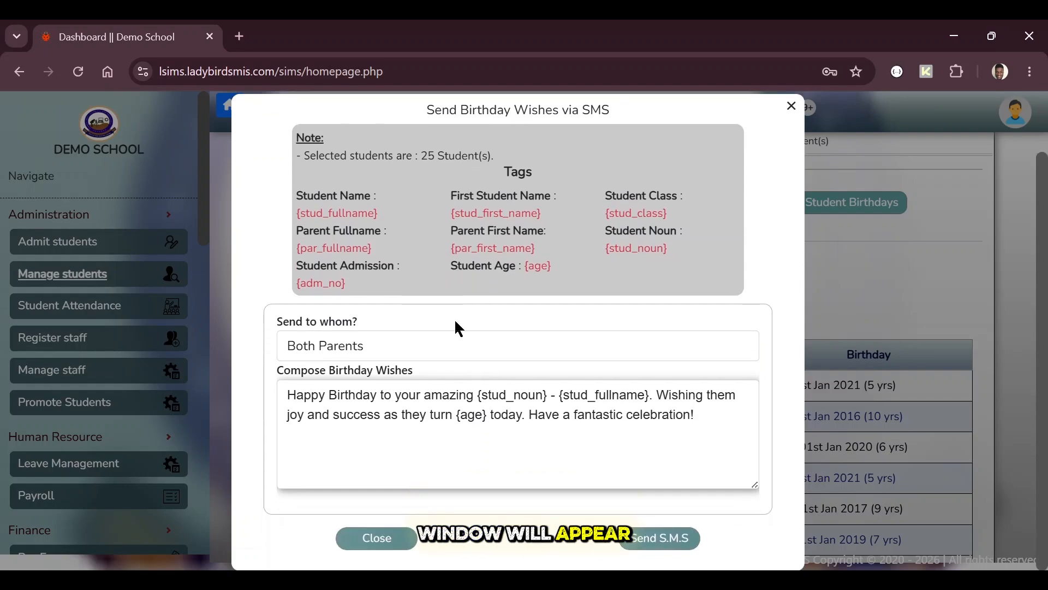
Review the prewritten birthday message and the recipient choices of the SMS form.
left_click_drag(288, 394, 707, 424)
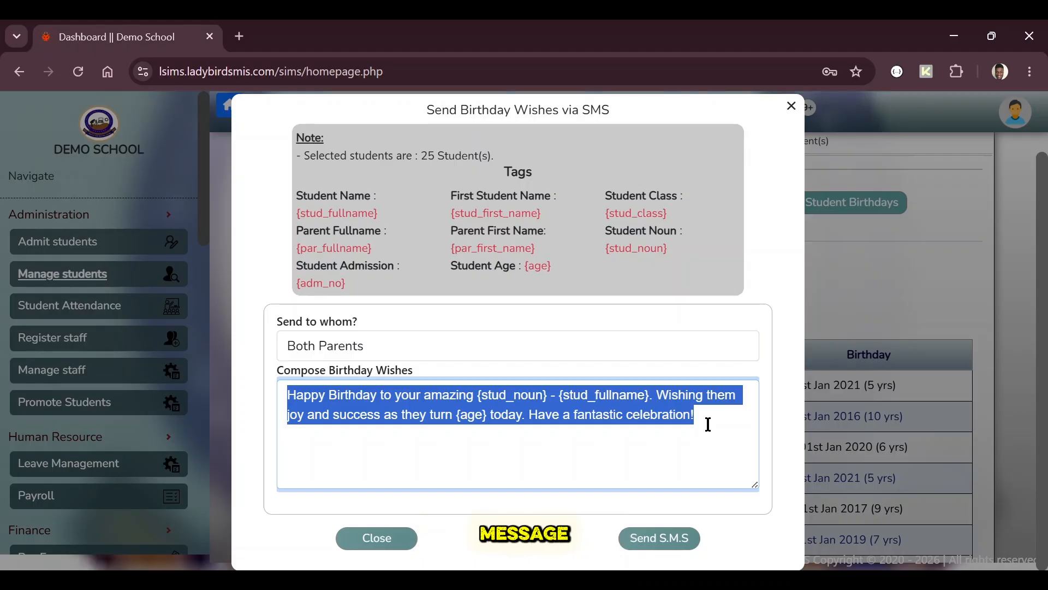
left_click(708, 424)
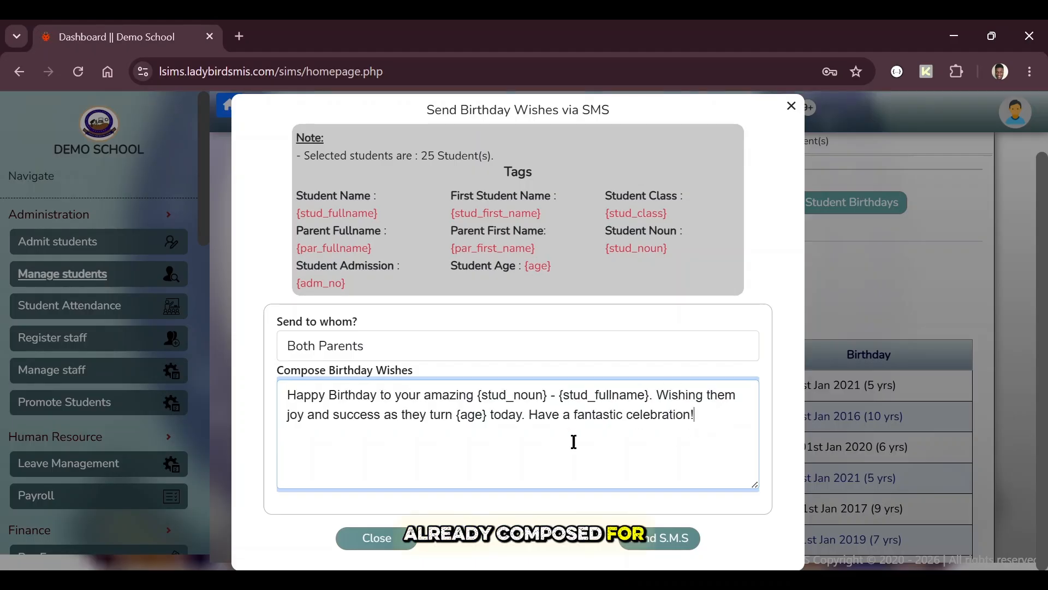
left_click(414, 346)
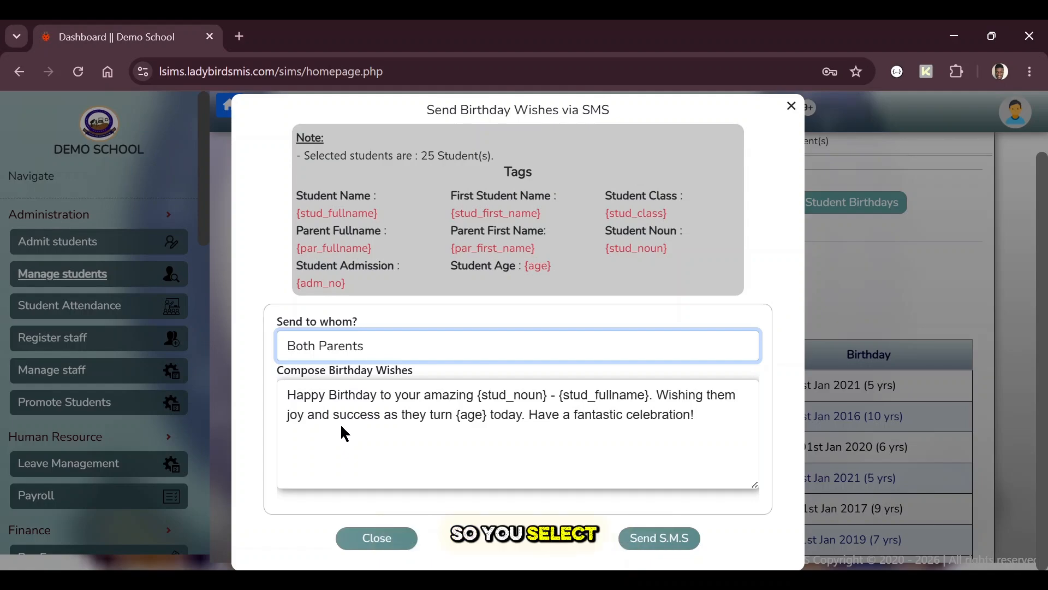
Read through the birthday message, examining its {stud_noun}, {stud_fullname} and {age} tags.
left_click(720, 409)
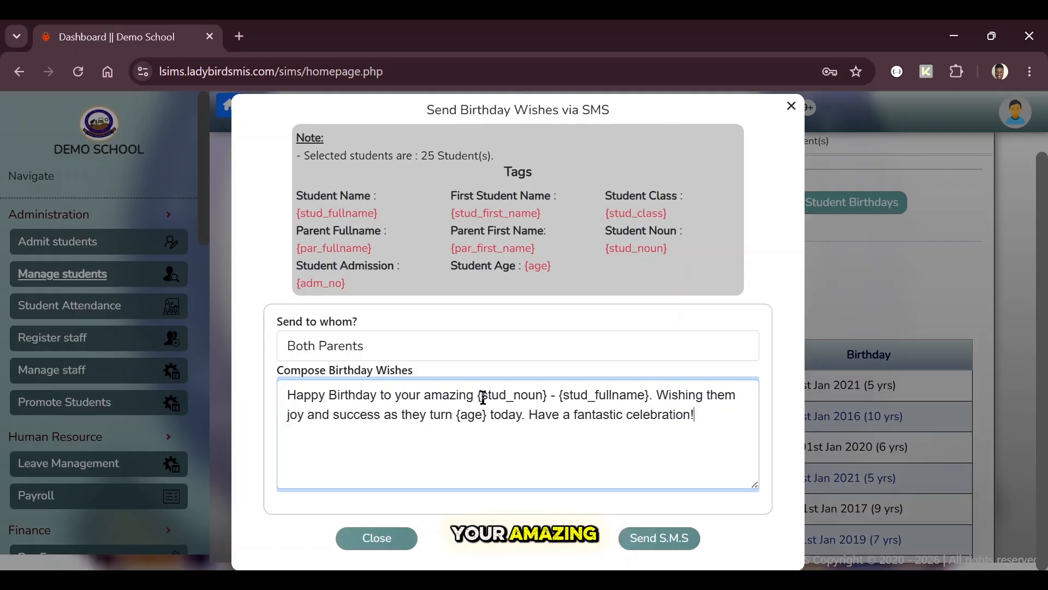
left_click_drag(476, 397, 549, 396)
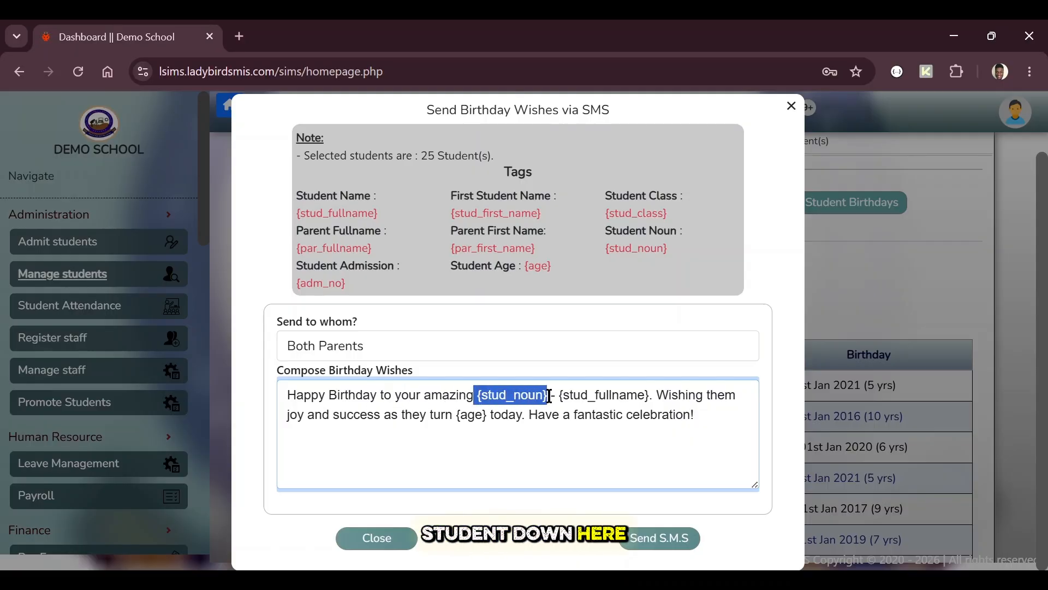
left_click(549, 395)
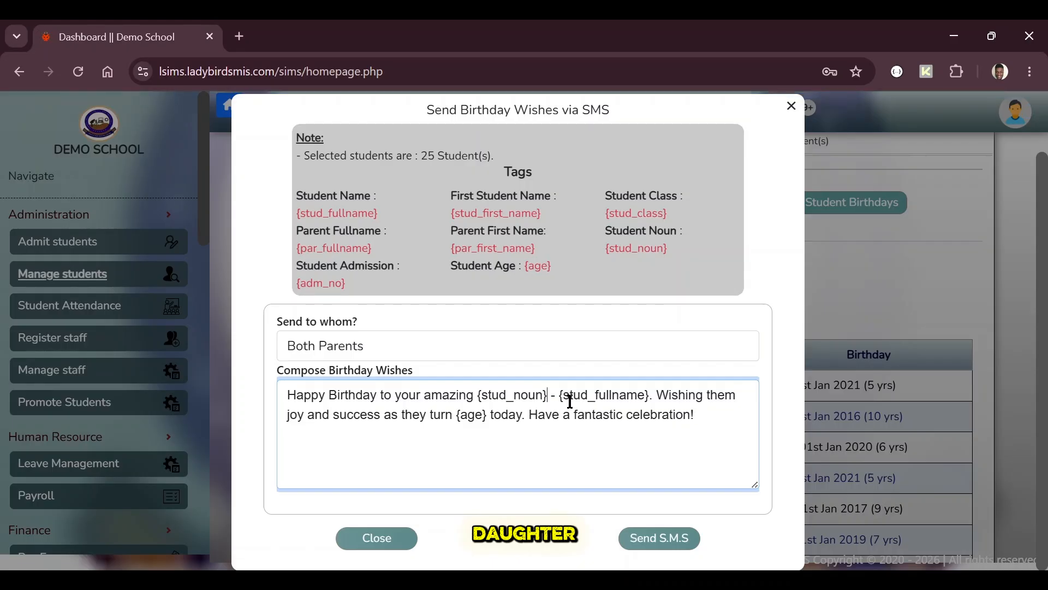
left_click_drag(558, 394, 658, 397)
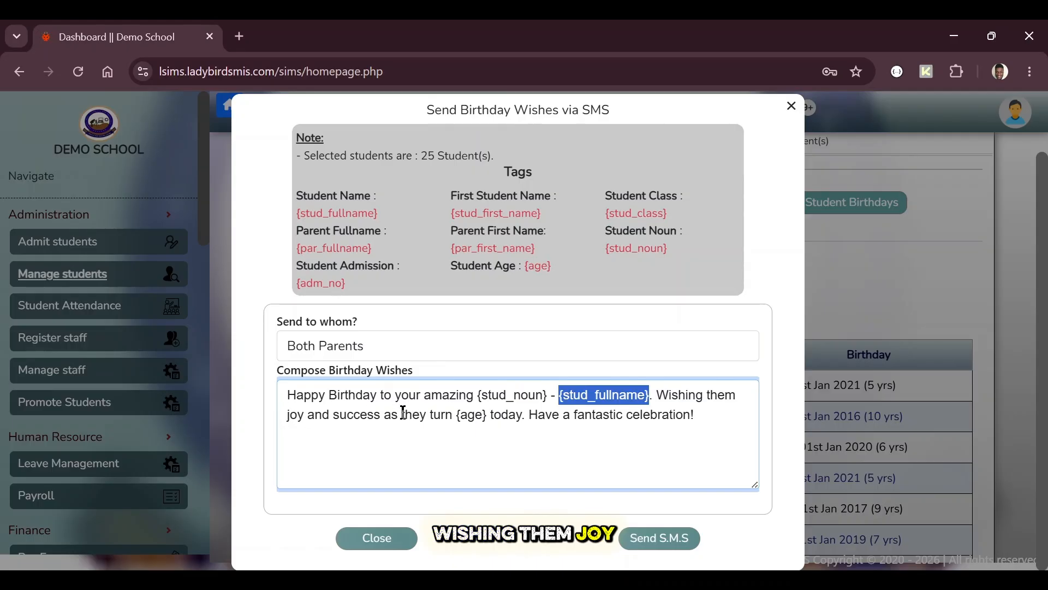
left_click_drag(457, 419, 521, 419)
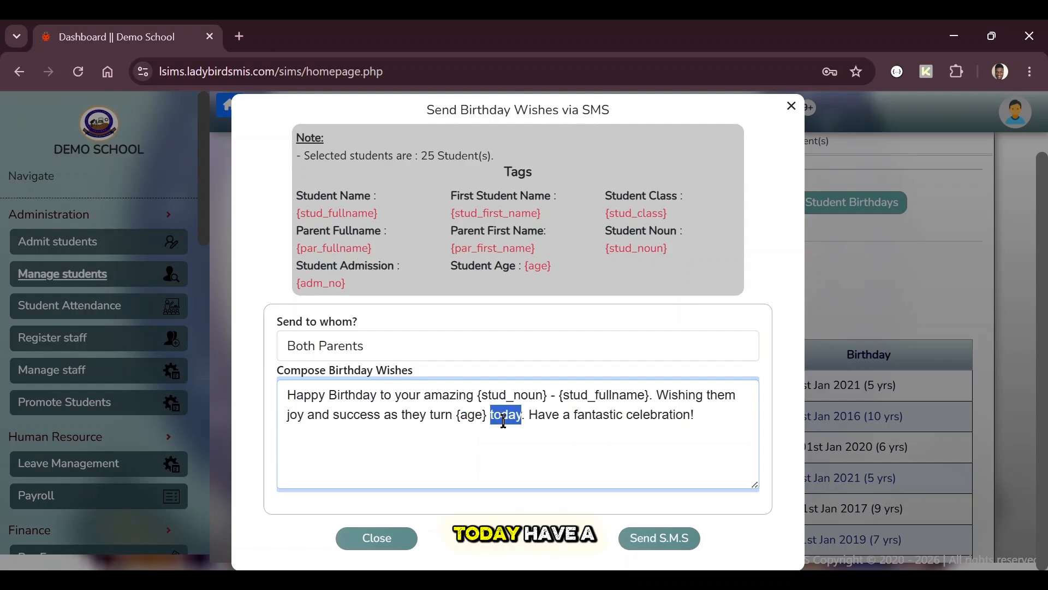
left_click(695, 414)
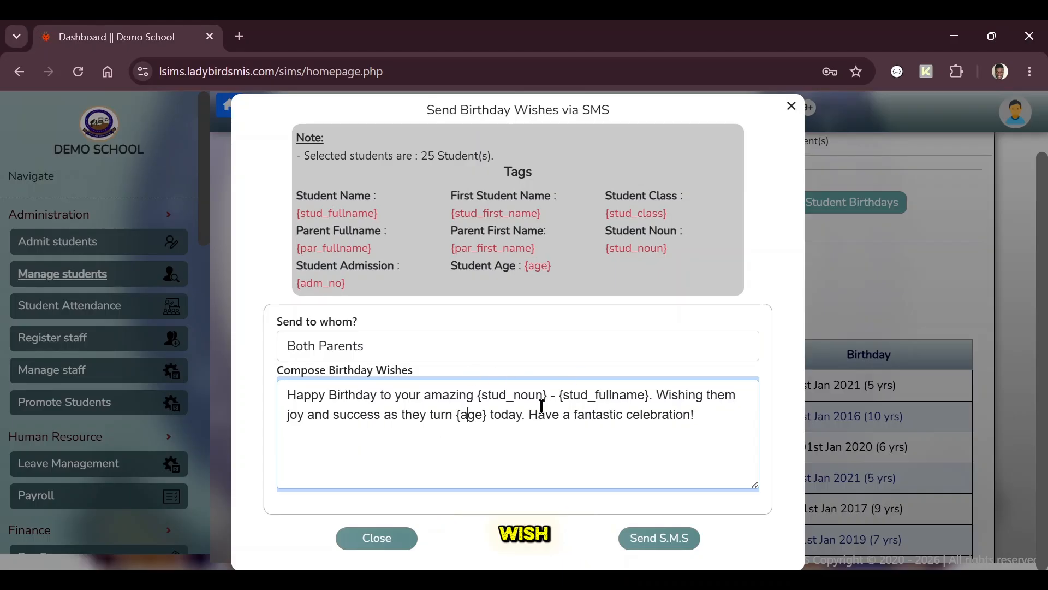
Examine the available tags for the students' full and first names and compare them with the {stud_noun} tag in the message.
double_click(358, 213)
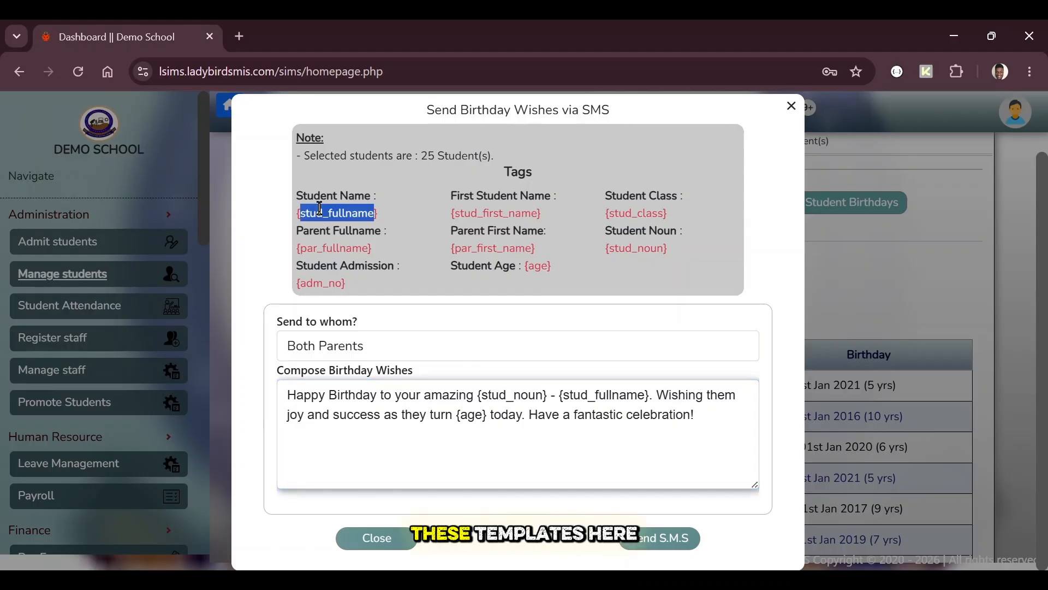
double_click(376, 197)
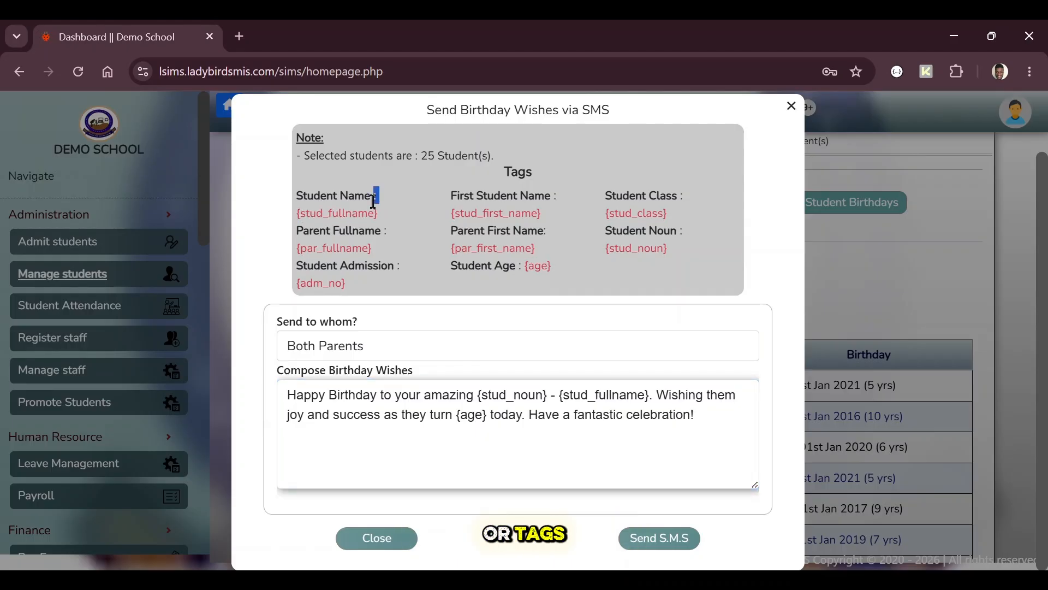
double_click(496, 213)
left_click(496, 213)
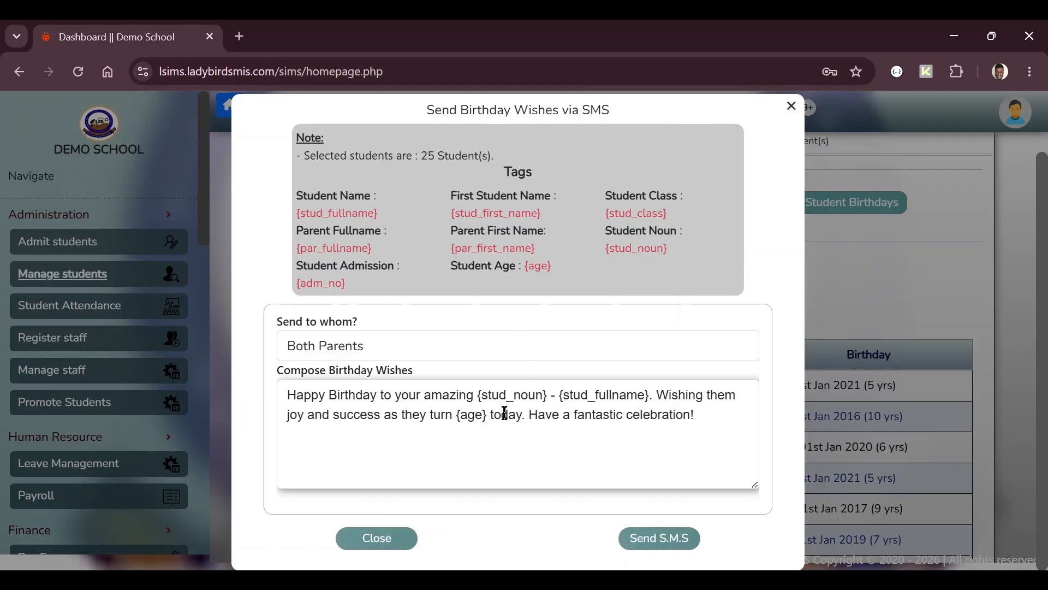
left_click_drag(478, 404, 551, 397)
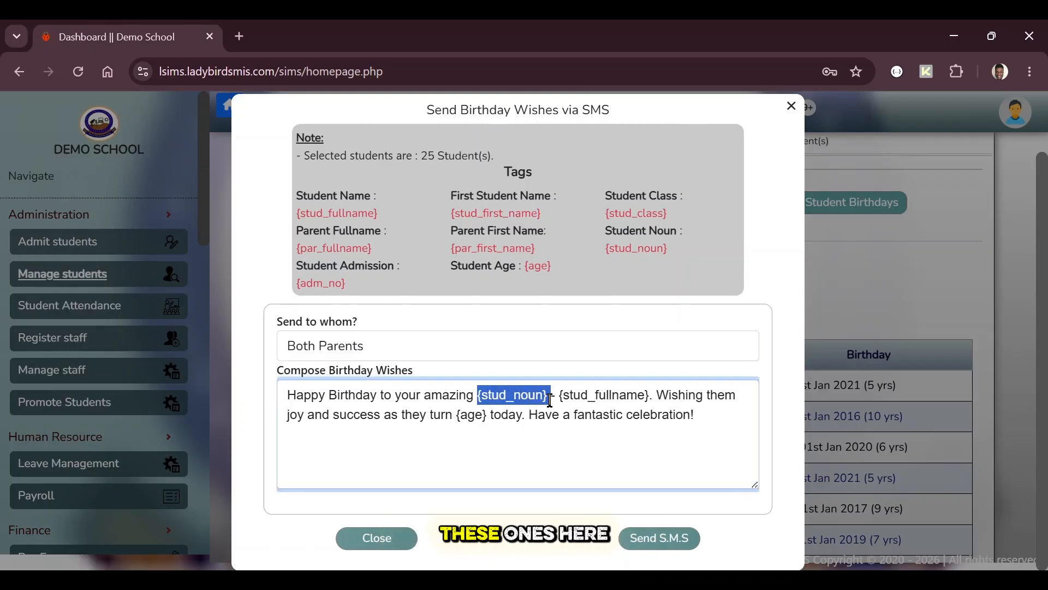
left_click(550, 400)
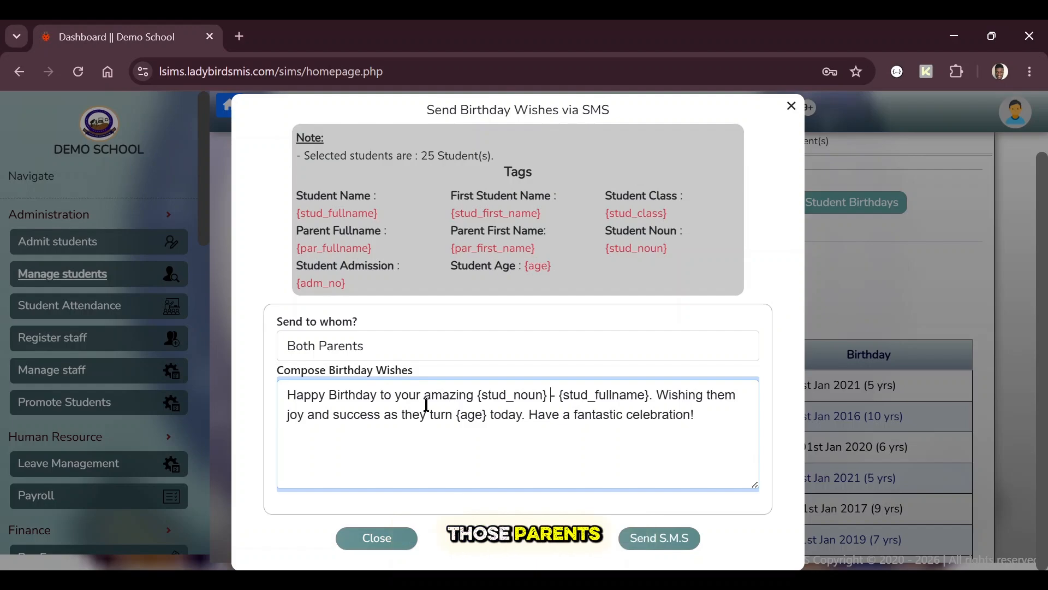
left_click_drag(479, 395, 552, 396)
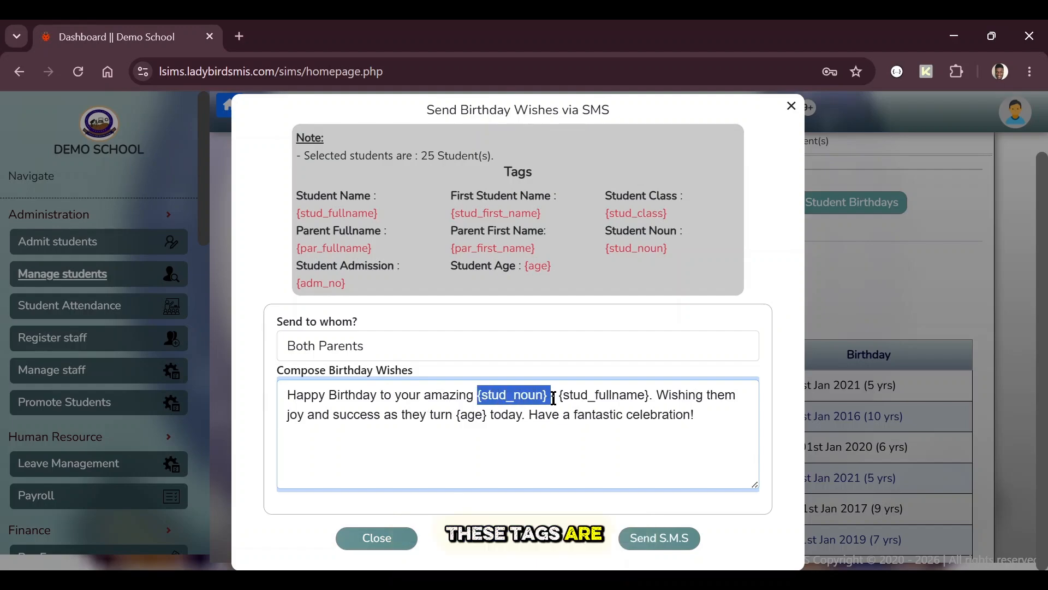
left_click(555, 397)
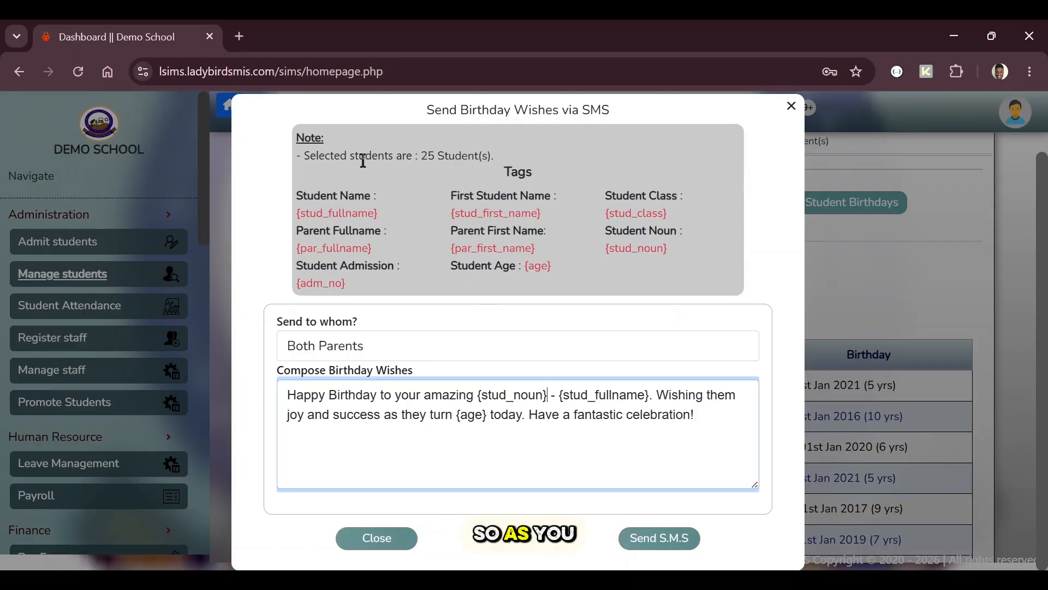
Check the selected student count and the message's noun, full name and age tags, and close the SMS form without sending.
left_click_drag(324, 156, 491, 157)
left_click(490, 157)
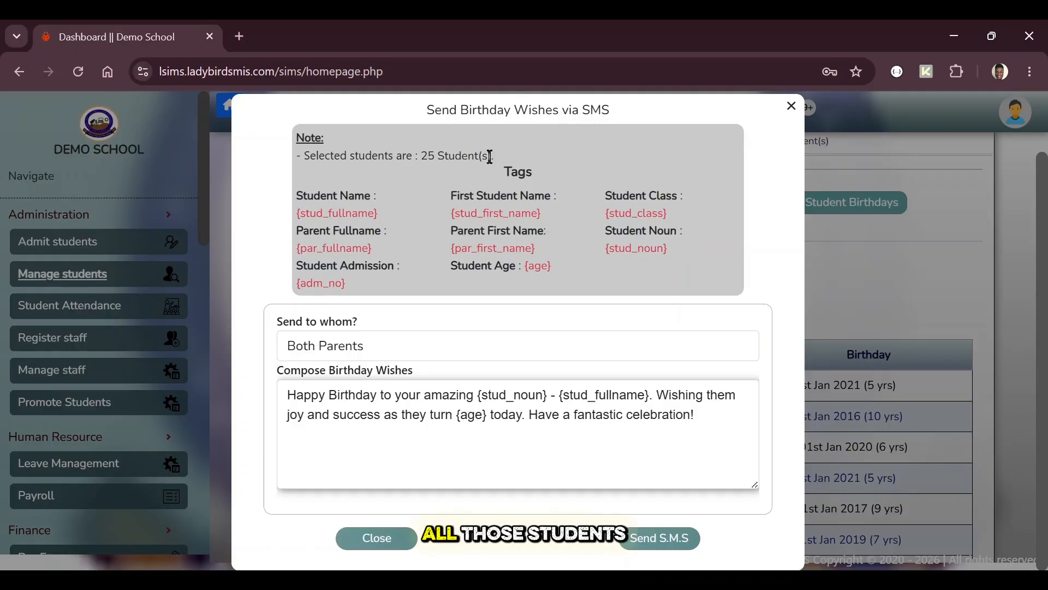
left_click(480, 396)
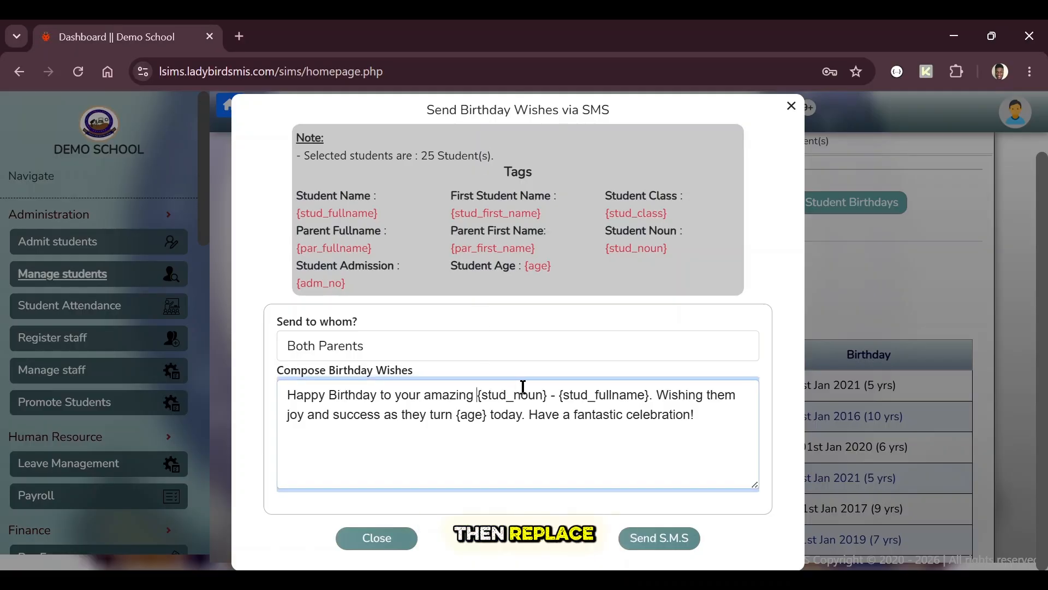
left_click_drag(548, 396, 477, 397)
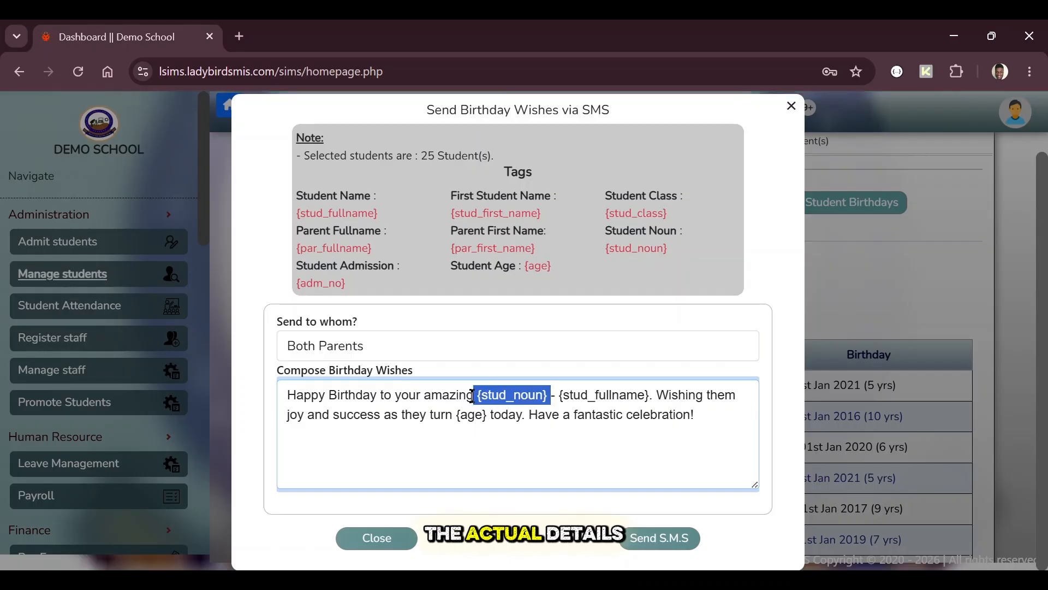
left_click(473, 394)
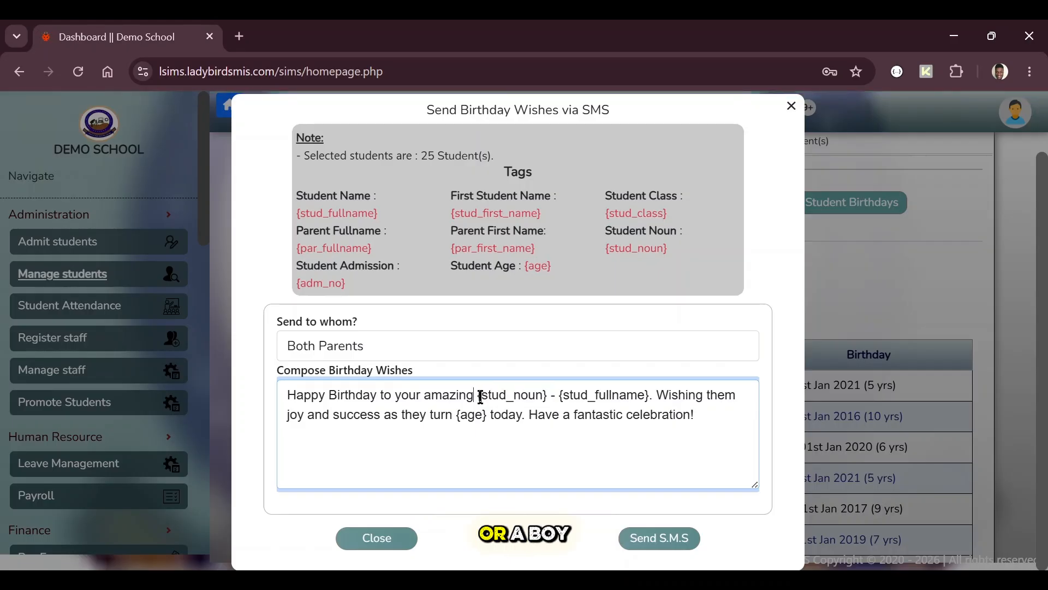
left_click_drag(480, 397, 557, 400)
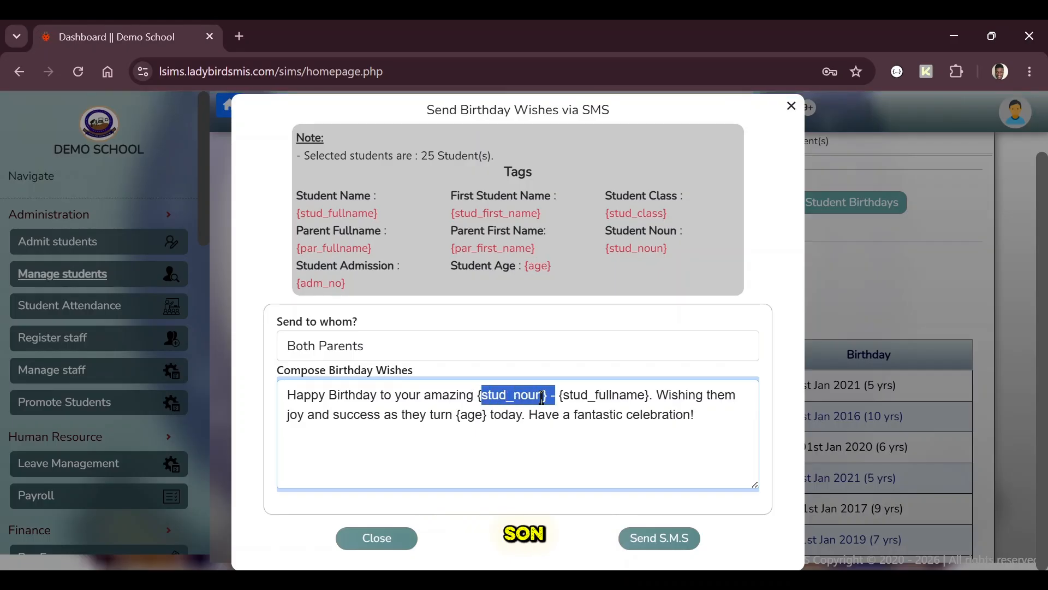
left_click(536, 396)
double_click(538, 398)
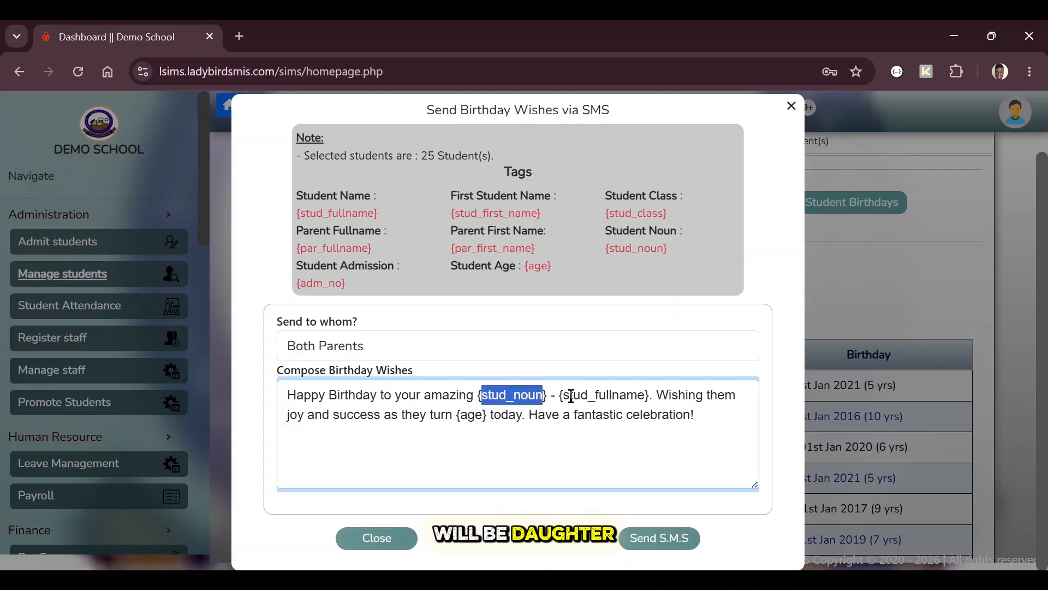
left_click_drag(558, 397, 654, 395)
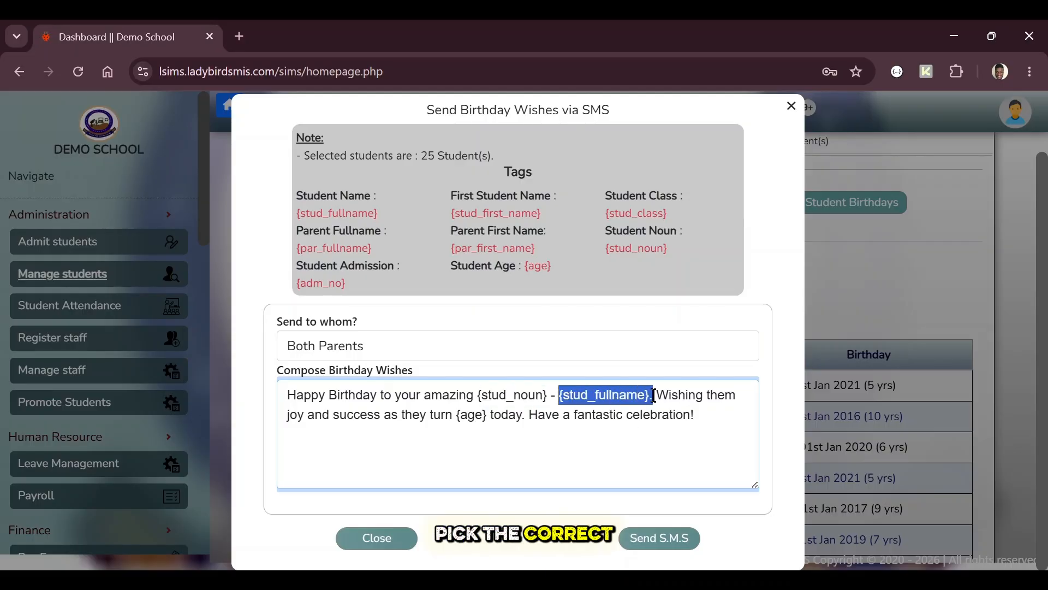
left_click(471, 413)
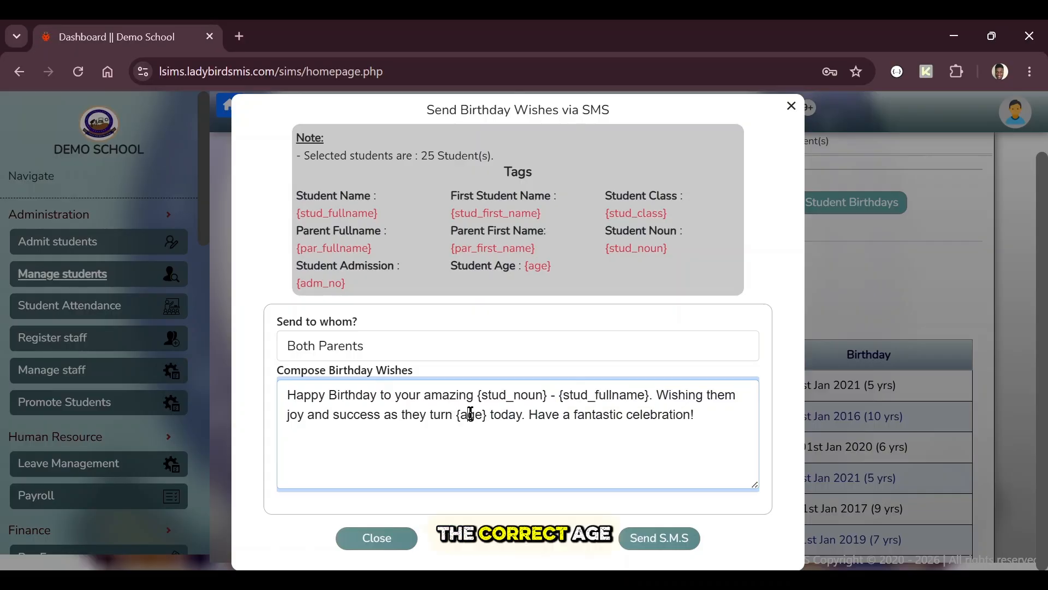
double_click(471, 413)
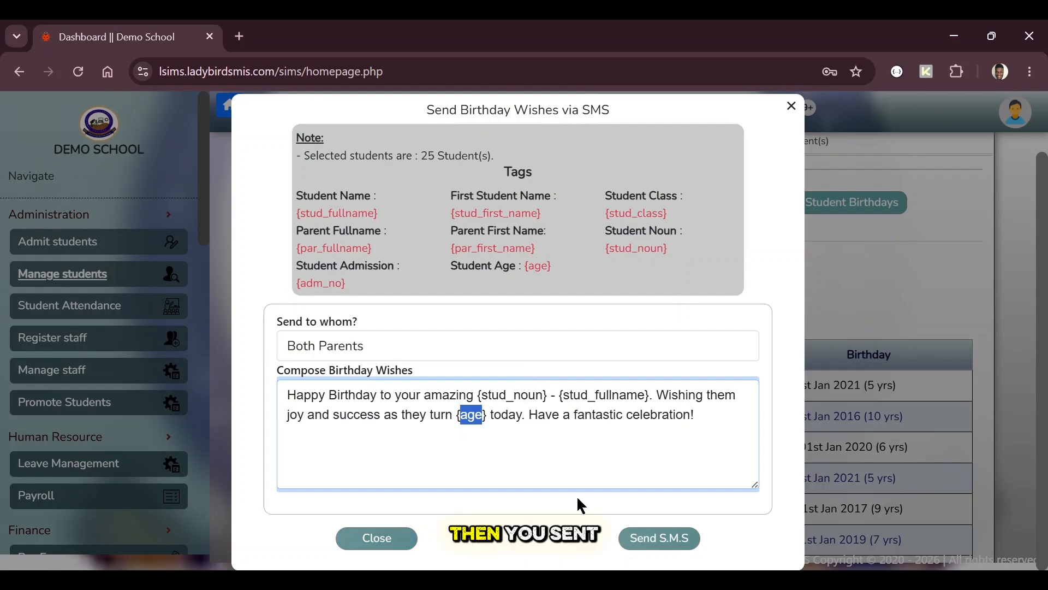
left_click(384, 538)
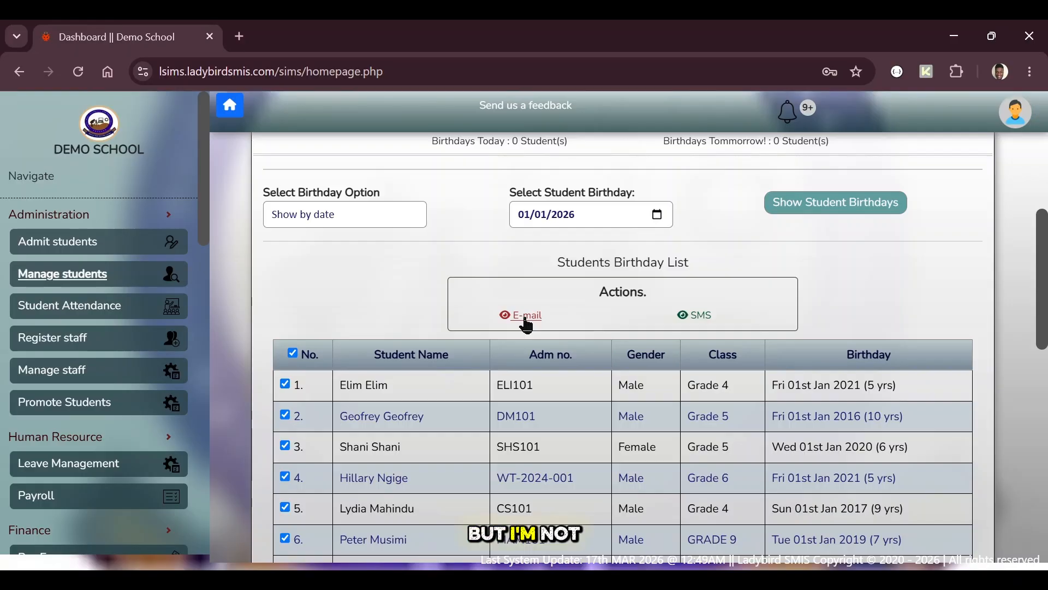
List the students whose birthdays fall in the month of June 2026 and look through the list.
left_click(328, 207)
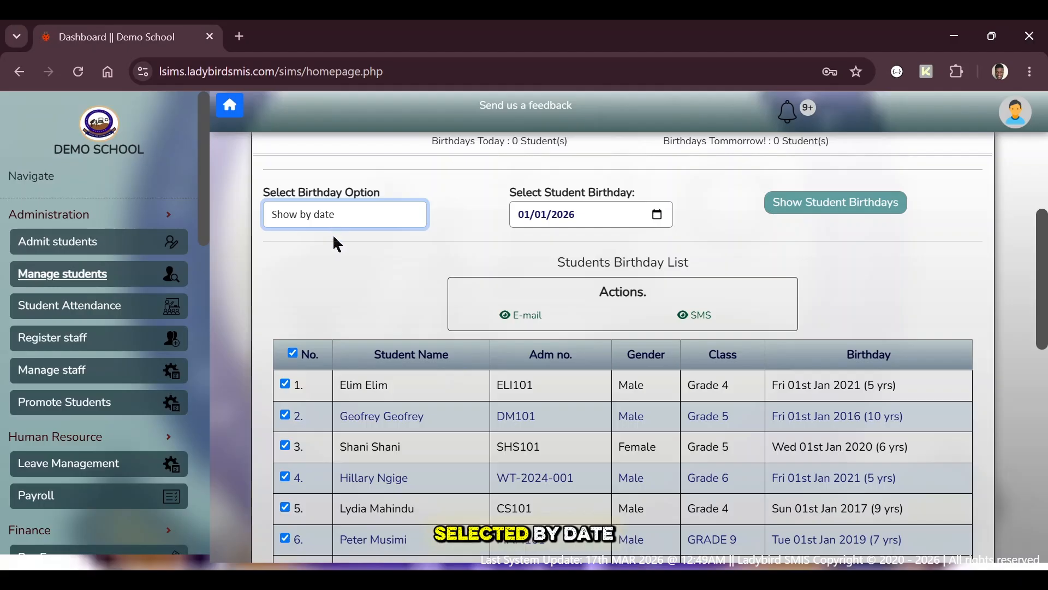
key("Down")
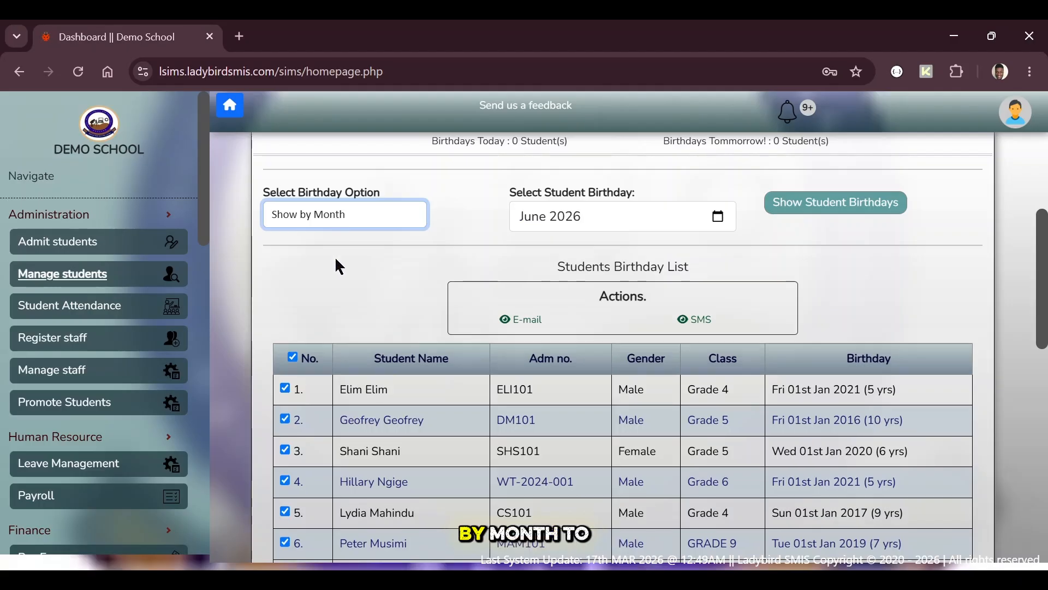
left_click(715, 218)
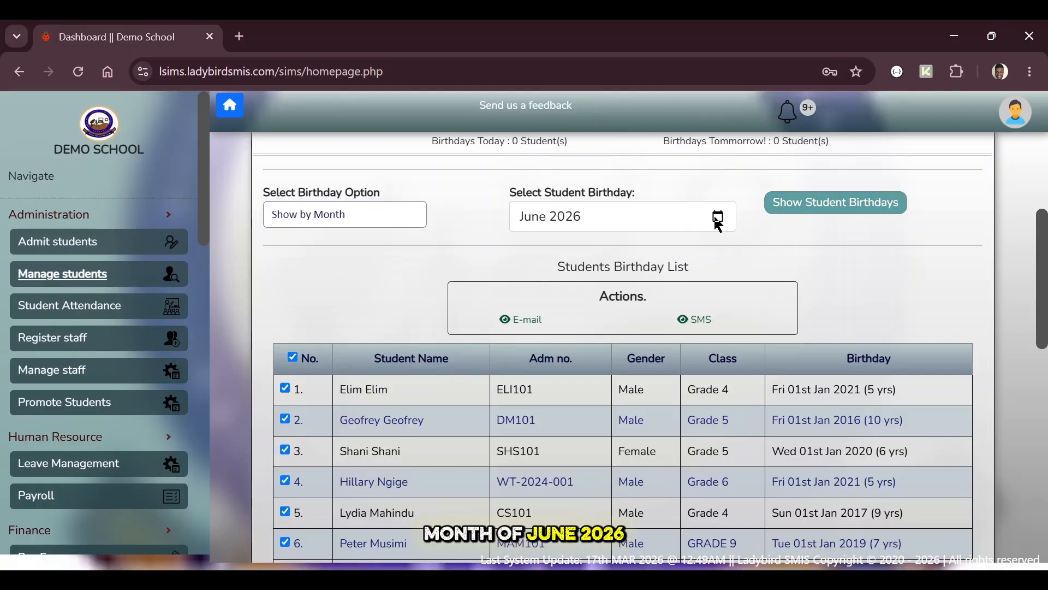
left_click(818, 208)
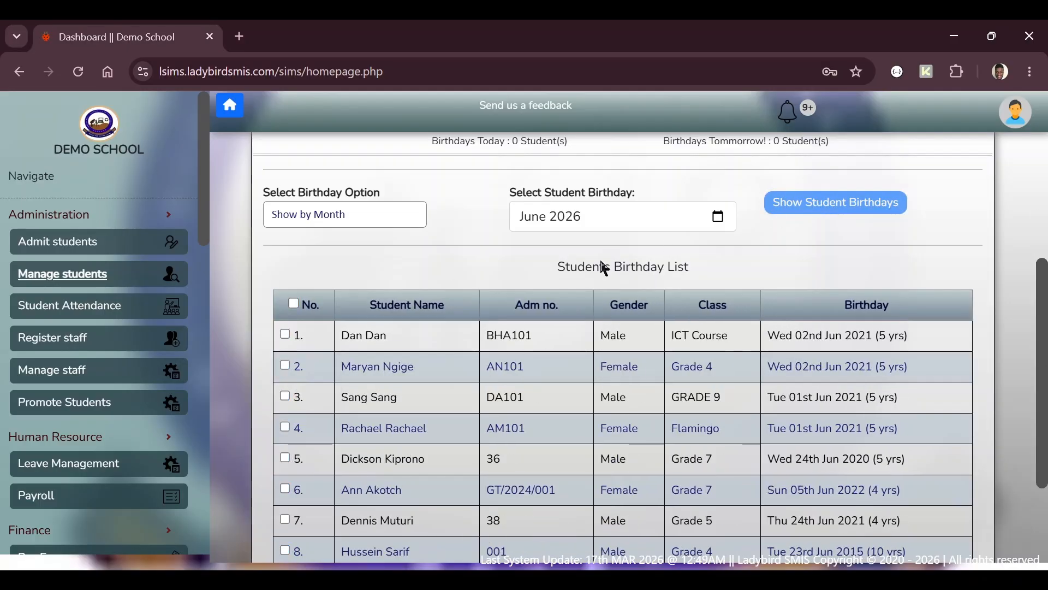
scroll(503, 276, "down", 3)
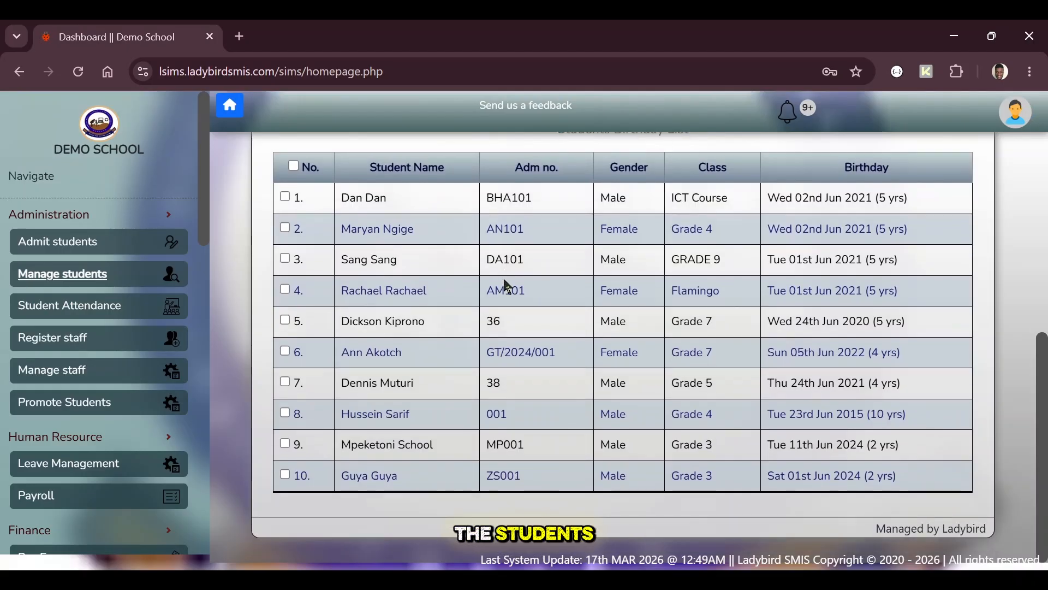
scroll(503, 276, "up", 1)
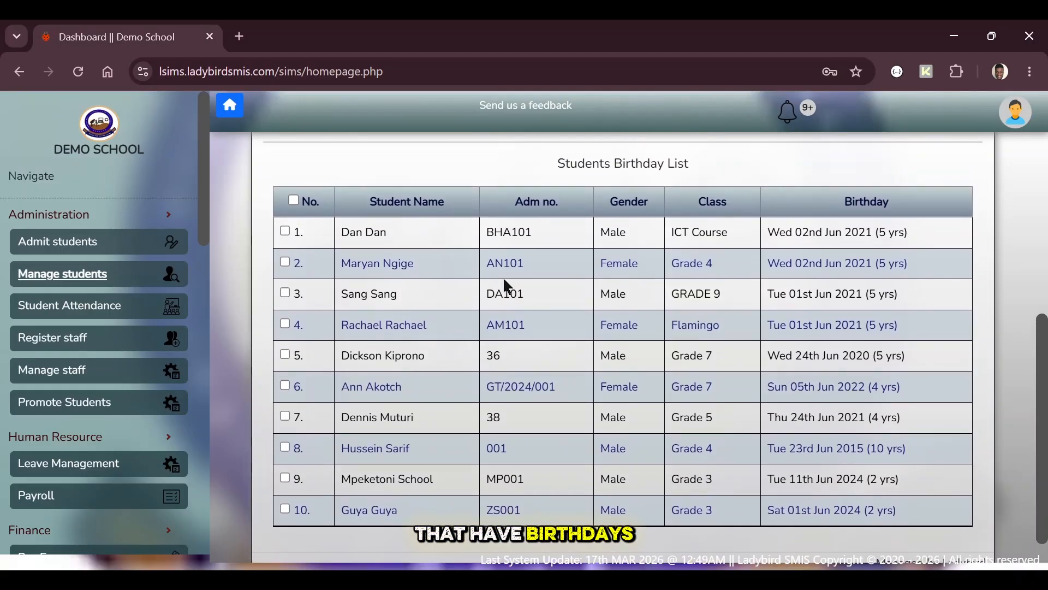
scroll(503, 276, "up", 1)
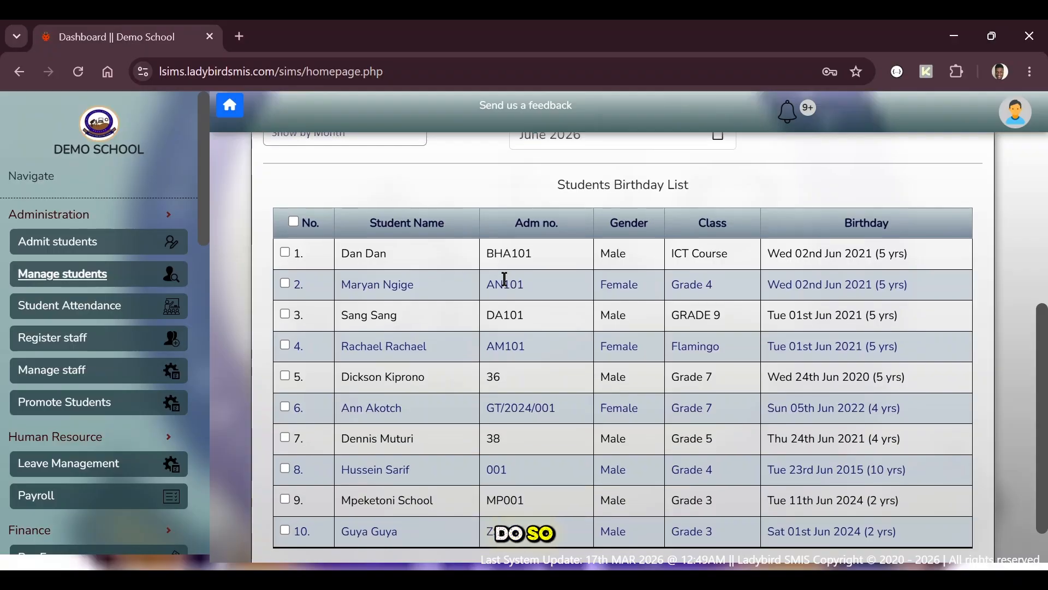
Return from the birthday list to the student management page and set the student search to Name.
scroll(505, 279, "up", 3)
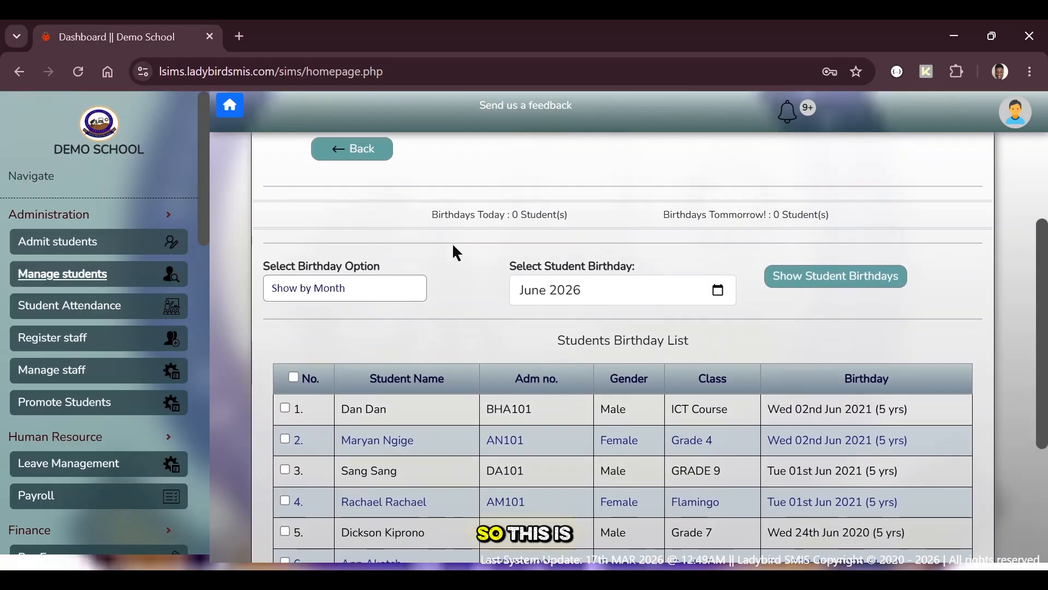
scroll(453, 250, "up", 1)
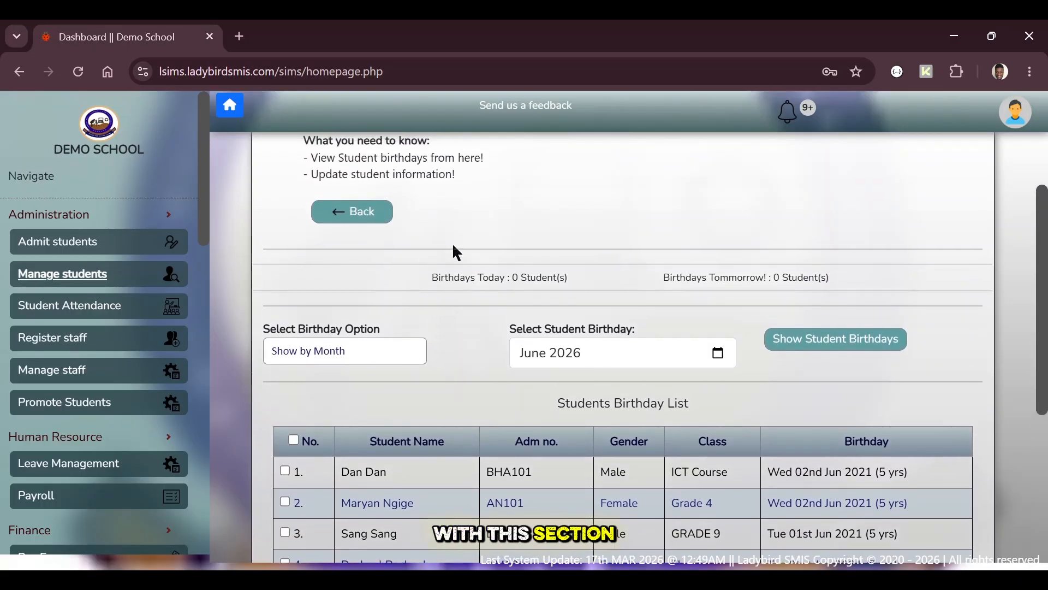
left_click(368, 214)
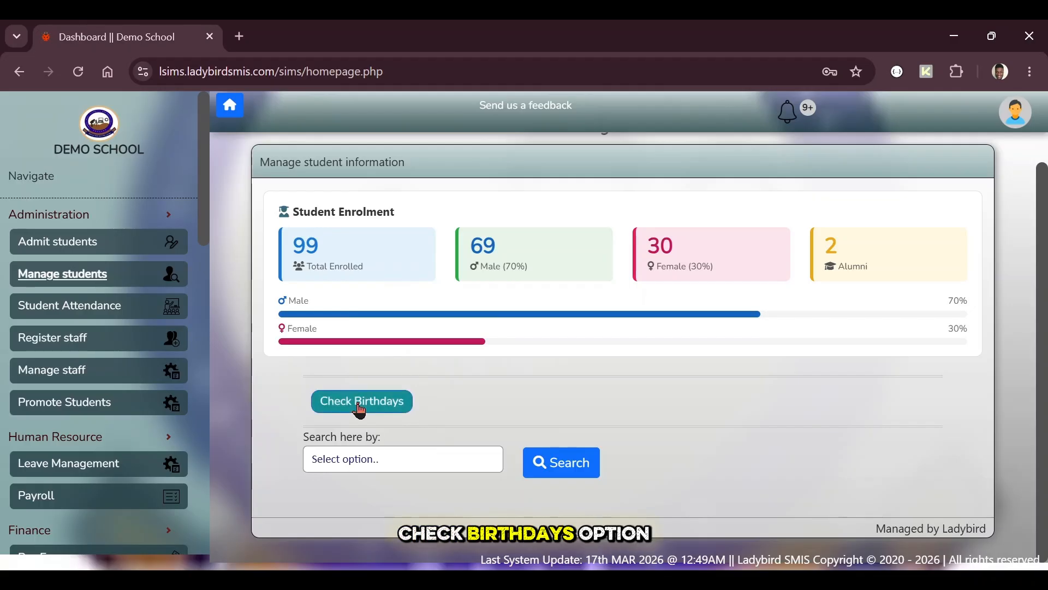
left_click(349, 460)
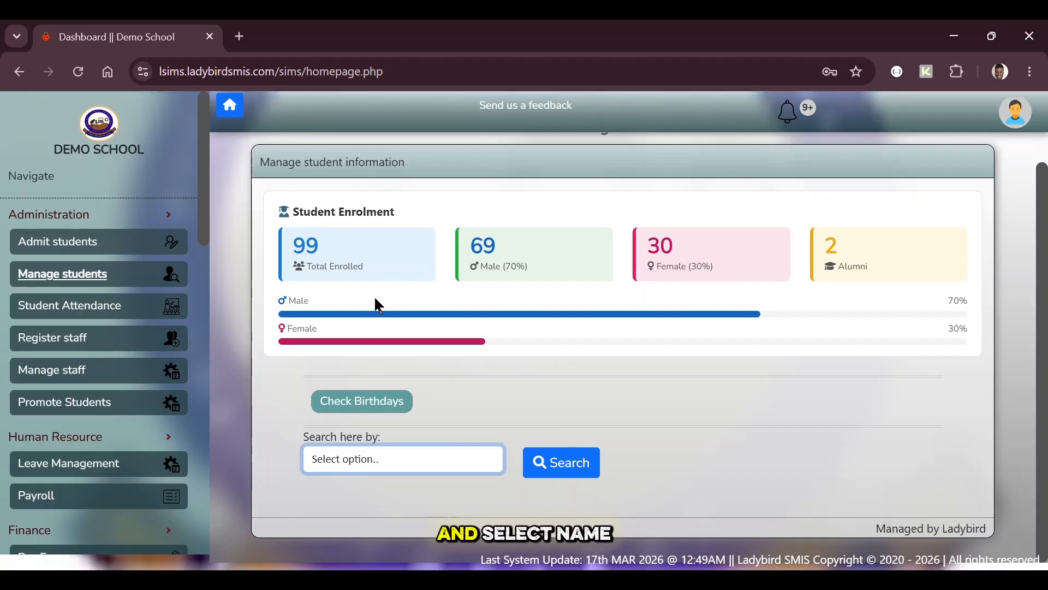
left_click(369, 278)
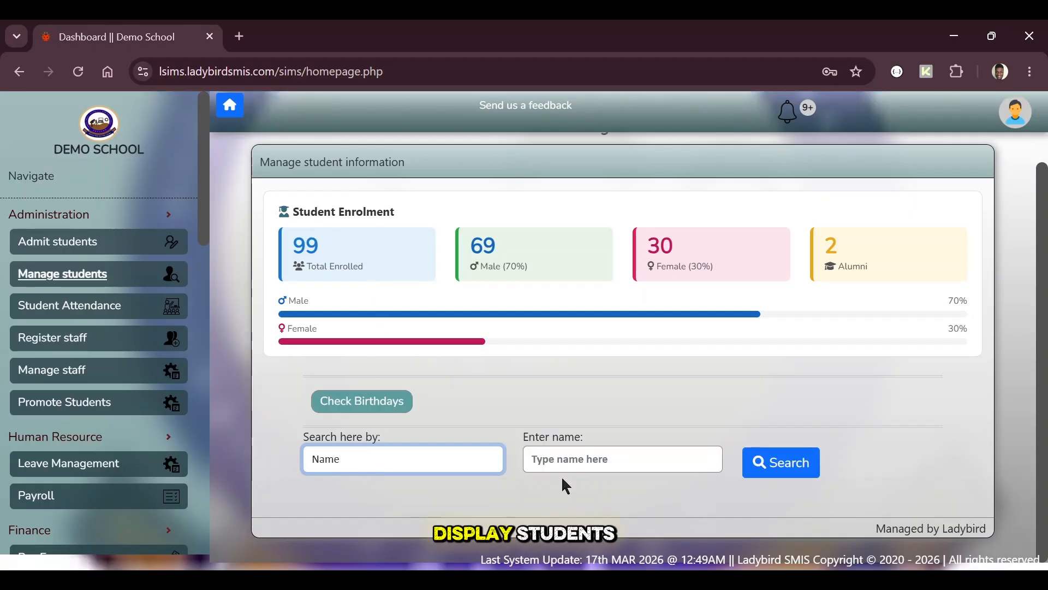
Search the students by first name using the student's name and look through the matching records.
left_click(567, 460)
type("HILLARY")
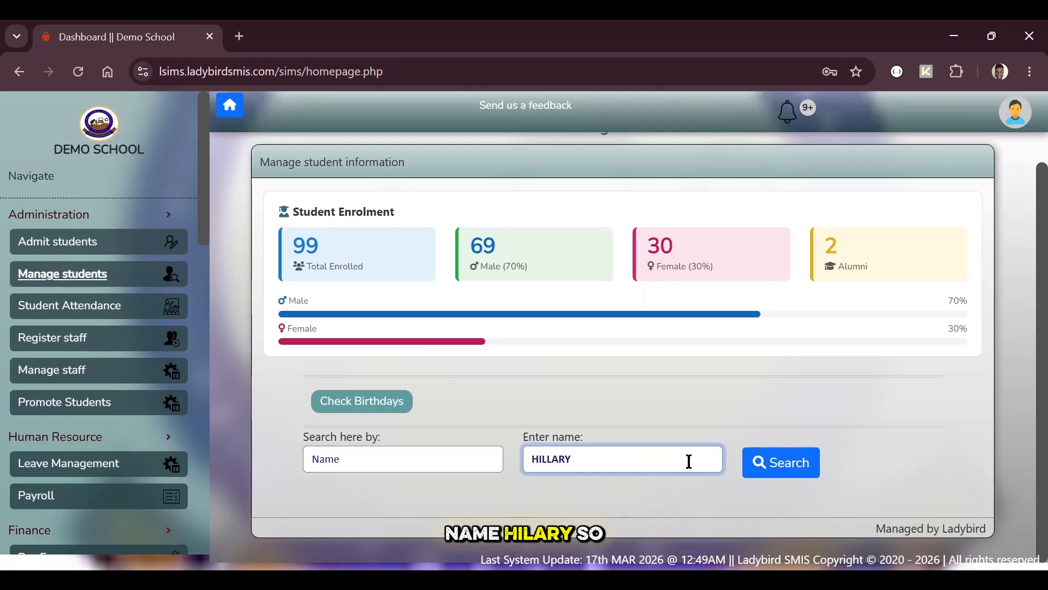
left_click(775, 467)
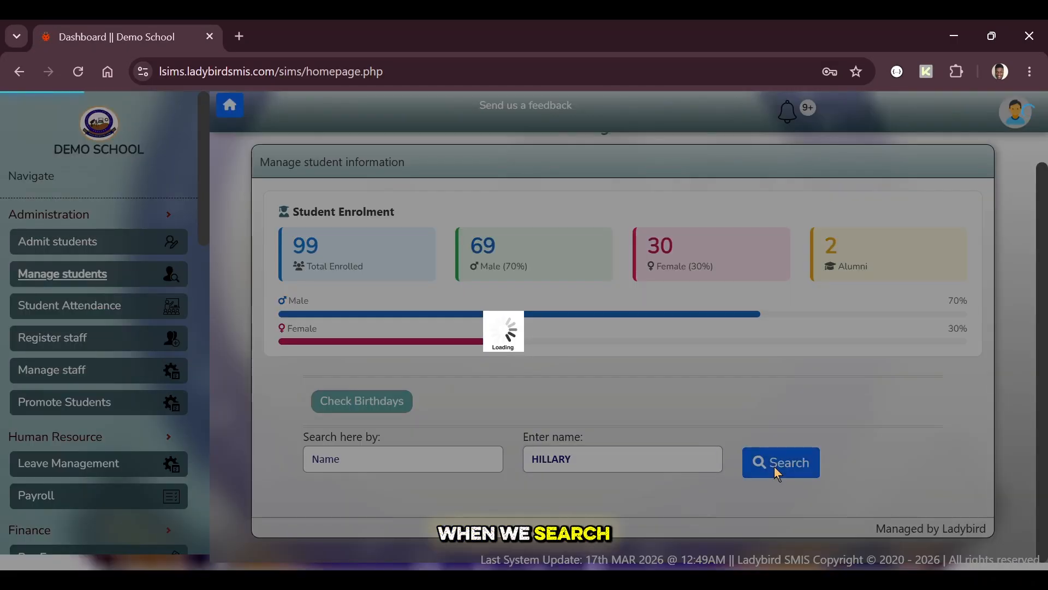
scroll(790, 401, "down", 2)
scroll(791, 402, "down", 3)
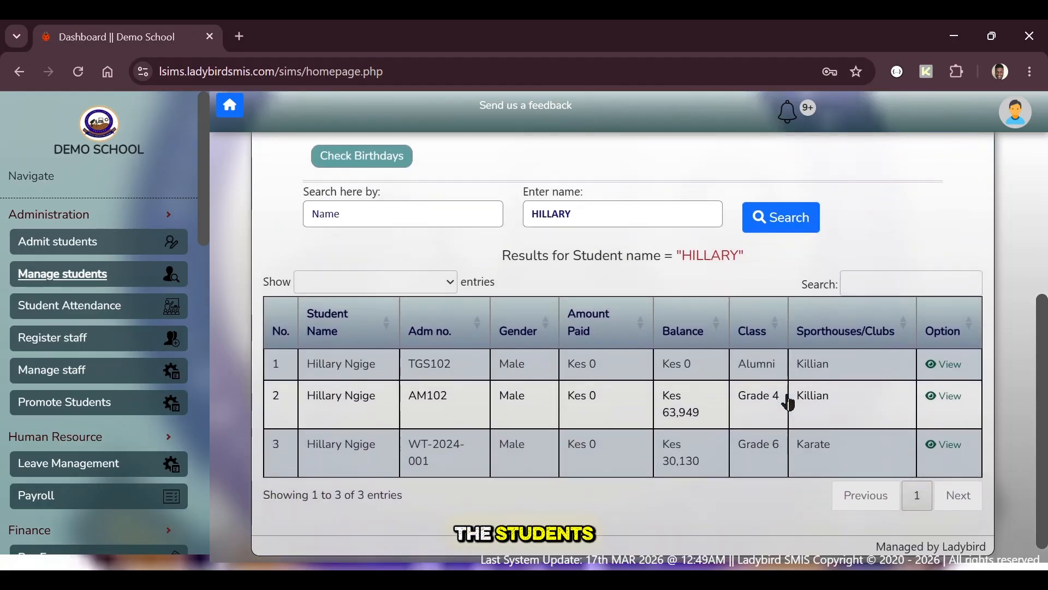
scroll(789, 403, "up", 1)
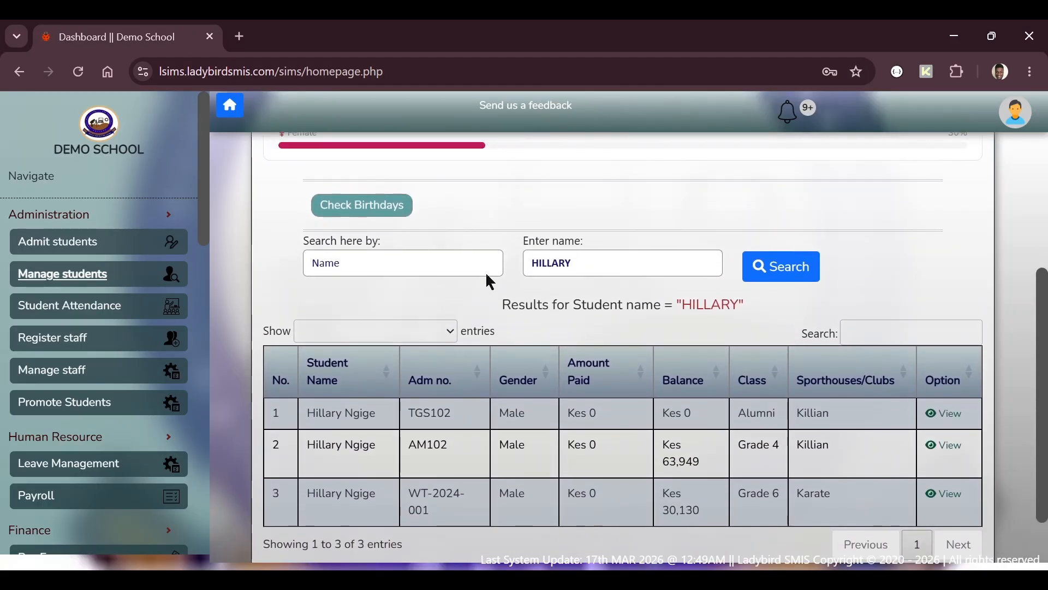
Search the students by Admission No with the prefix WT and check the admission numbers in the results.
left_click(447, 271)
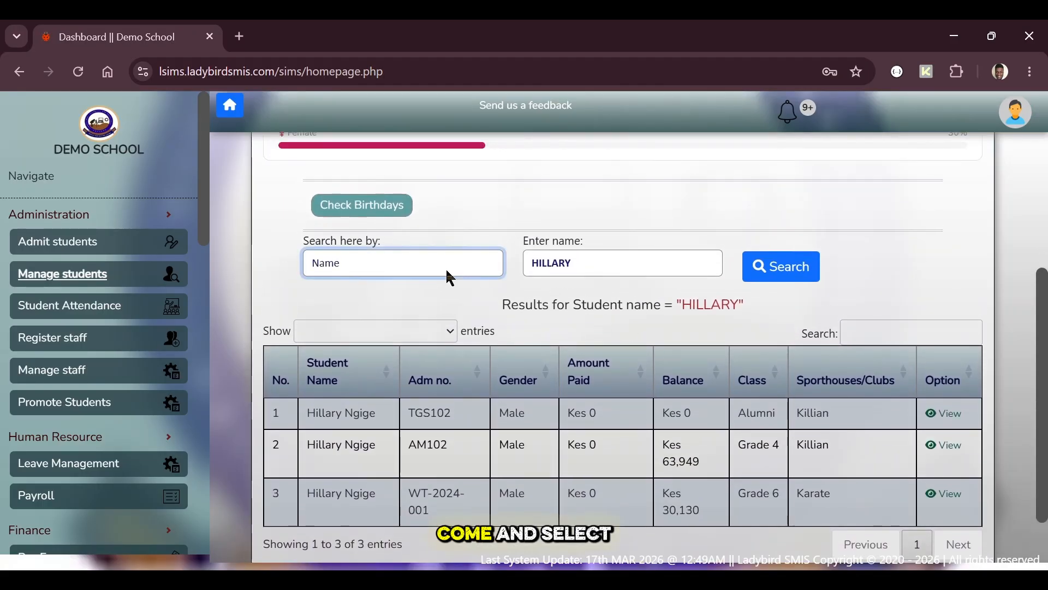
left_click(392, 307)
left_click(598, 265)
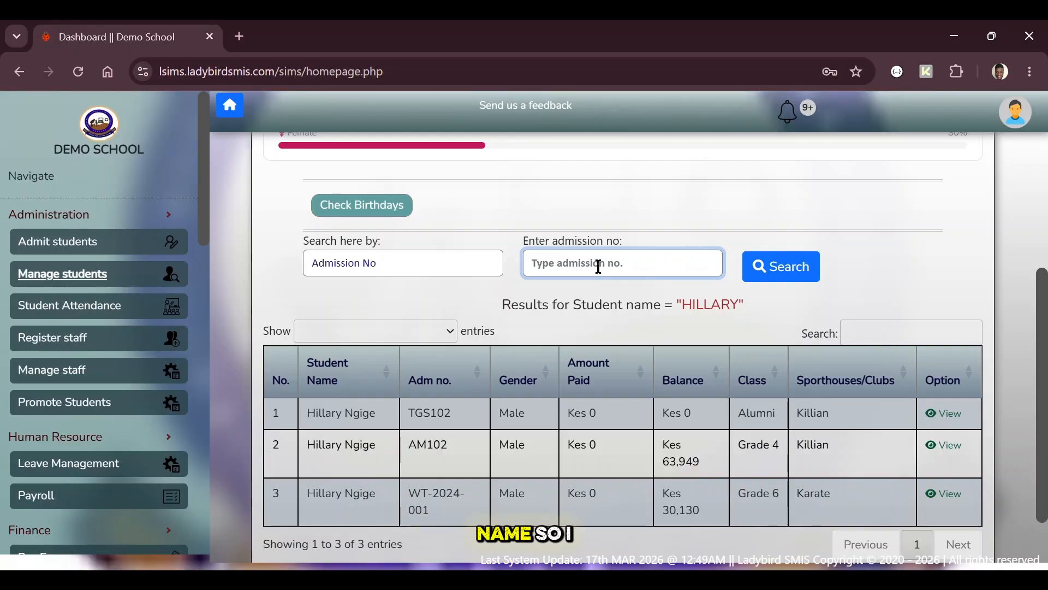
type("WT")
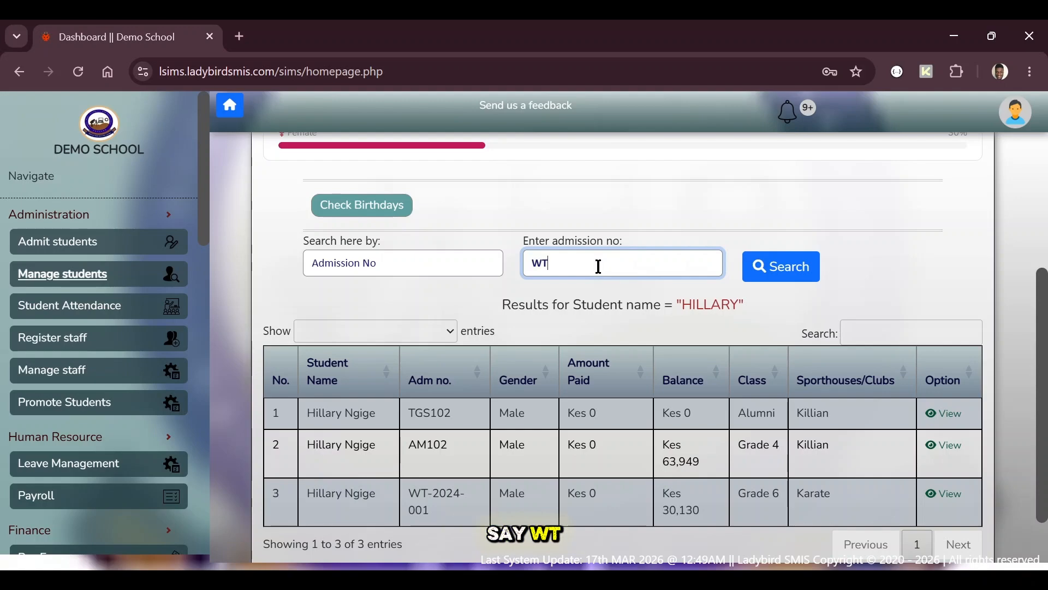
left_click(783, 277)
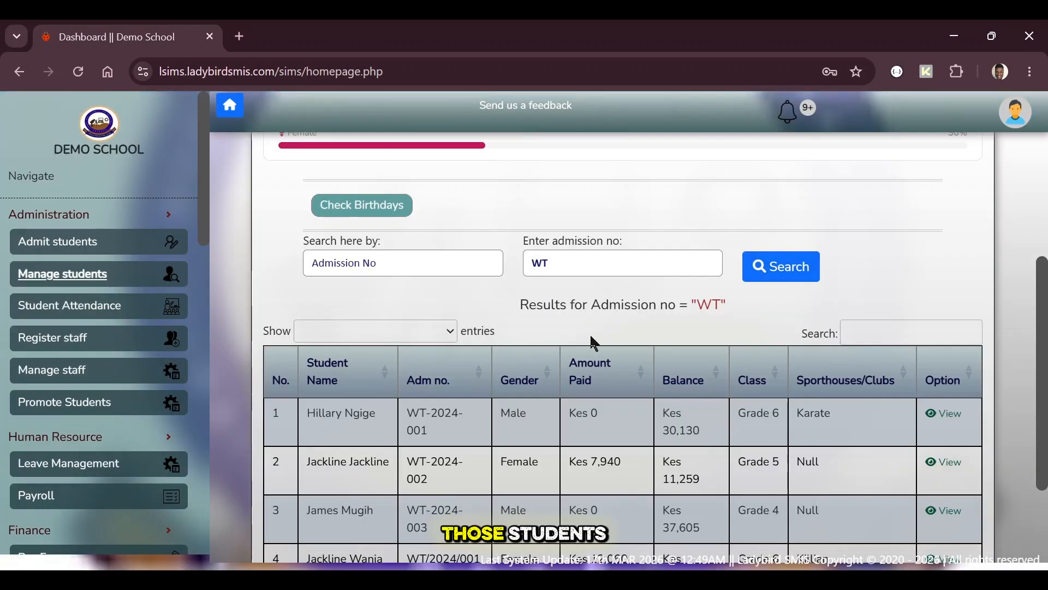
scroll(590, 333, "down", 3)
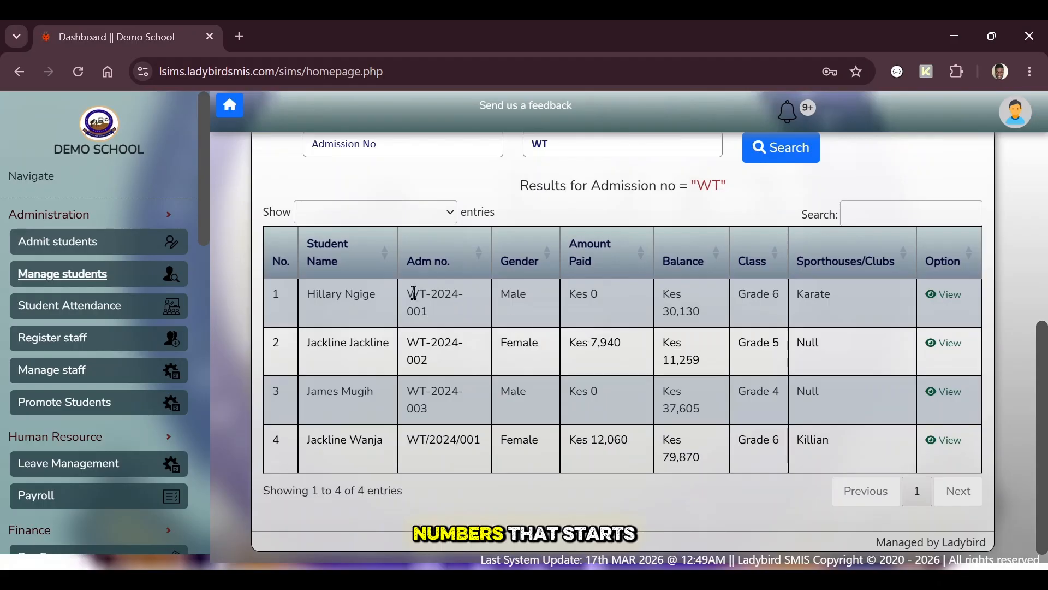
left_click_drag(404, 294, 462, 443)
left_click(462, 443)
Search the students by Class for Grade 3 and look through the resulting class list.
scroll(466, 356, "up", 1)
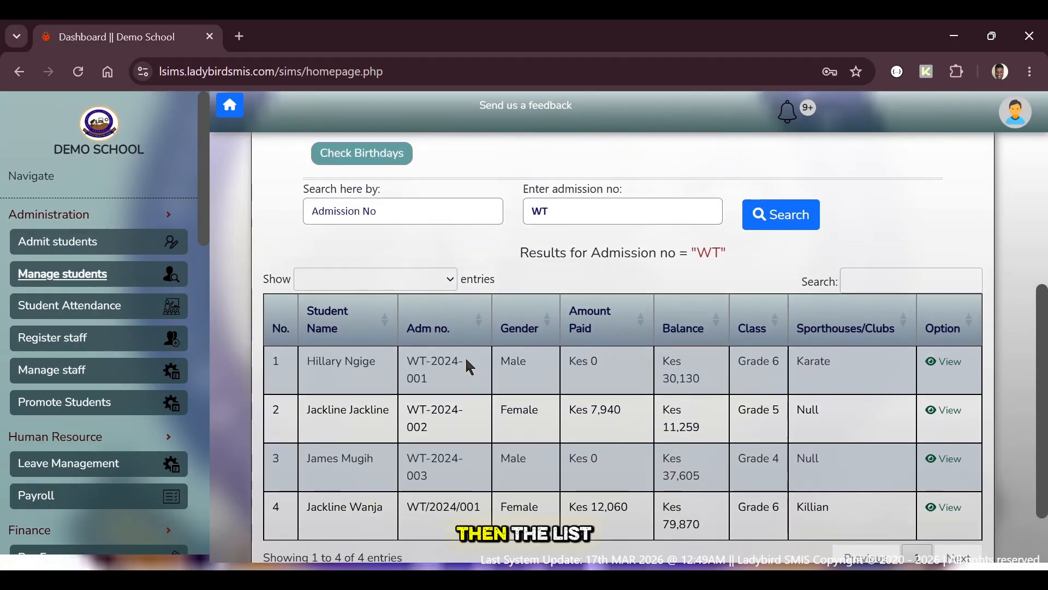
left_click(397, 207)
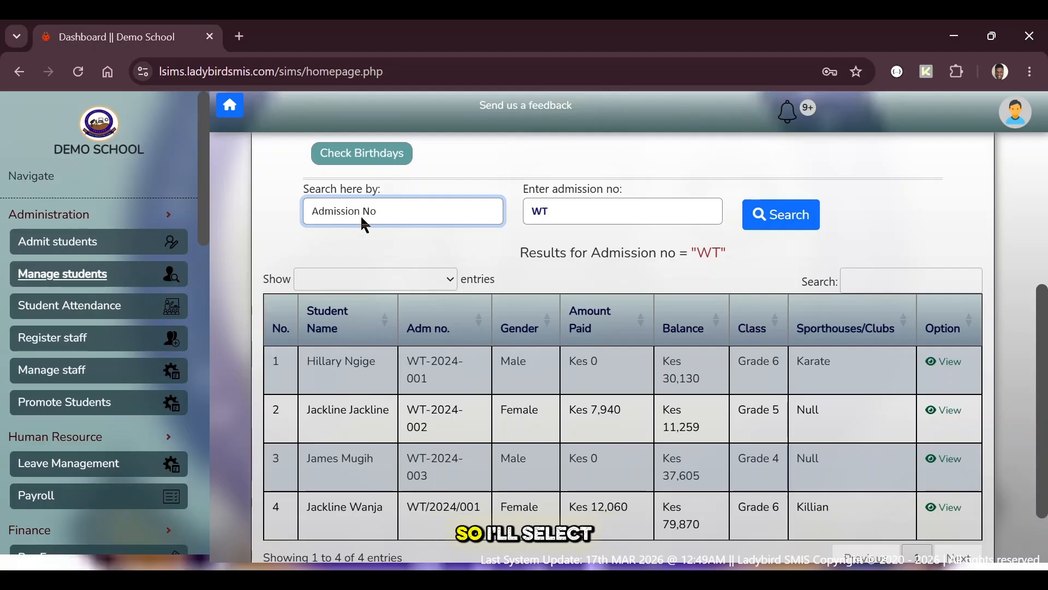
left_click(416, 278)
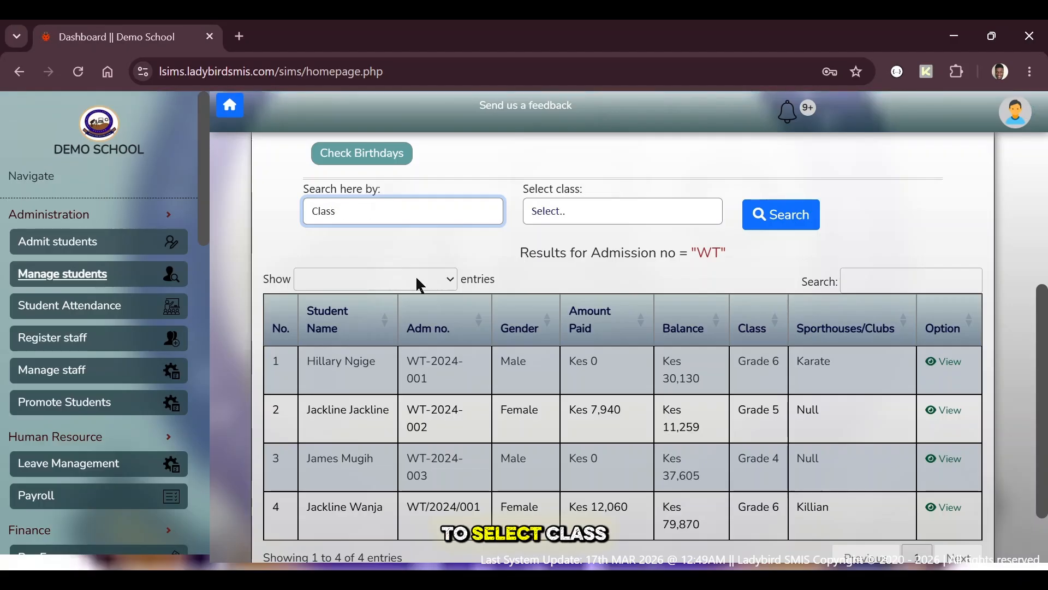
left_click(555, 208)
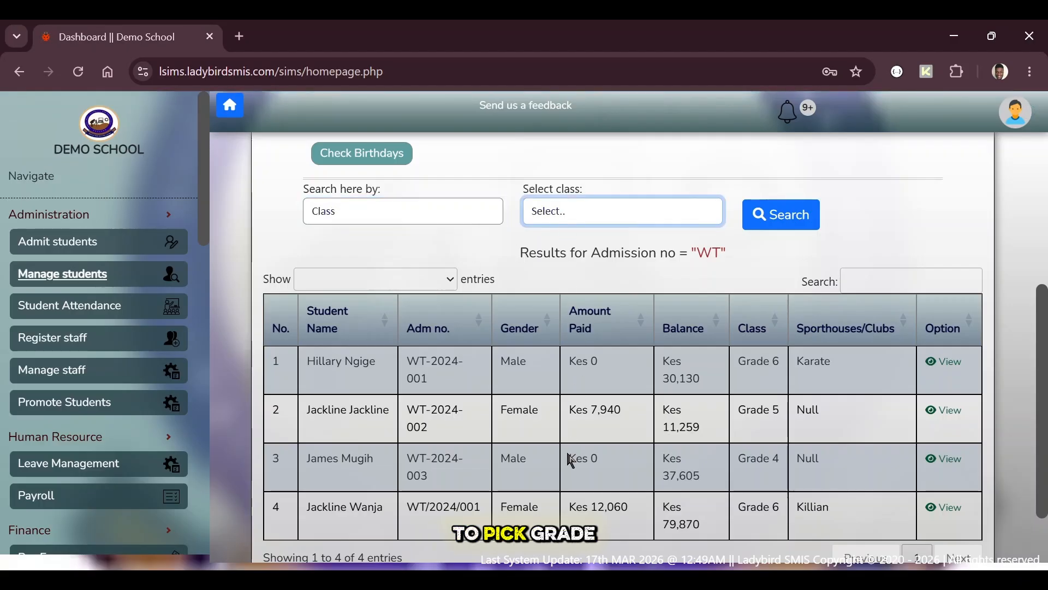
left_click(768, 220)
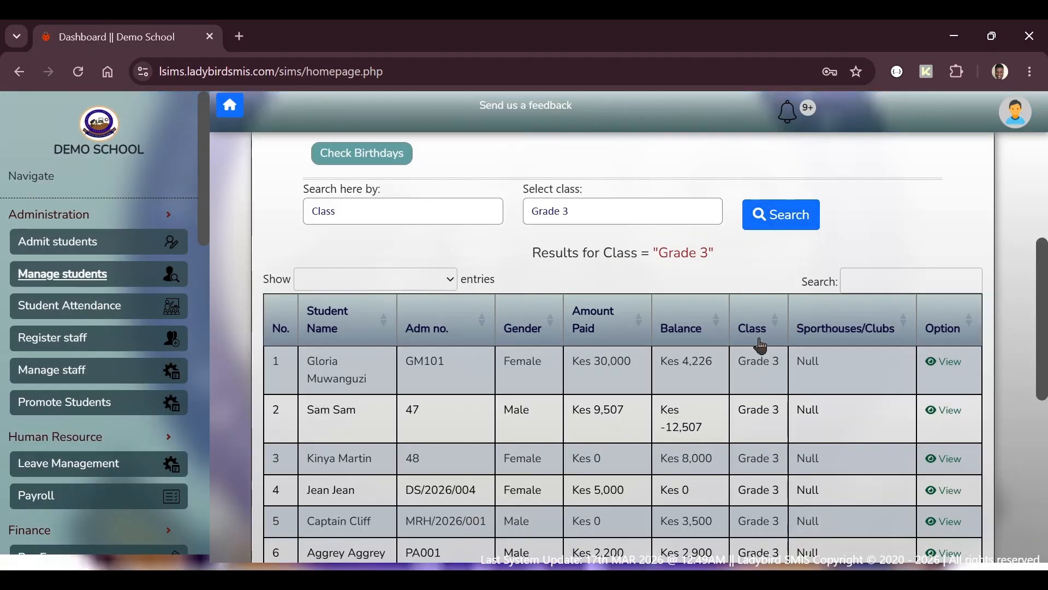
scroll(761, 345, "down", 3)
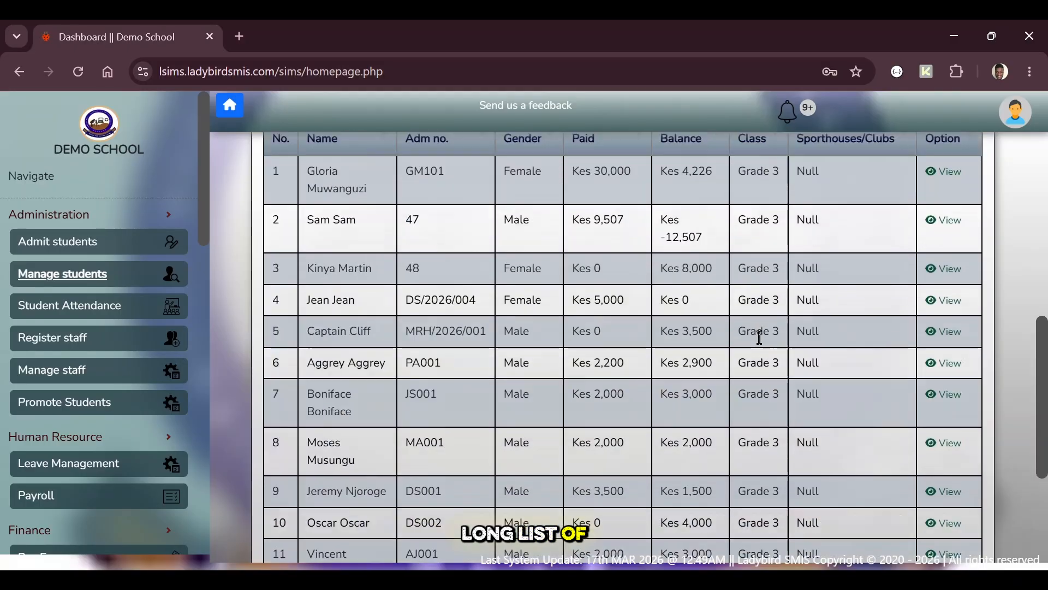
scroll(760, 340, "up", 2)
left_click_drag(659, 195, 716, 188)
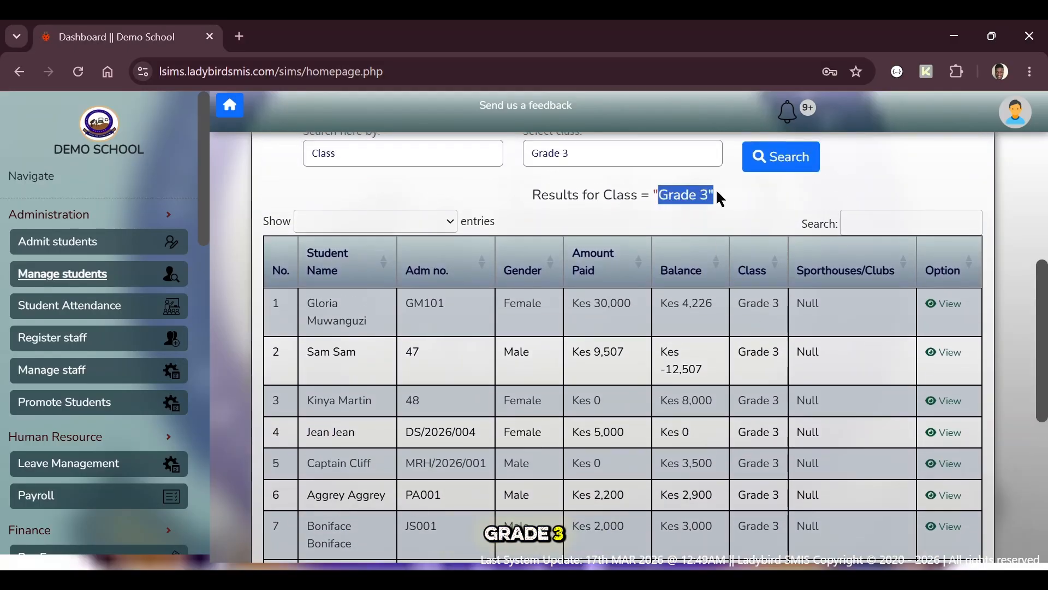
Open the record of the first student in the Grade 3 list and view the Student Personal Data section.
left_click_drag(314, 303, 373, 333)
left_click(373, 333)
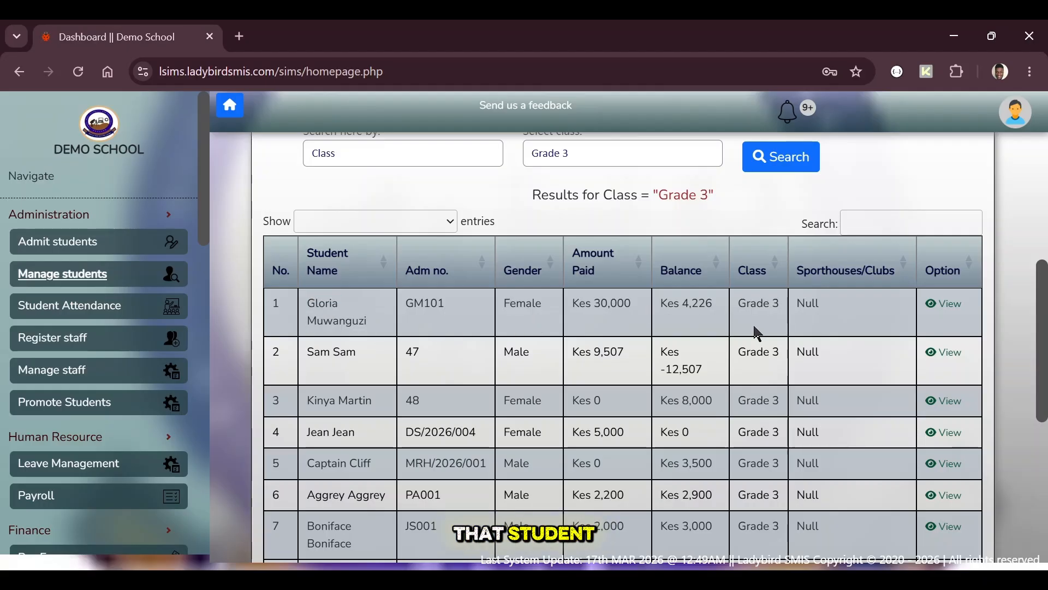
left_click(946, 305)
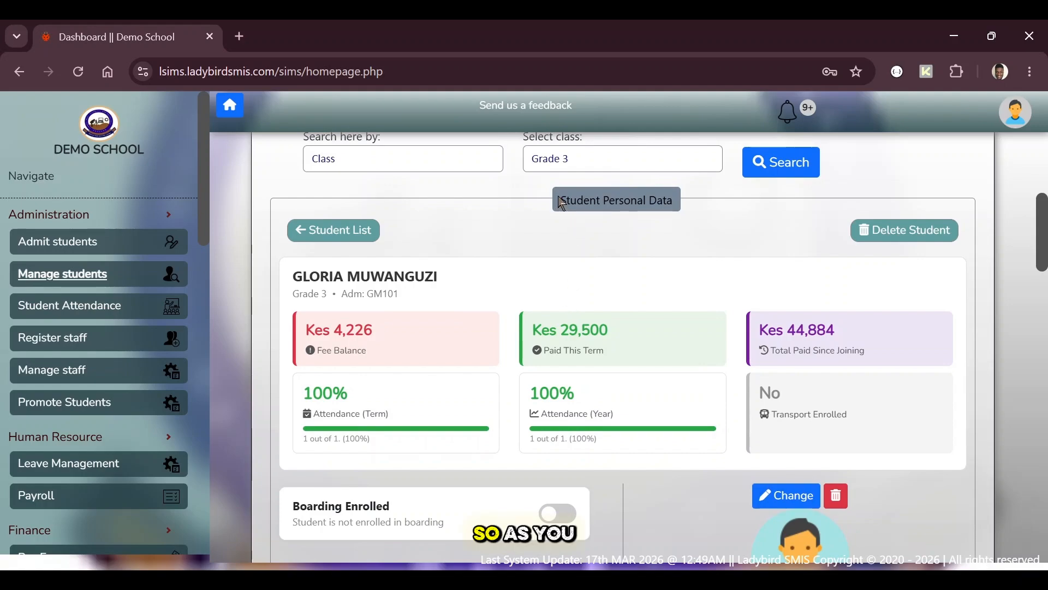
left_click_drag(562, 203, 679, 199)
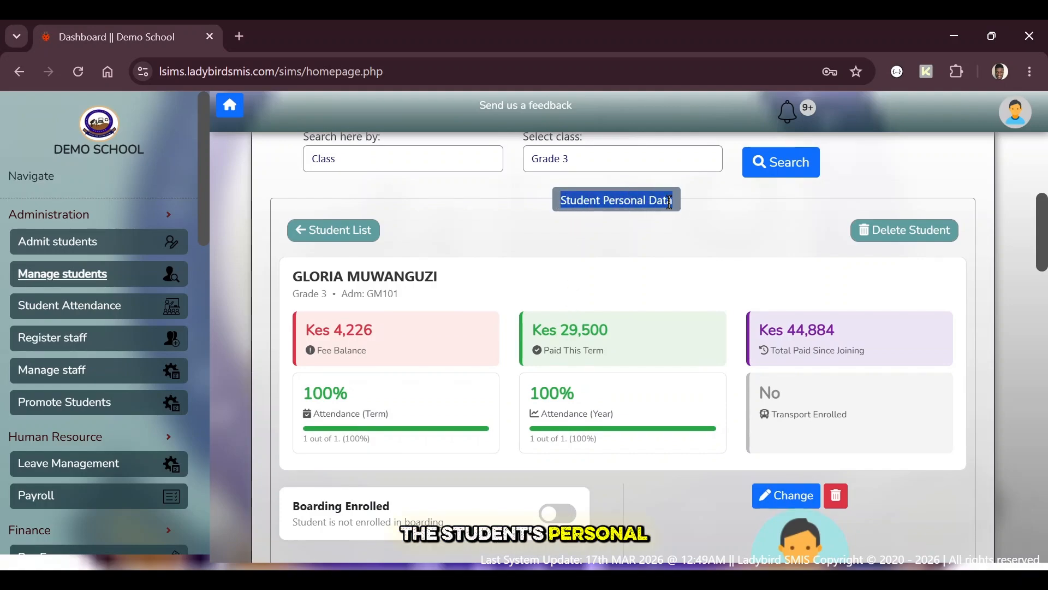
left_click(670, 202)
scroll(666, 205, "up", 1)
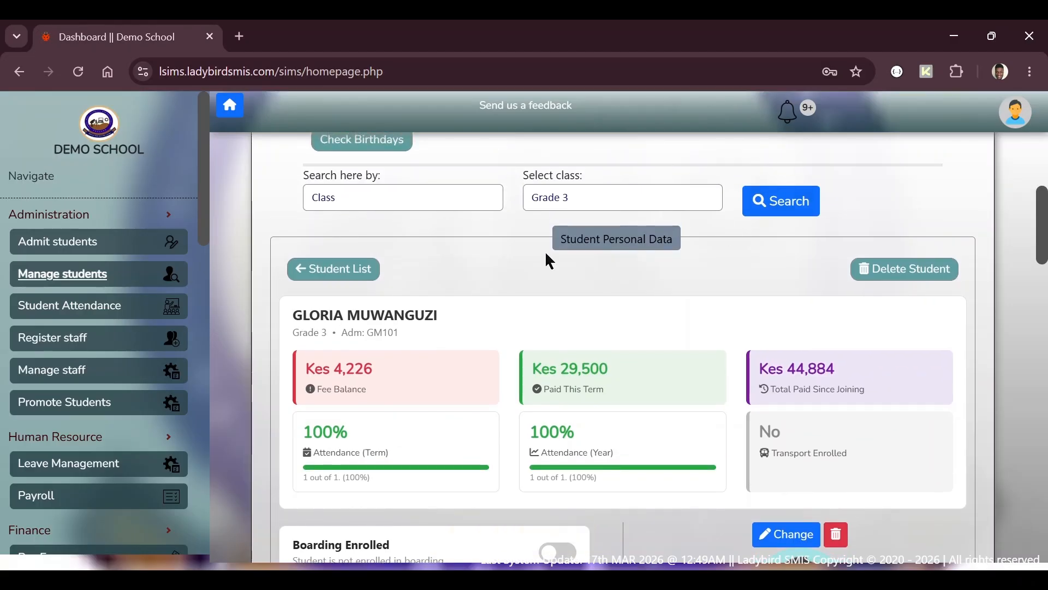
Check the student's name, grade and admission number at the head of the personal record.
scroll(466, 250, "down", 1)
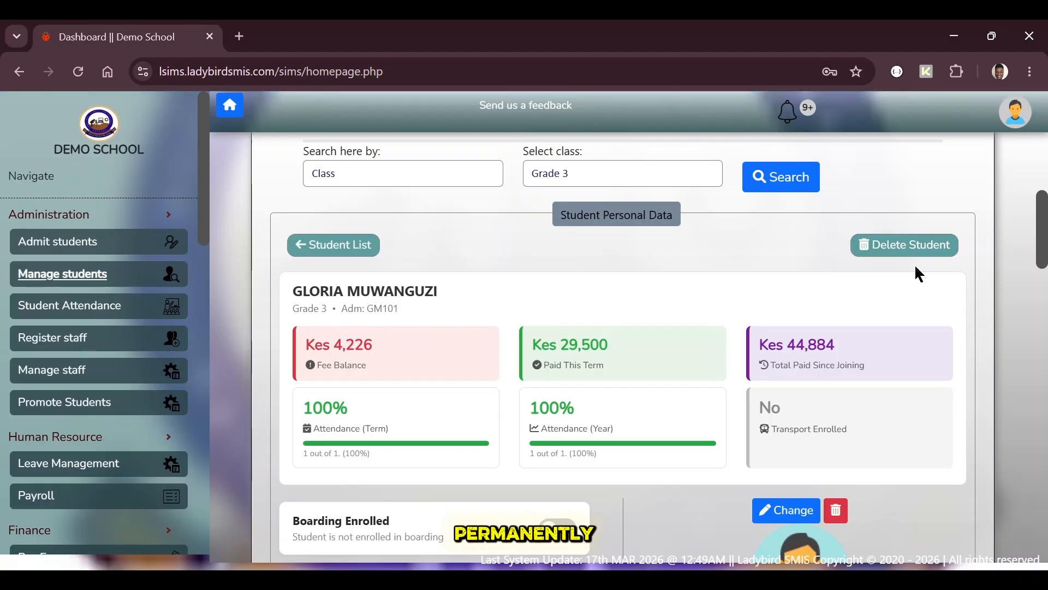
scroll(416, 316, "down", 1)
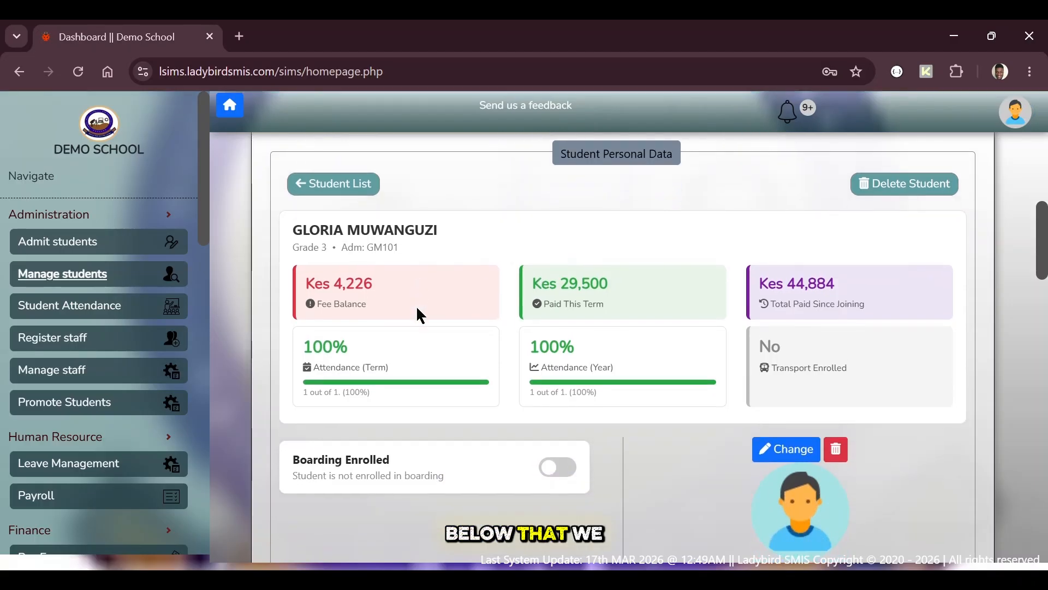
left_click_drag(294, 229, 428, 262)
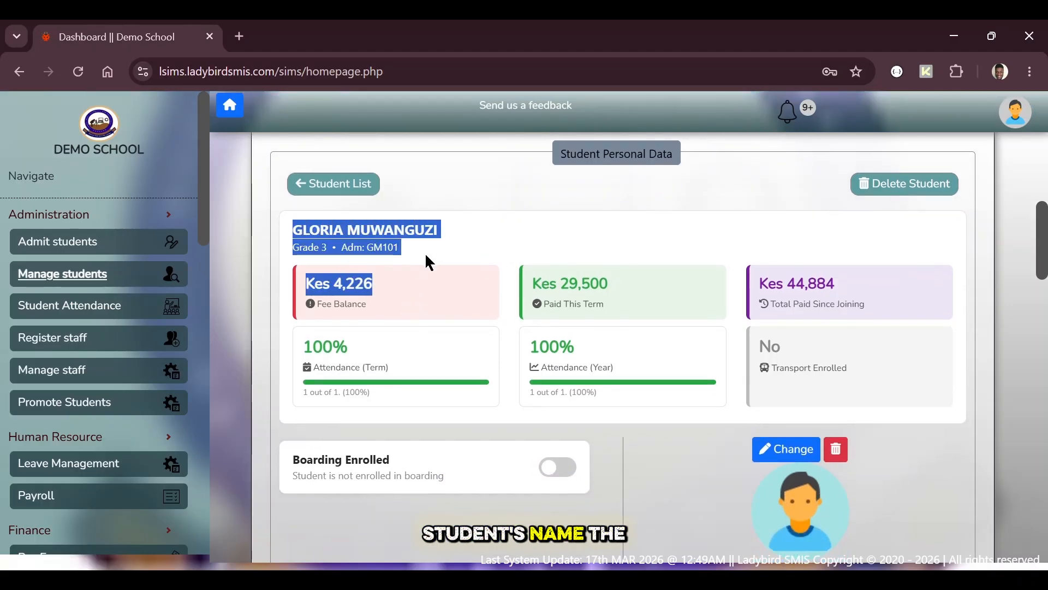
left_click(306, 252)
left_click_drag(347, 248, 402, 250)
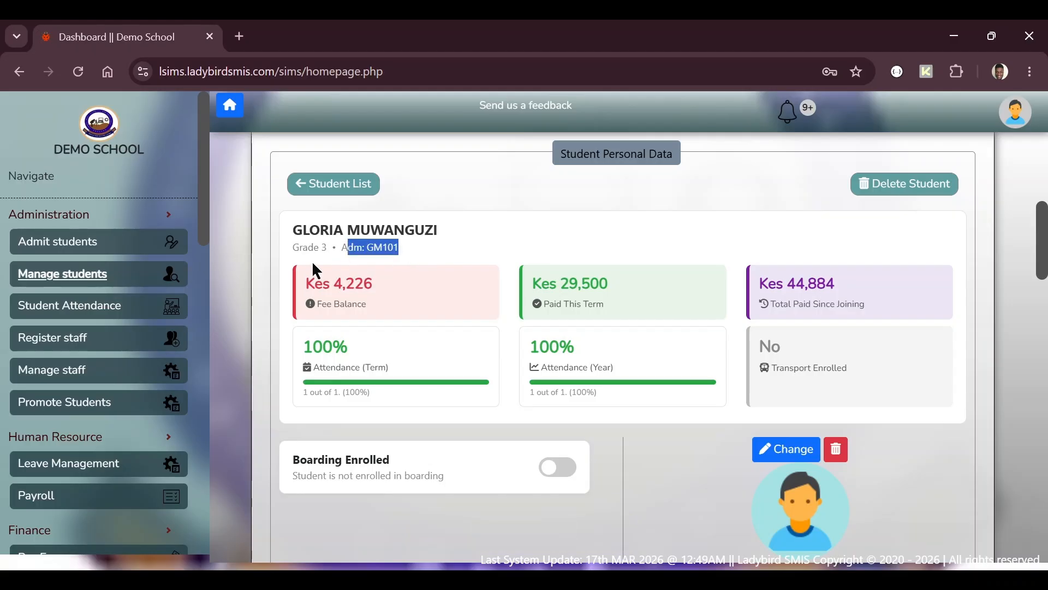
scroll(299, 282, "down", 1)
Check the student's fee balance, the amount paid this term and the total paid since joining.
left_click(297, 276)
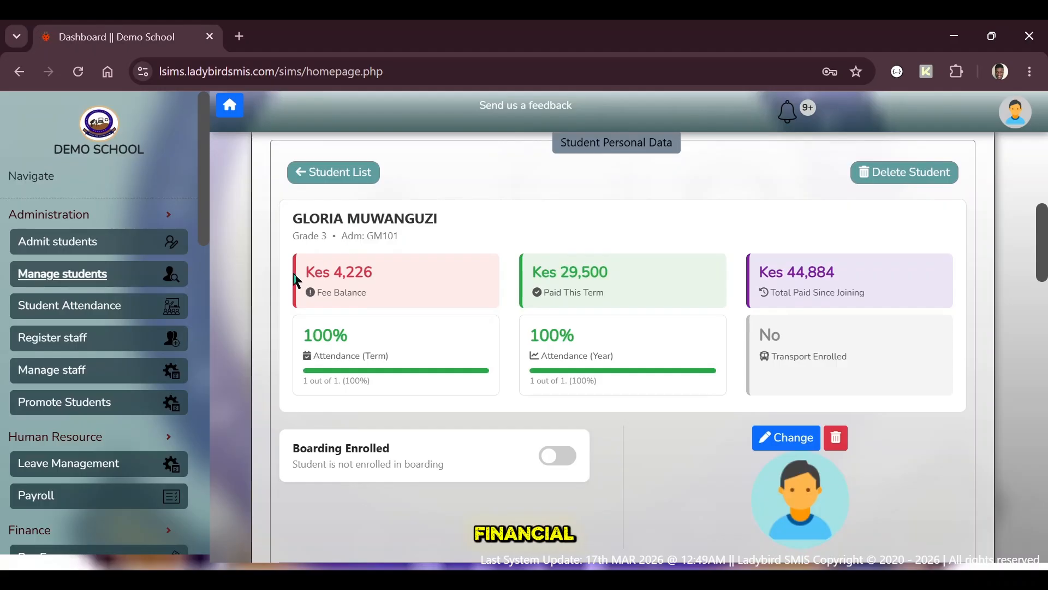
left_click_drag(304, 273, 381, 284)
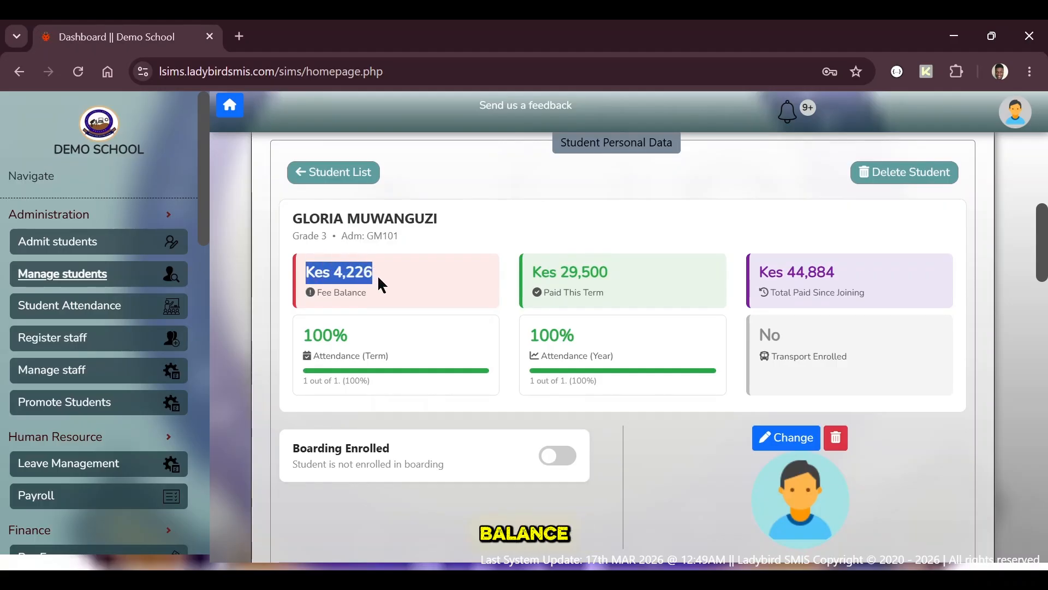
left_click_drag(533, 272, 613, 273)
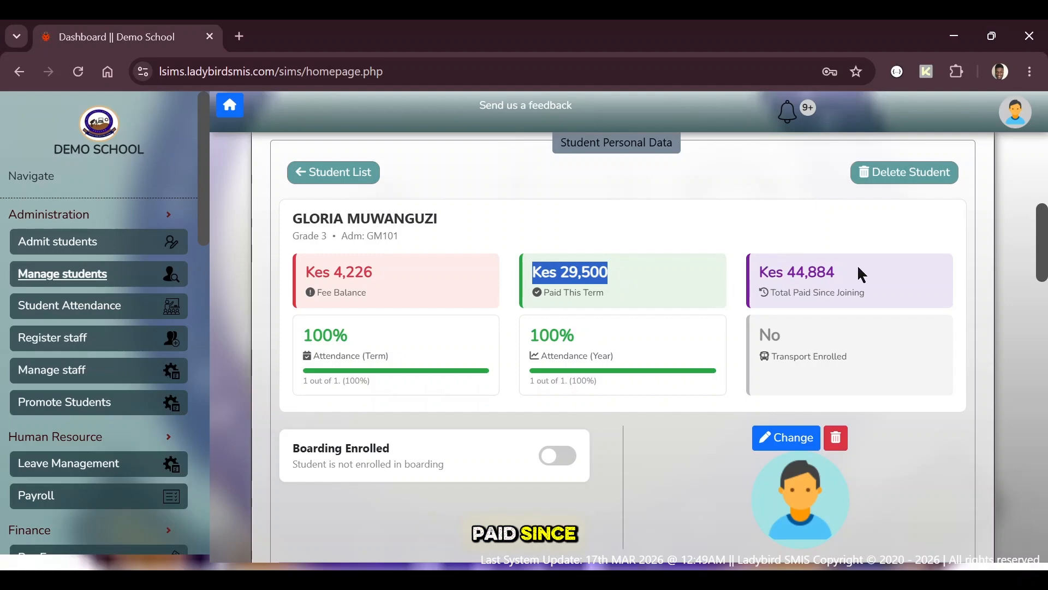
left_click_drag(835, 272, 758, 272)
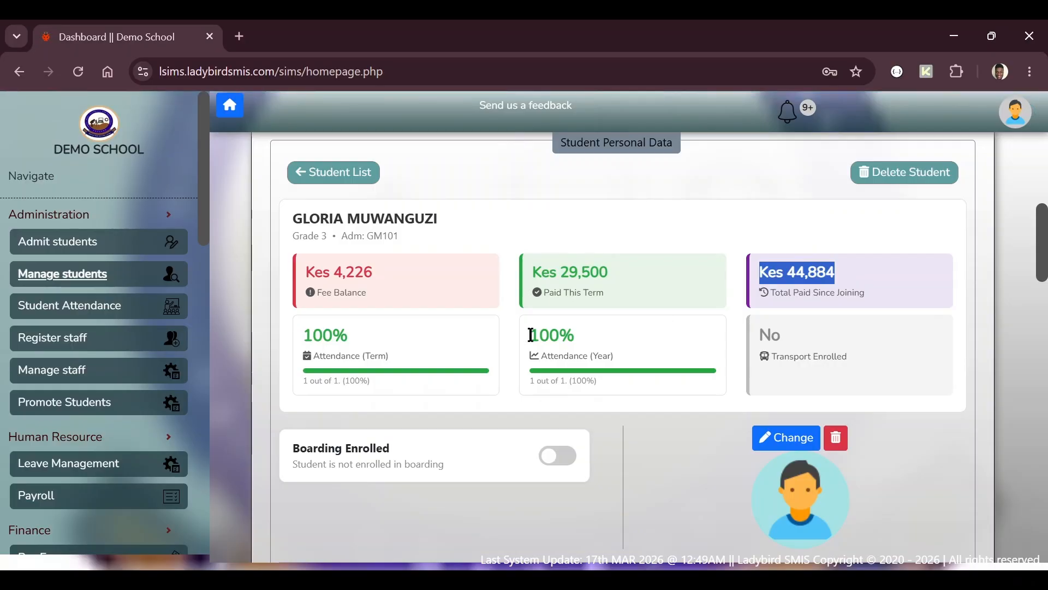
Check the student's attendance percentages for the term and for the year.
left_click_drag(333, 335, 343, 335)
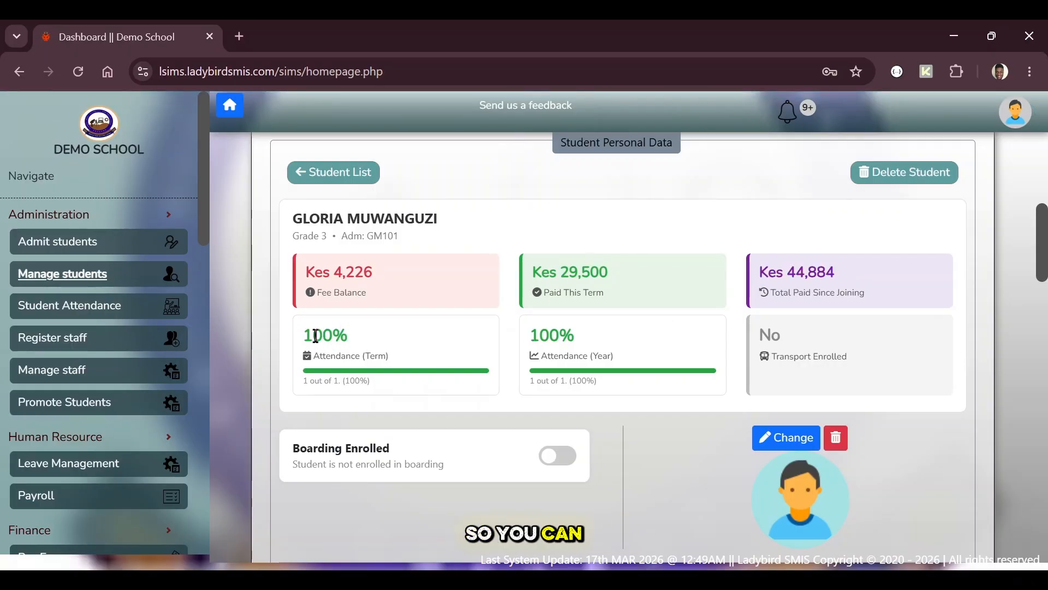
double_click(316, 335)
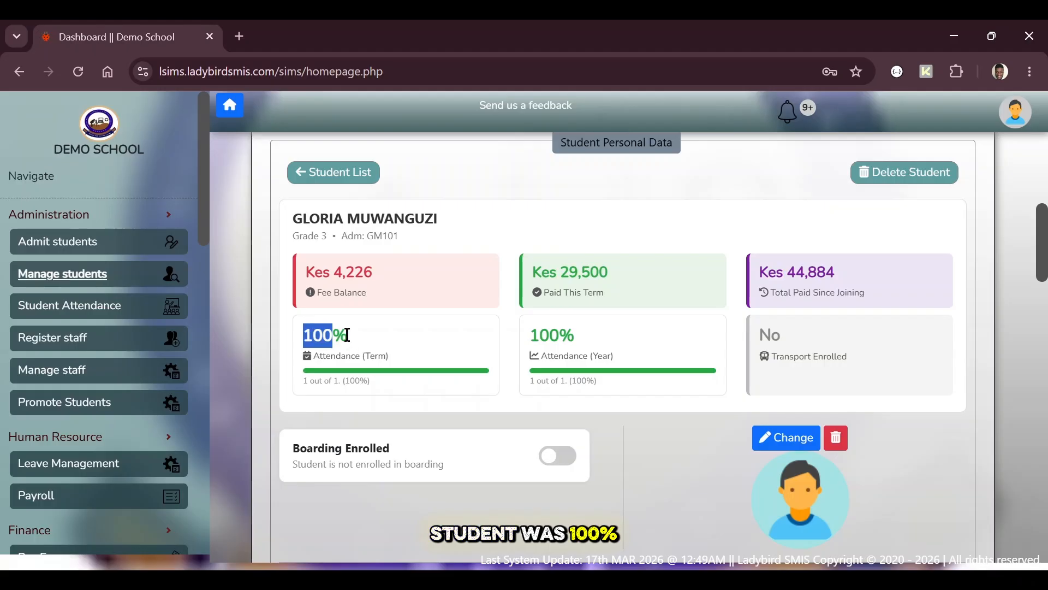
double_click(552, 337)
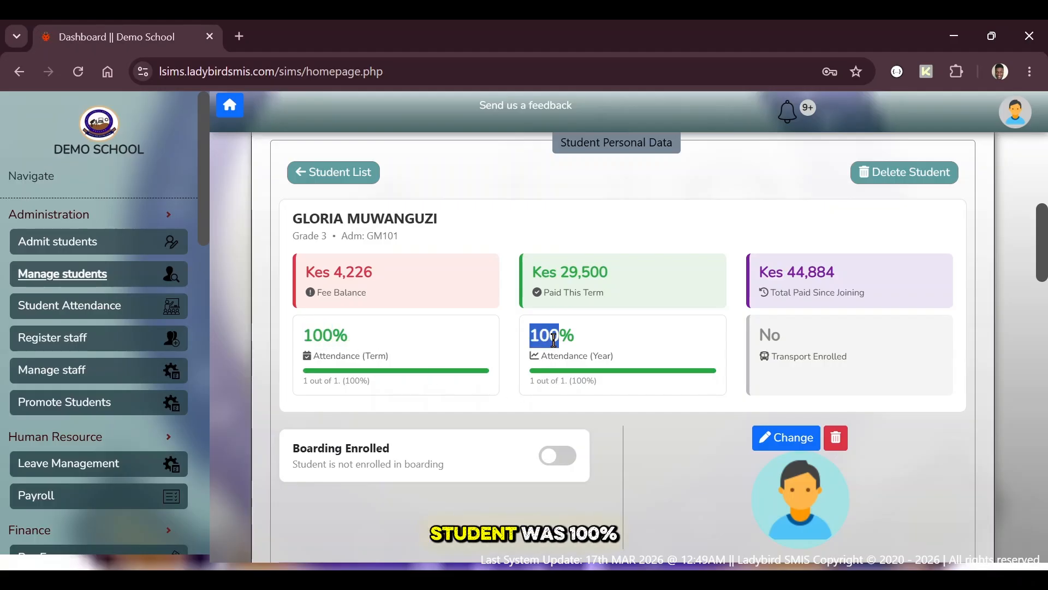
left_click(588, 355)
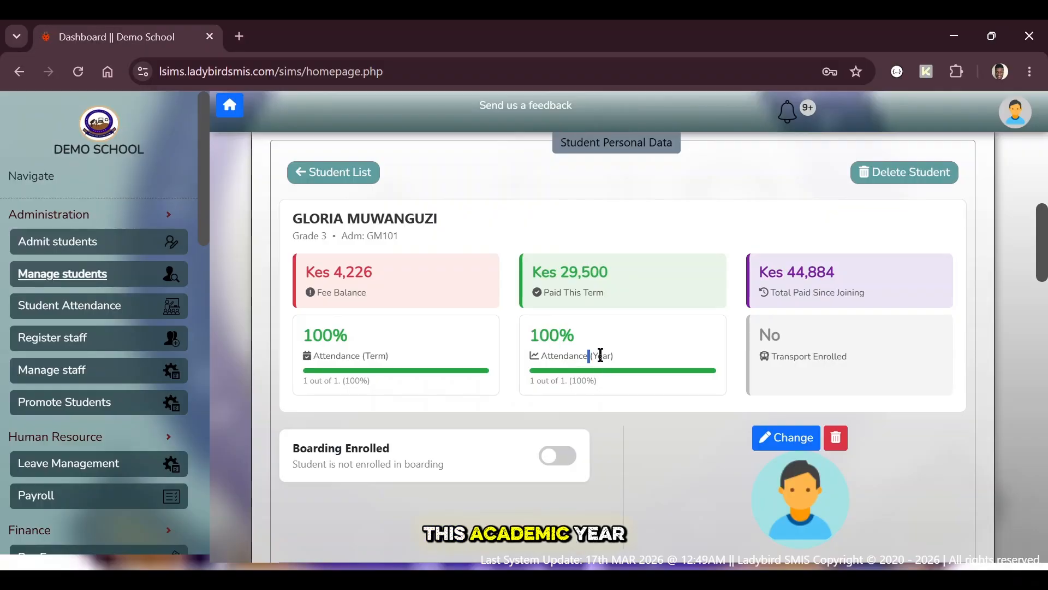
double_click(601, 355)
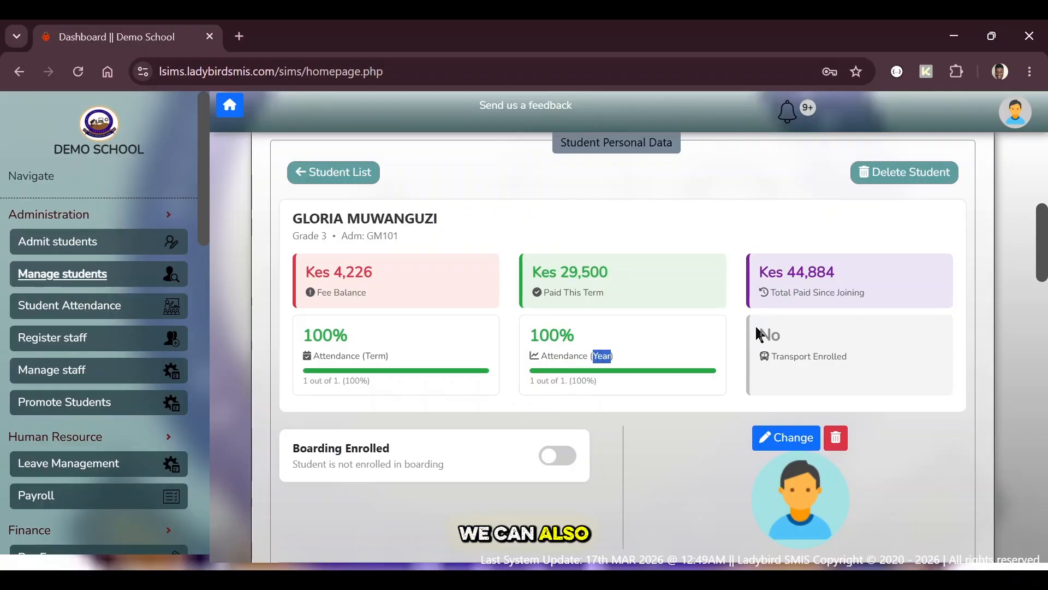
Check the student's transport enrolment status and view the boarding and Finance & Enrolment details.
double_click(805, 354)
double_click(765, 336)
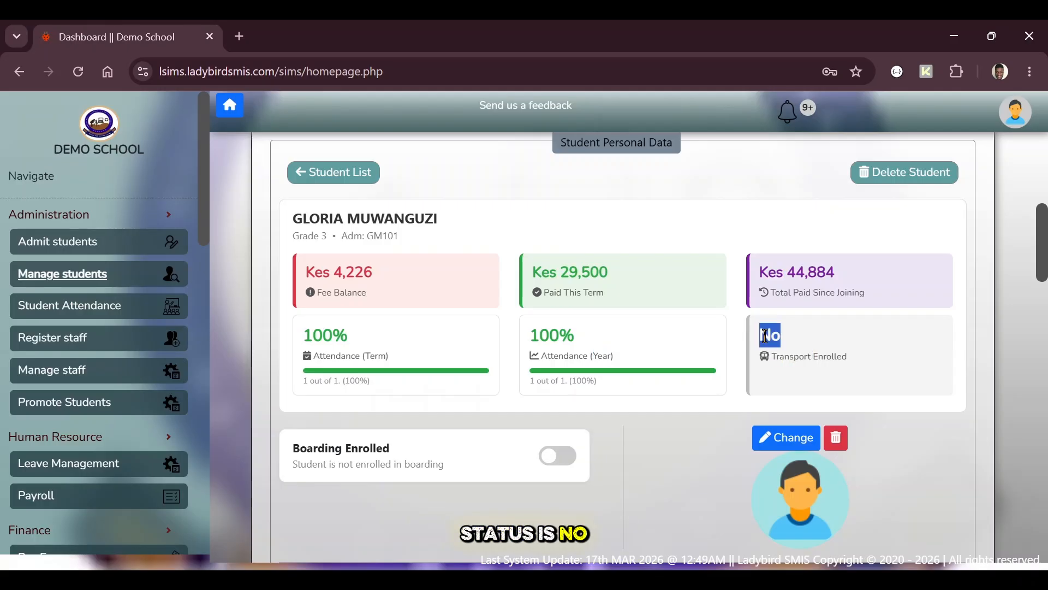
scroll(370, 316, "down", 3)
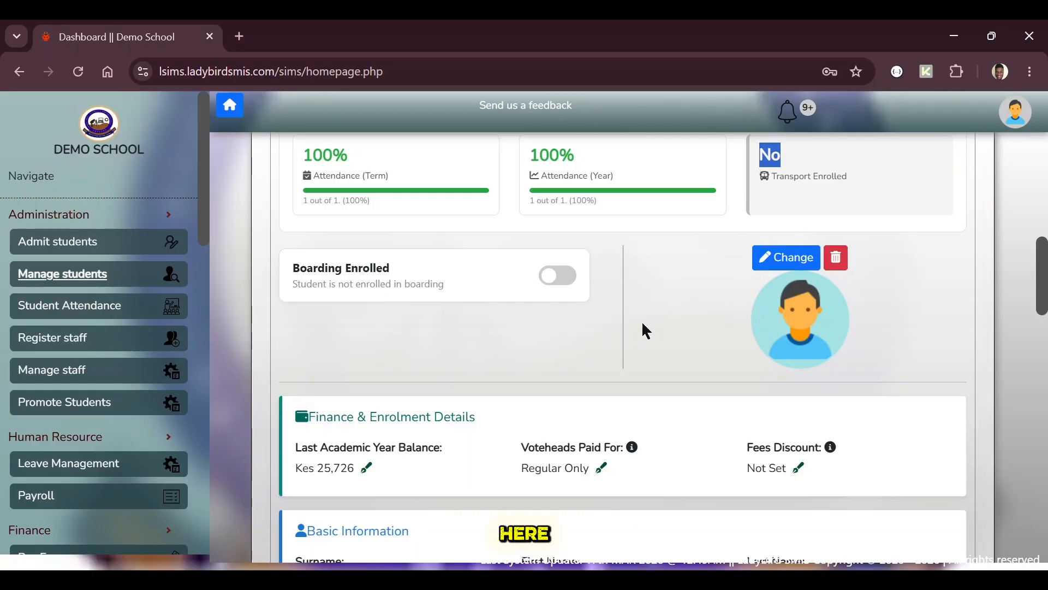
Check the student's last academic year balance under Finance & Enrolment Details.
scroll(507, 316, "down", 3)
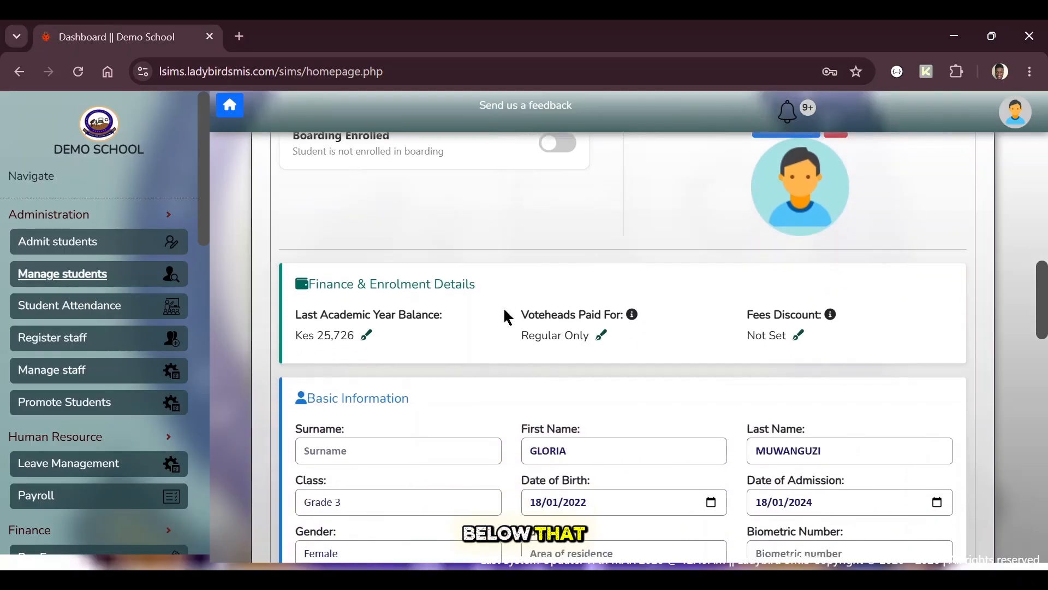
scroll(503, 307, "down", 1)
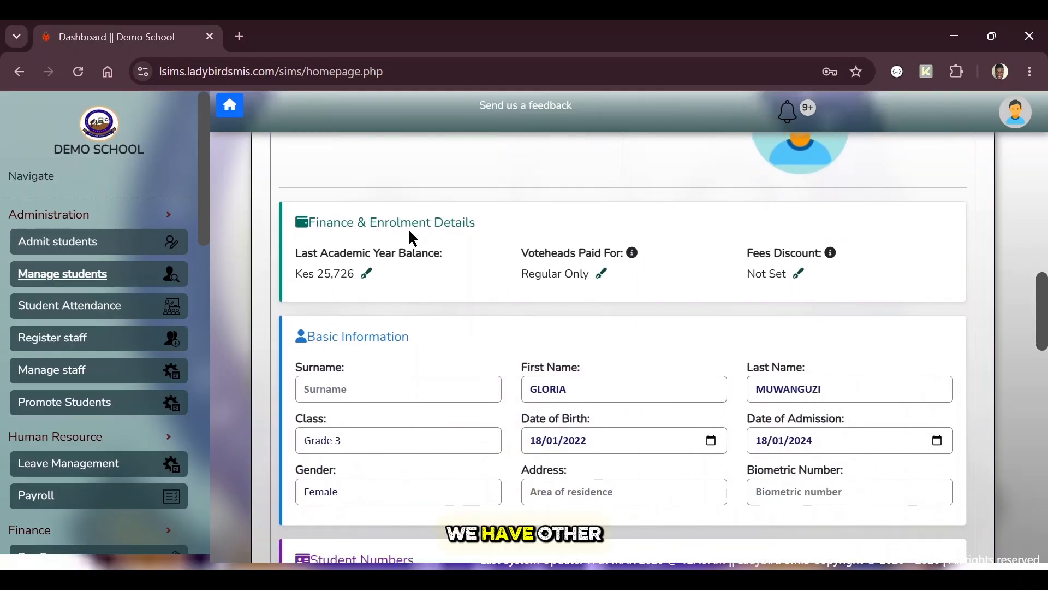
triple_click(339, 227)
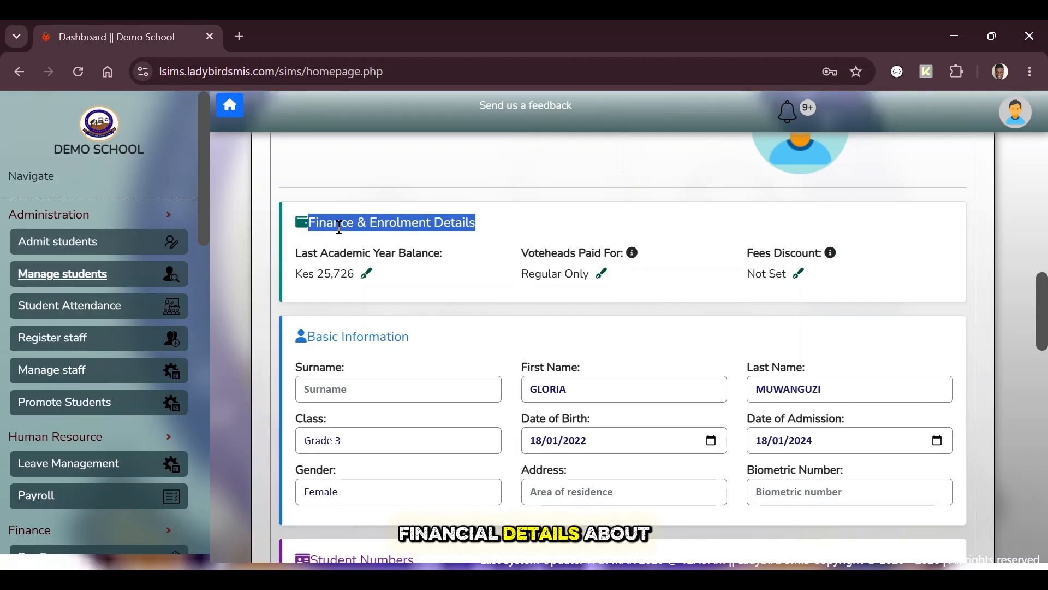
left_click(339, 227)
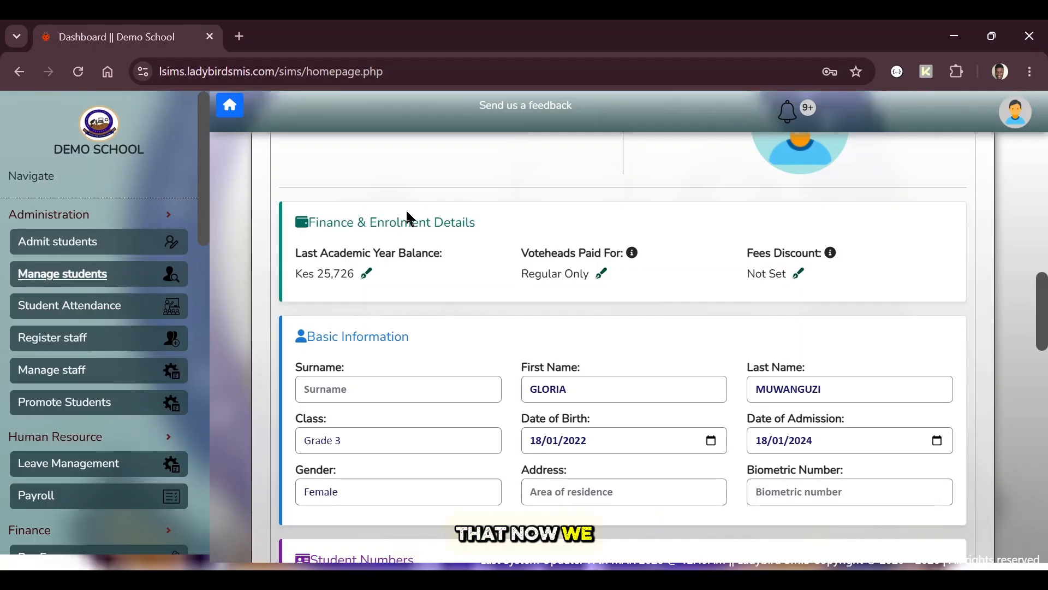
triple_click(339, 252)
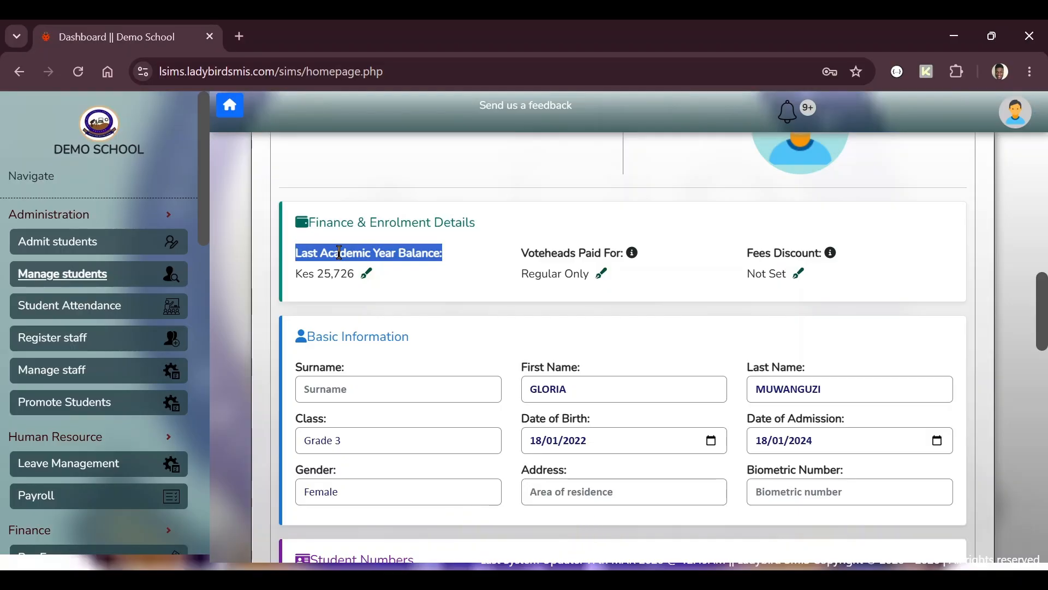
double_click(340, 252)
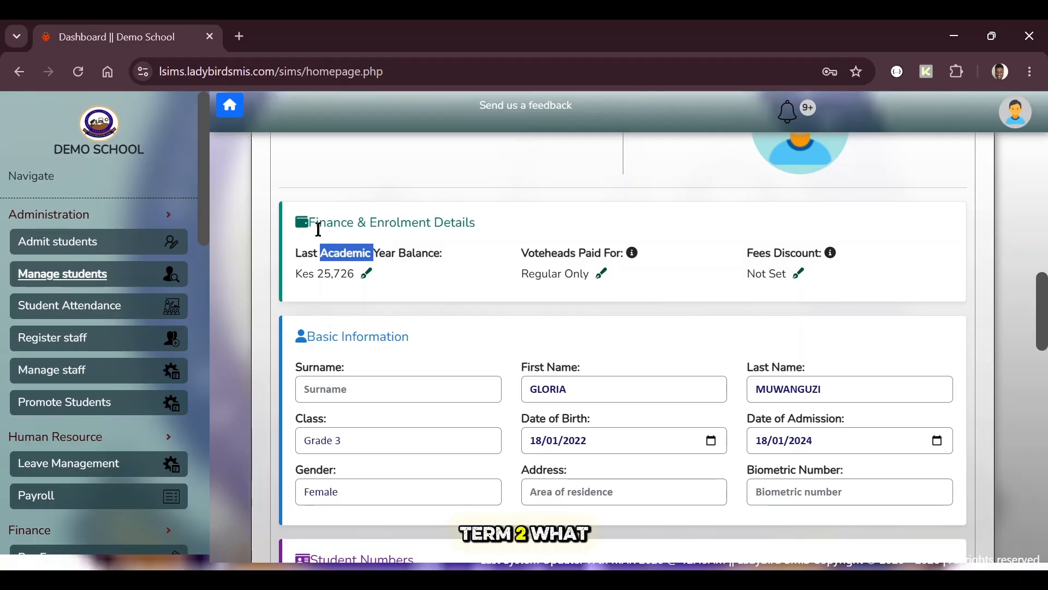
triple_click(347, 252)
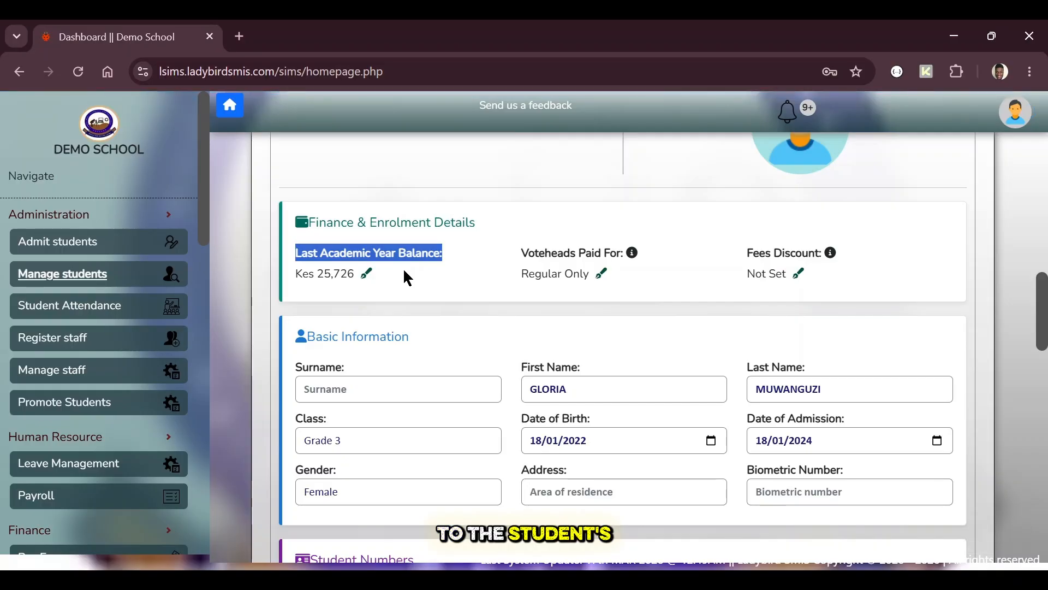
Check which voteheads the student pays for under Finance & Enrolment Details.
triple_click(571, 251)
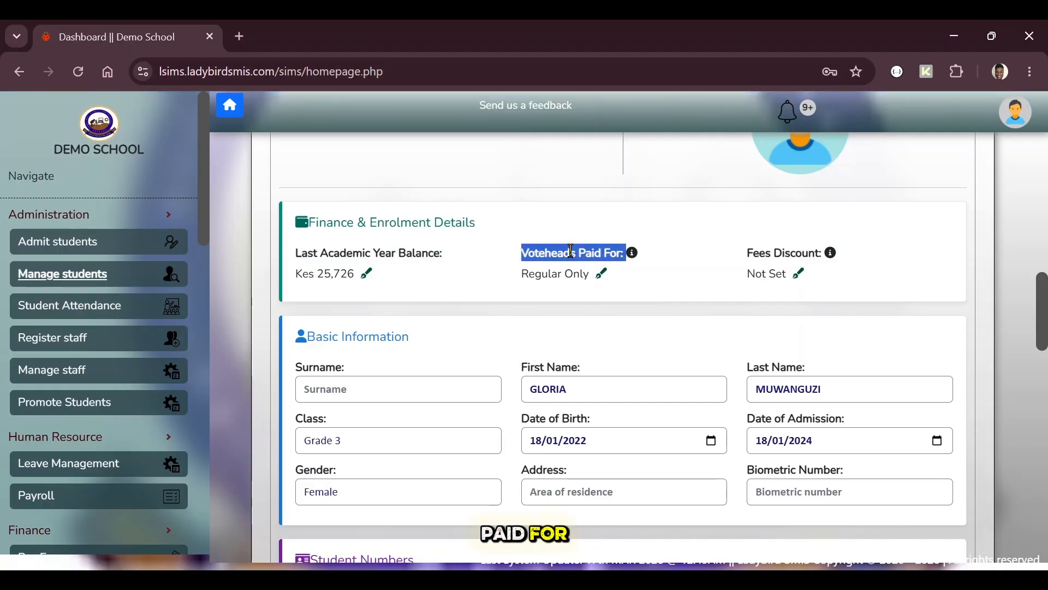
left_click(571, 251)
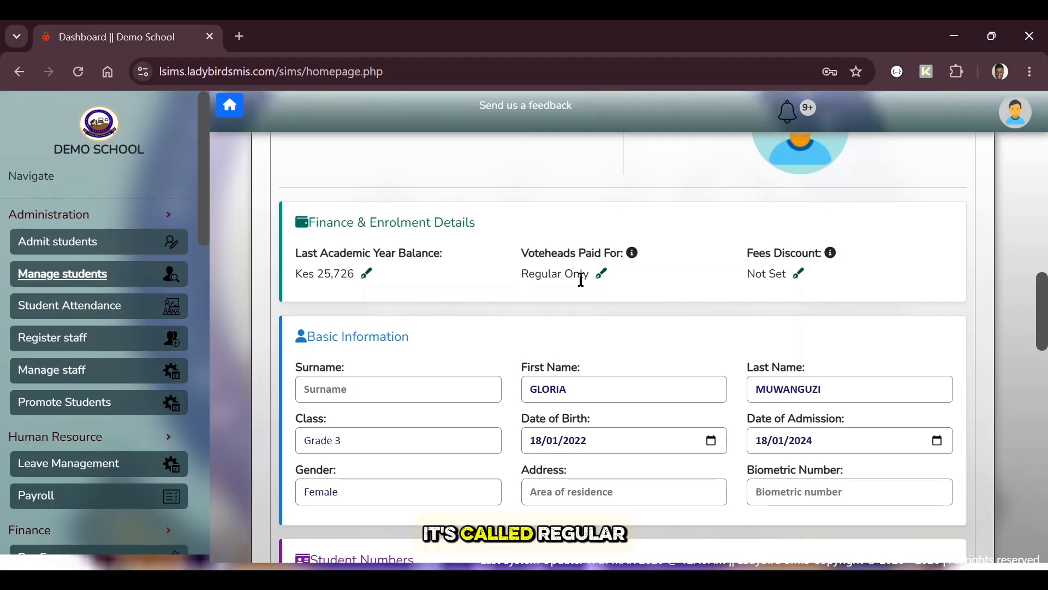
double_click(550, 270)
left_click(571, 271)
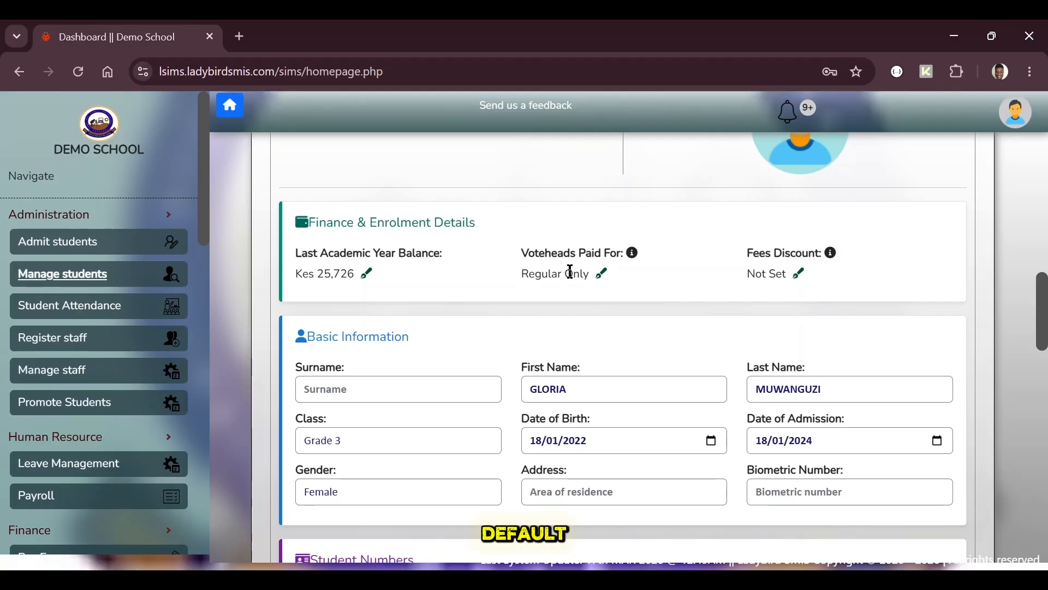
left_click_drag(527, 273, 581, 278)
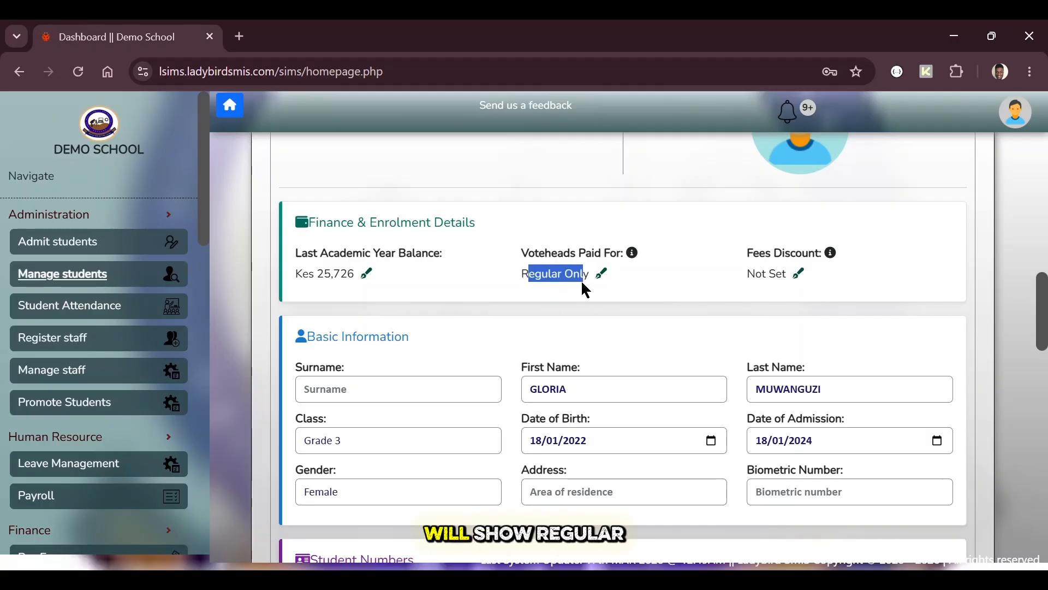
left_click(562, 276)
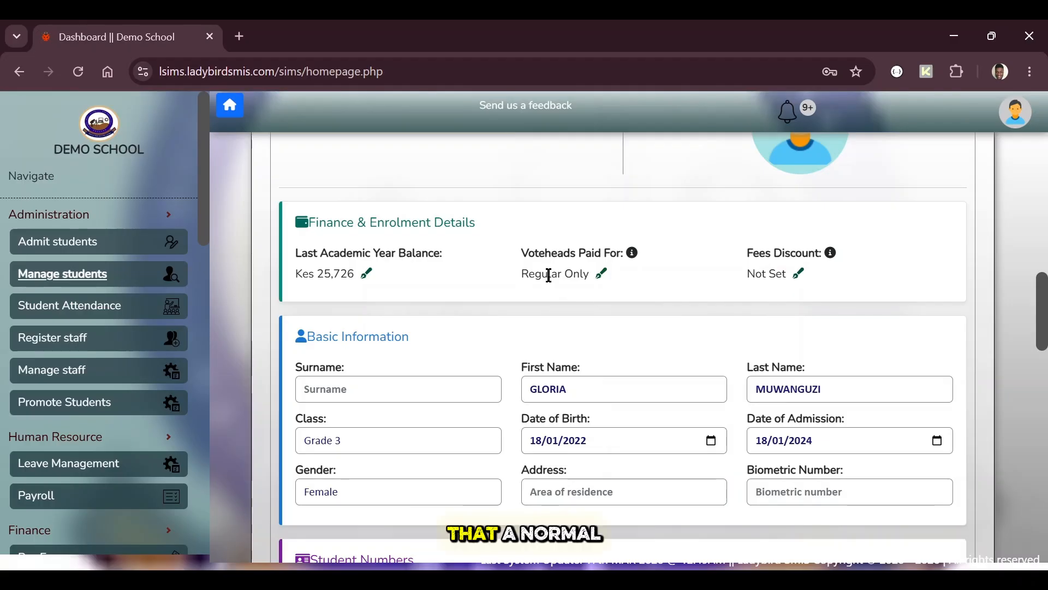
Open the student's votehead settings for editing and review the notes, student details and voteheads available for Grade 3.
left_click(601, 273)
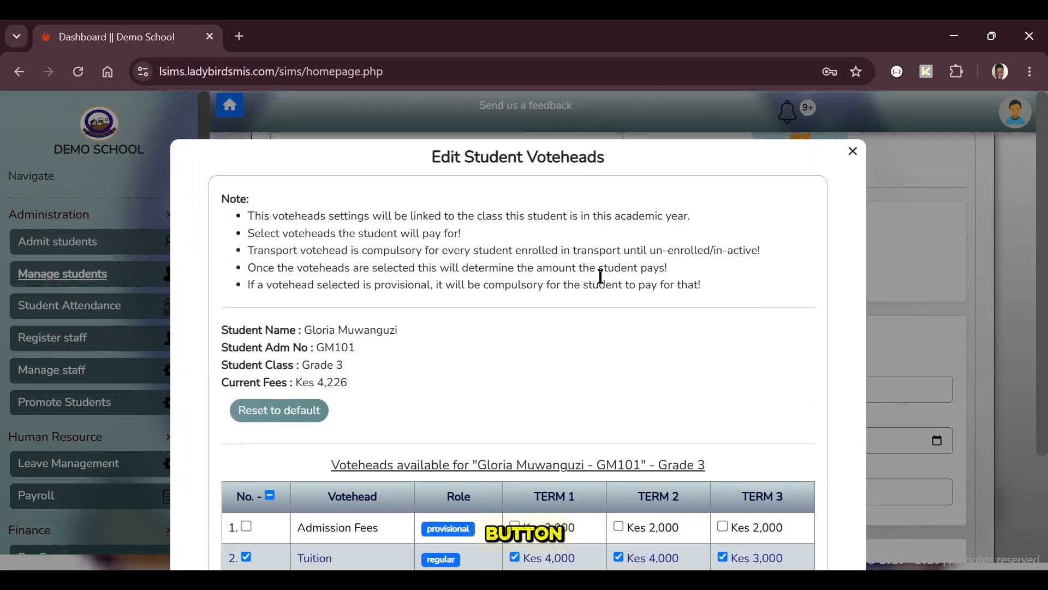
scroll(467, 290, "down", 1)
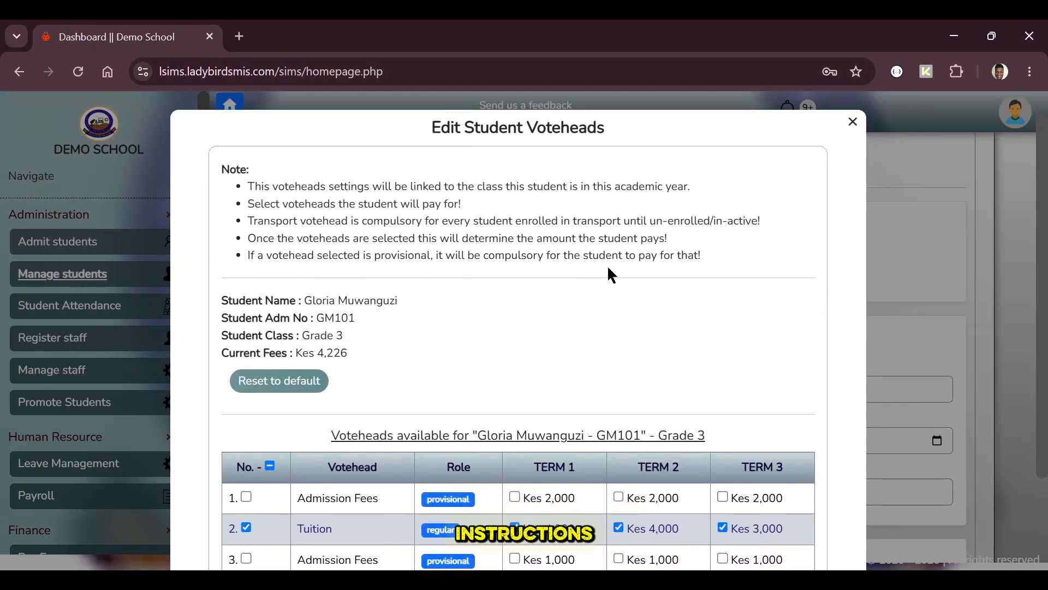
scroll(402, 241, "down", 3)
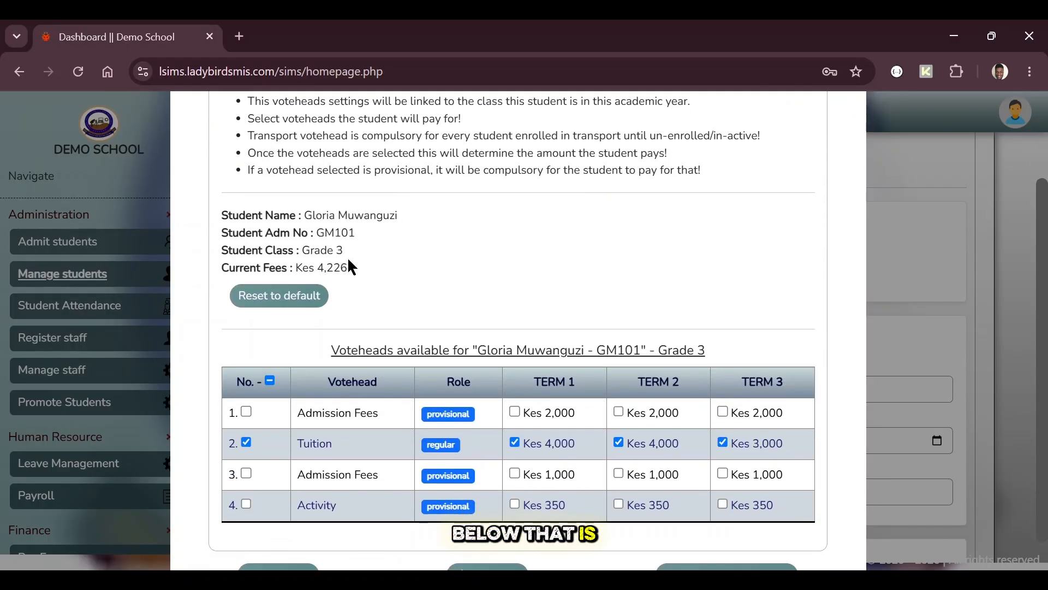
left_click_drag(351, 267, 207, 211)
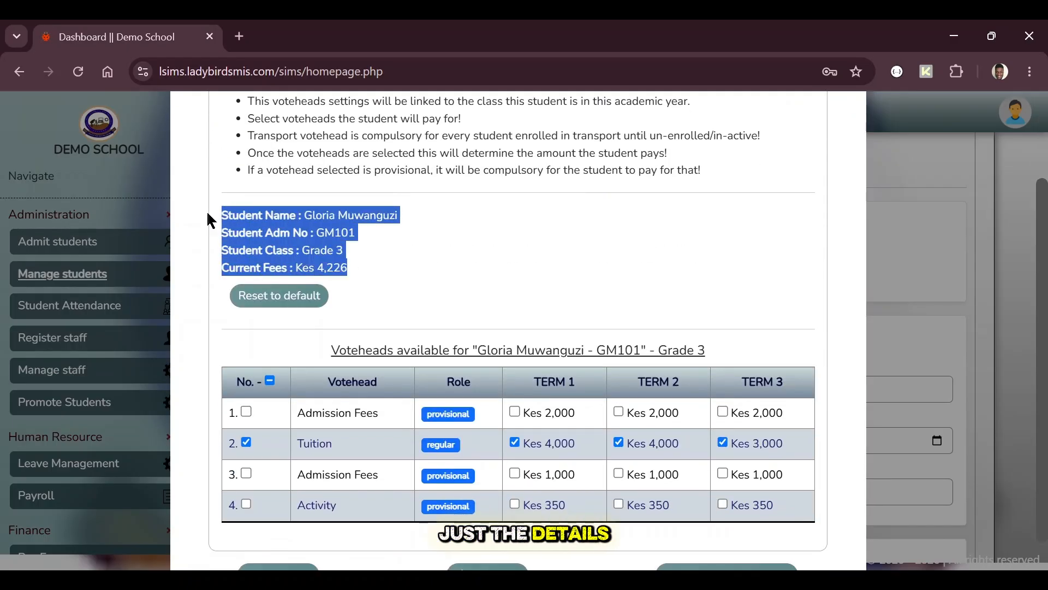
left_click(270, 232)
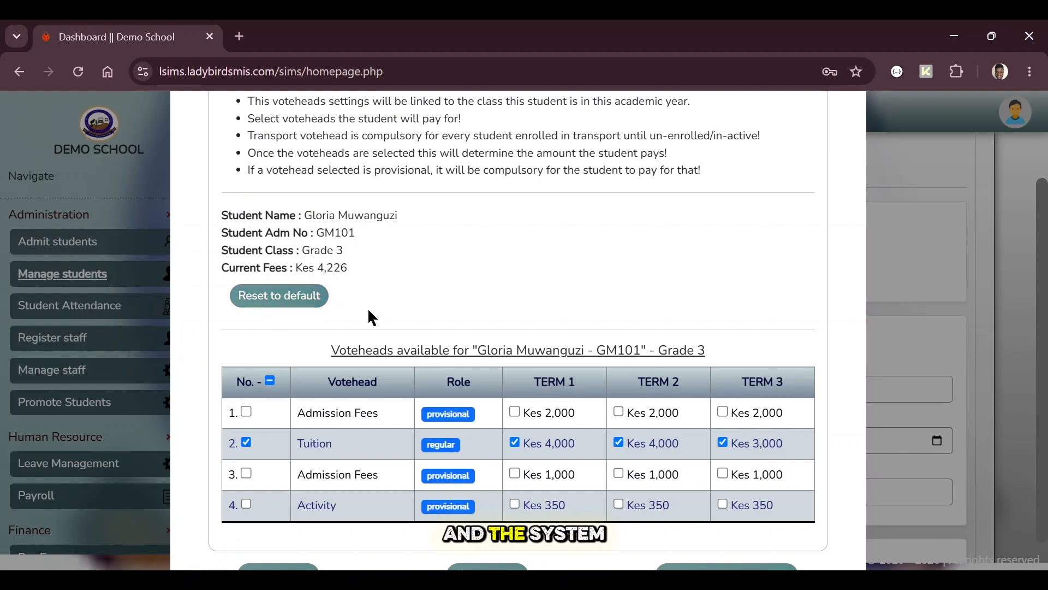
scroll(368, 311, "down", 1)
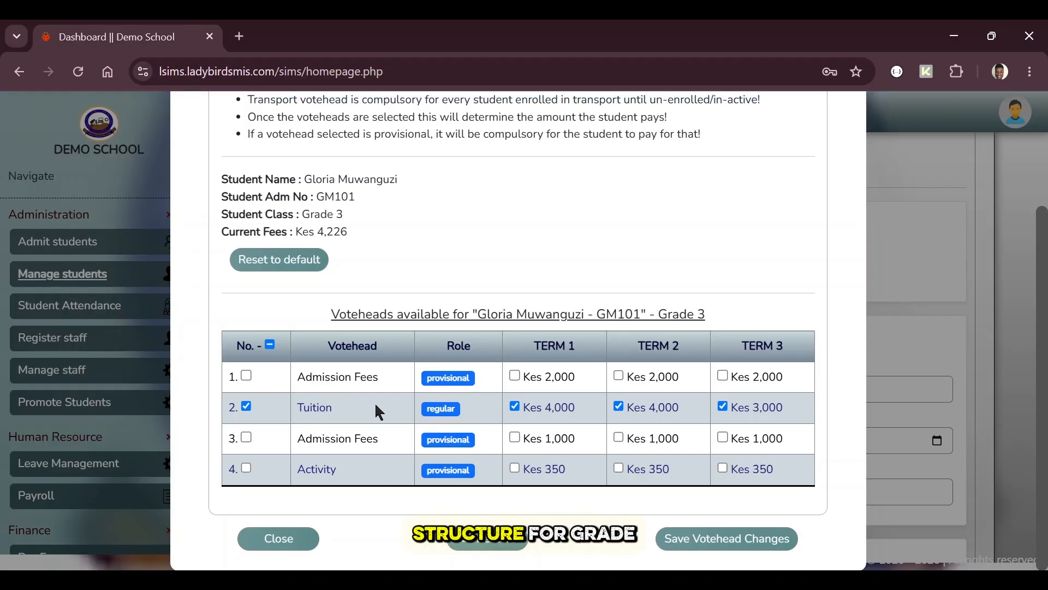
left_click_drag(667, 313, 734, 316)
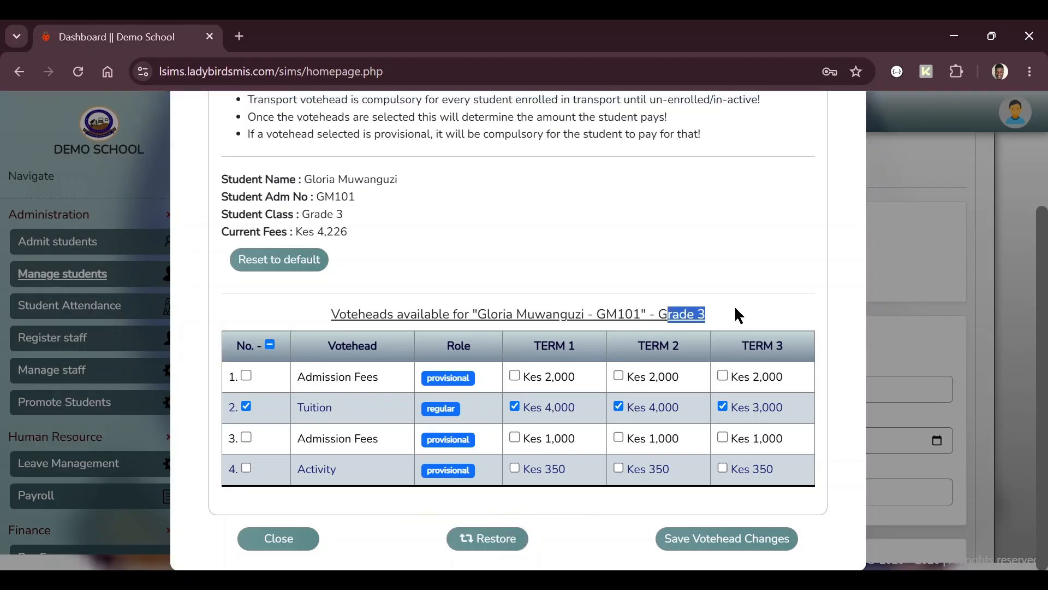
left_click(739, 316)
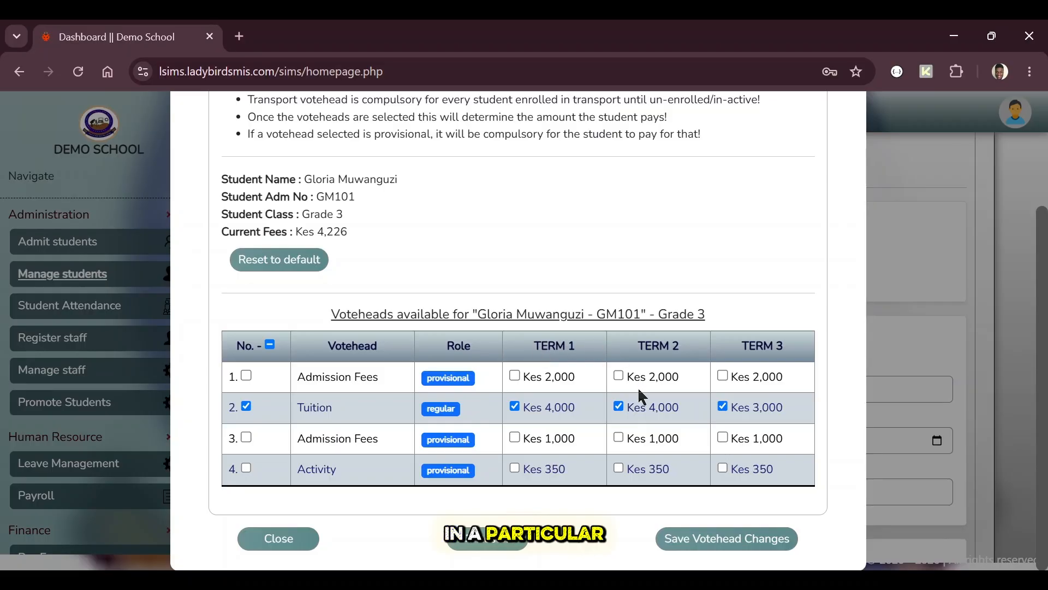
Charge the student the Kes 2,000 Admission Fees and the Kes 350 Activity votehead for Term 1.
left_click(516, 381)
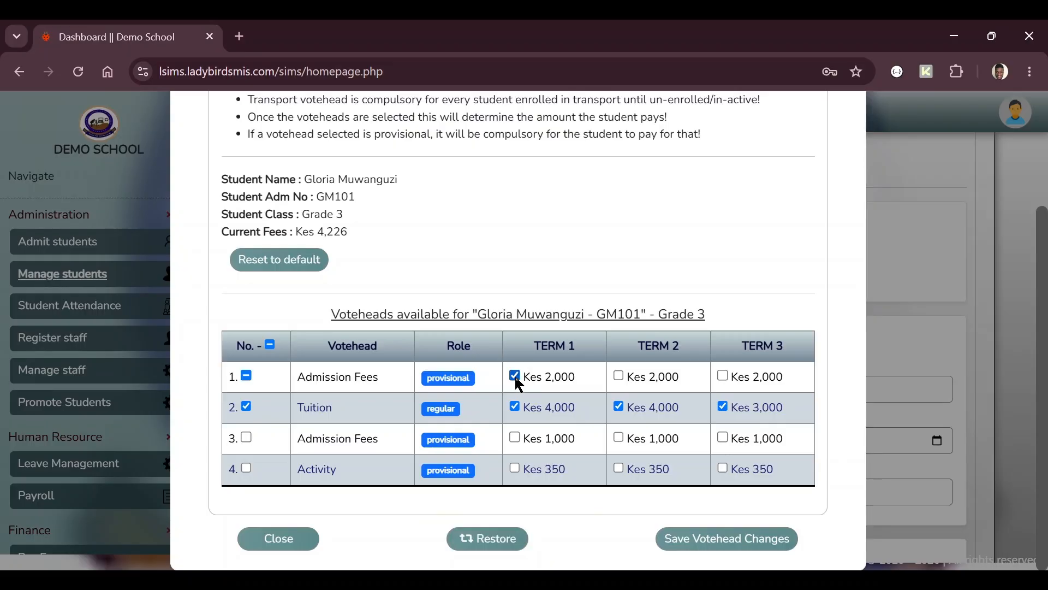
left_click(514, 468)
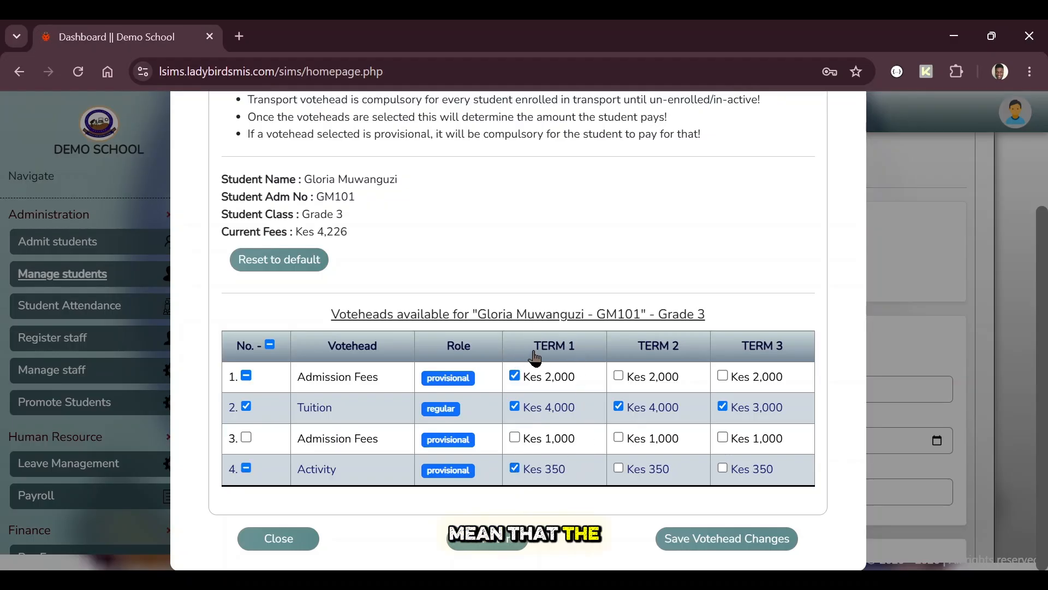
left_click_drag(532, 350, 581, 355)
left_click(583, 358)
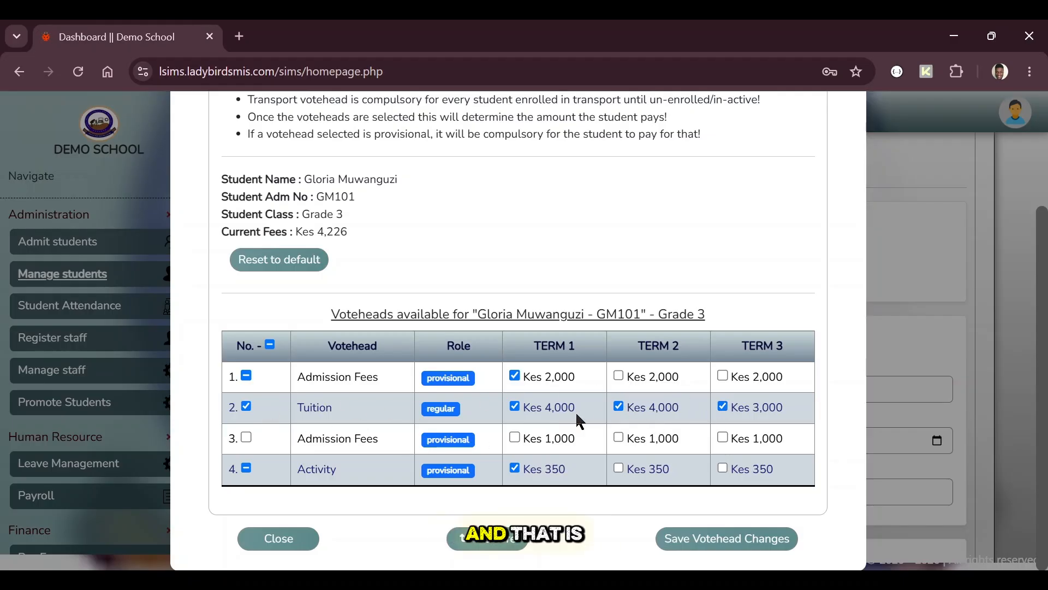
Compare the regular role of the Tuition votehead with the provisional role of Admission Fees.
scroll(435, 410, "up", 5)
double_click(435, 410)
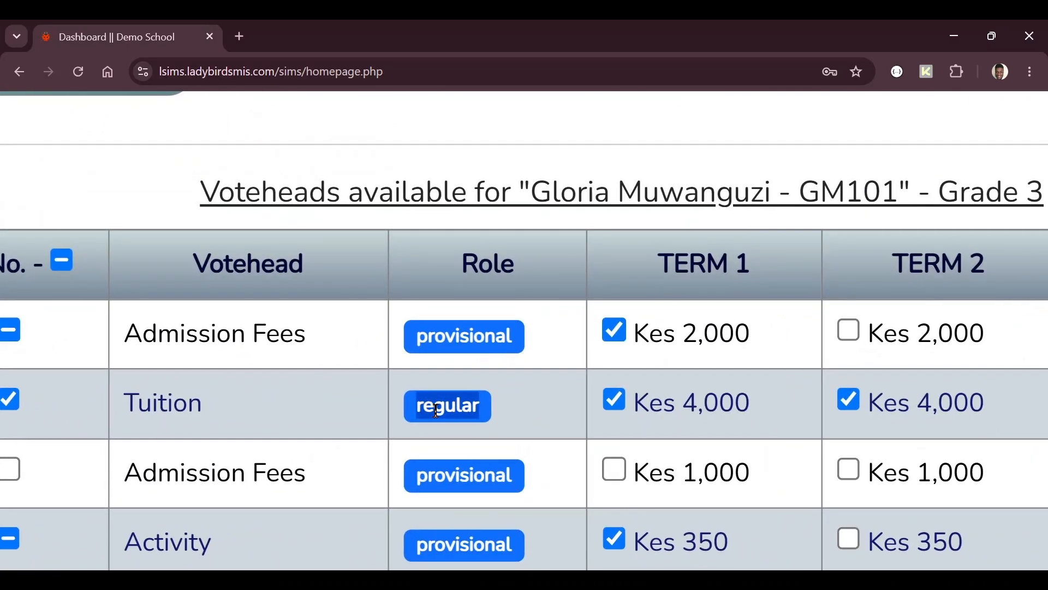
left_click(447, 405)
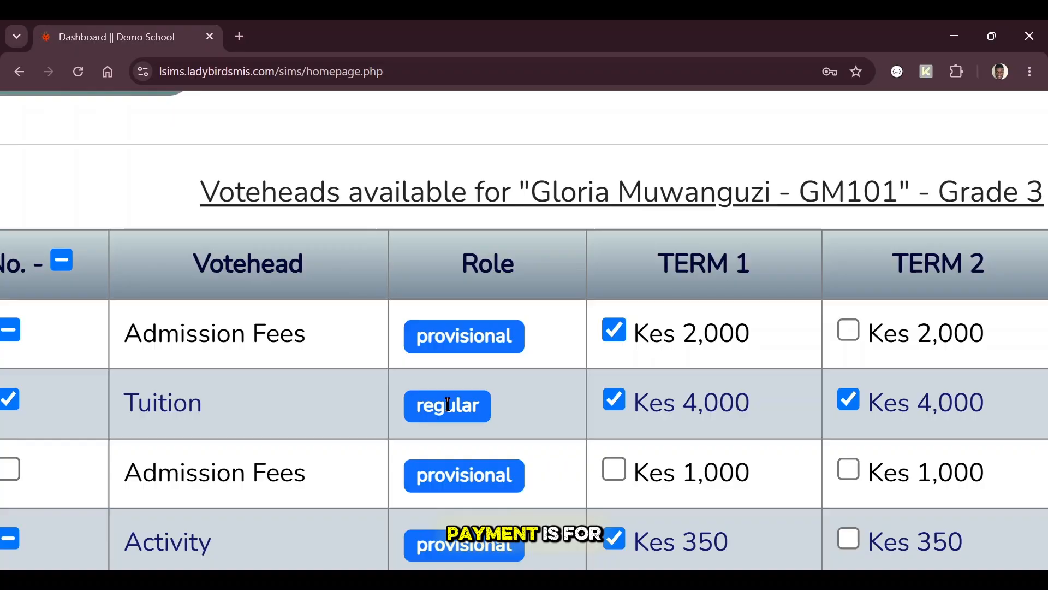
double_click(451, 337)
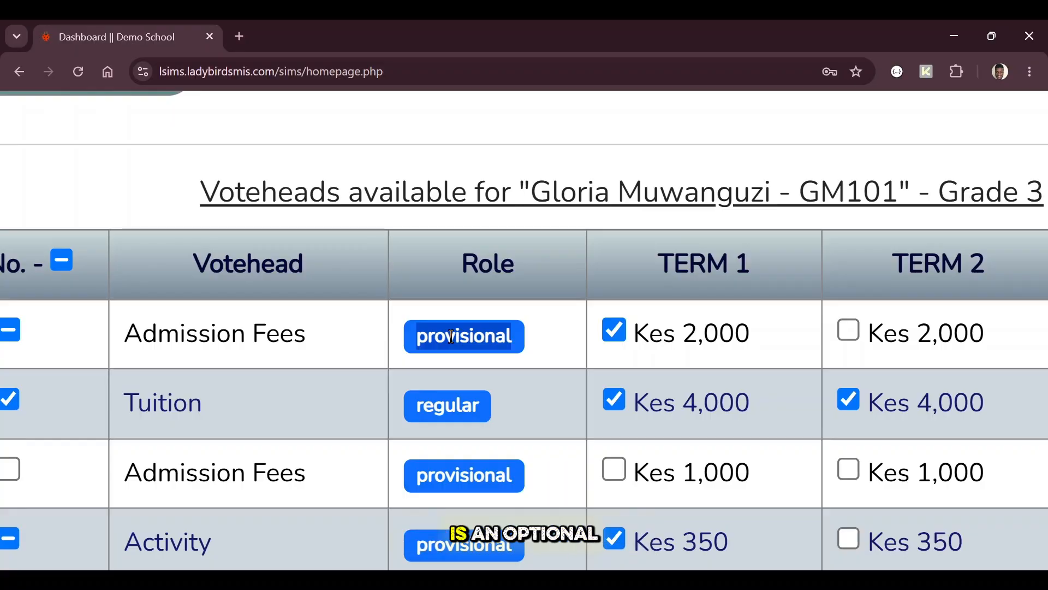
scroll(451, 337, "down", 1)
scroll(451, 336, "down", 1)
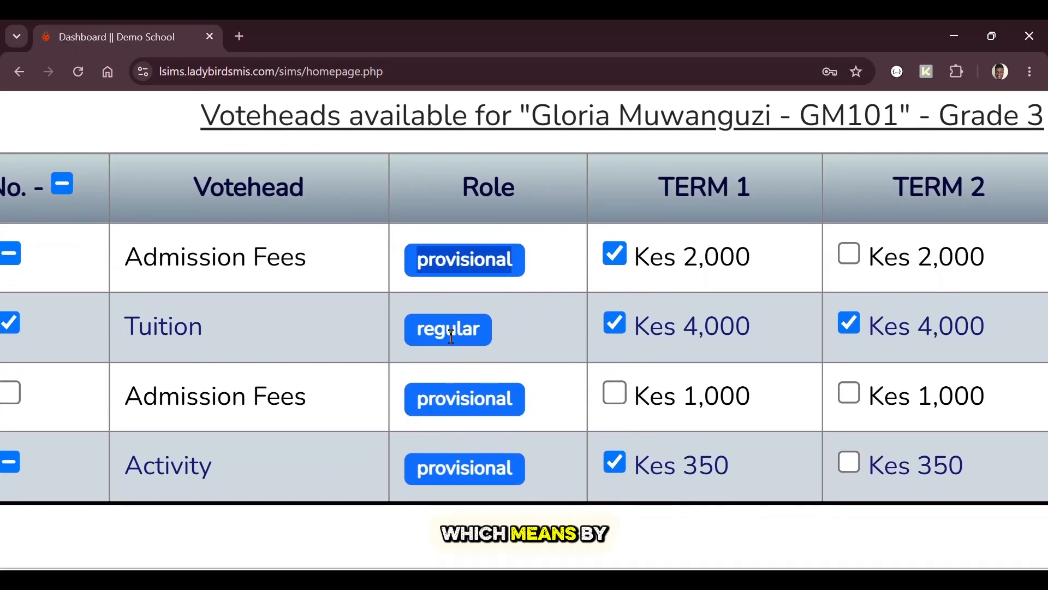
left_click(458, 252)
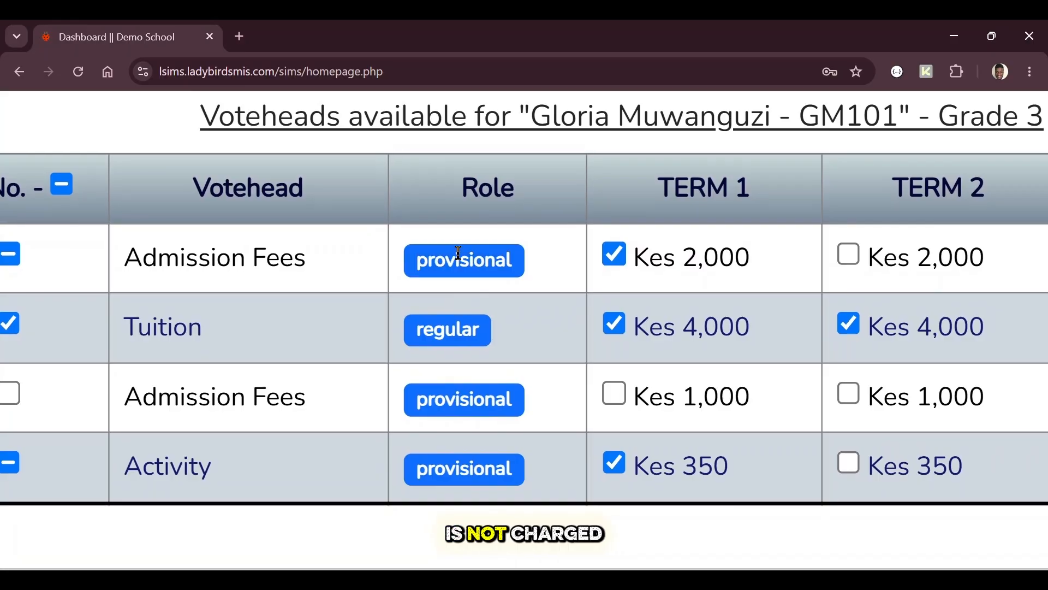
double_click(440, 259)
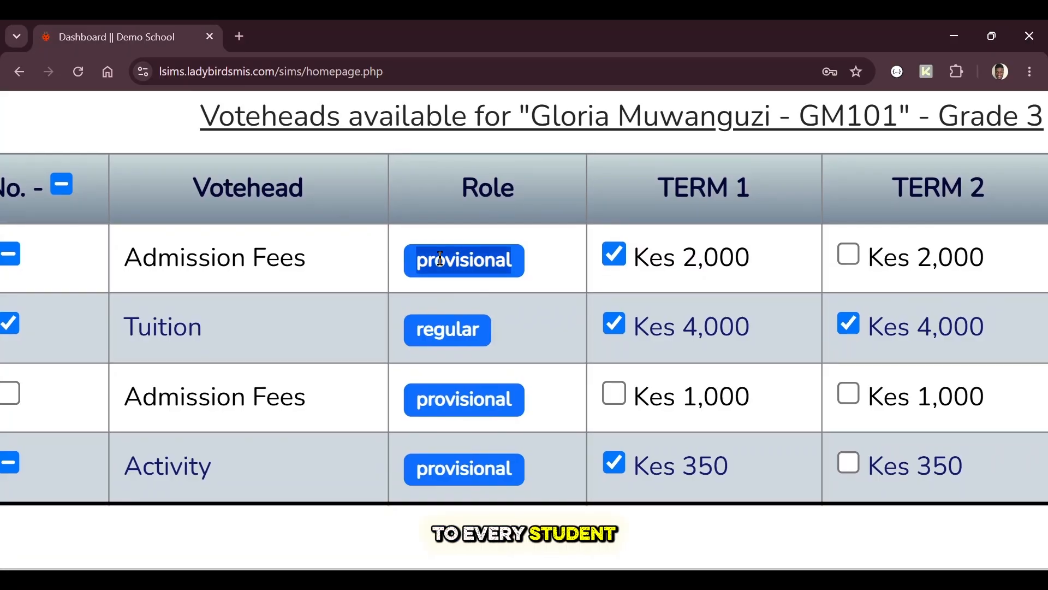
left_click(441, 259)
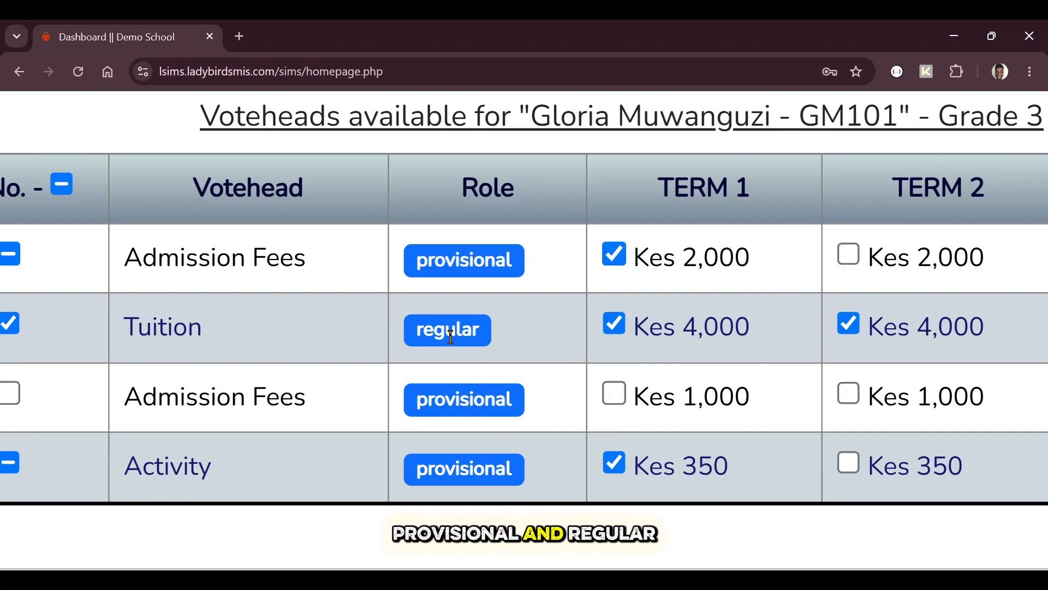
Save the student's votehead changes and return to the personal record.
scroll(451, 337, "down", 5)
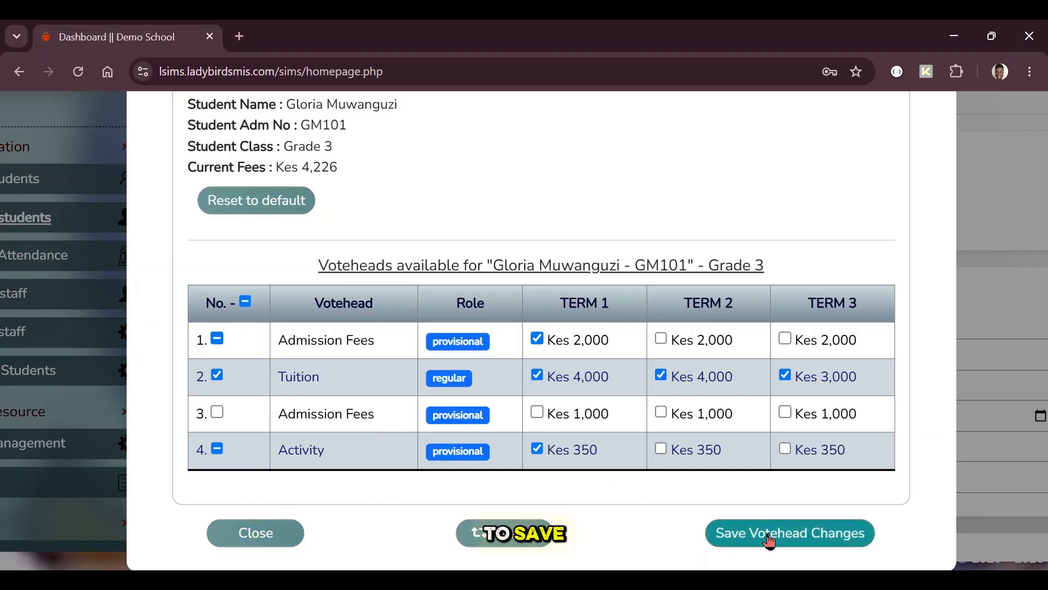
left_click(772, 538)
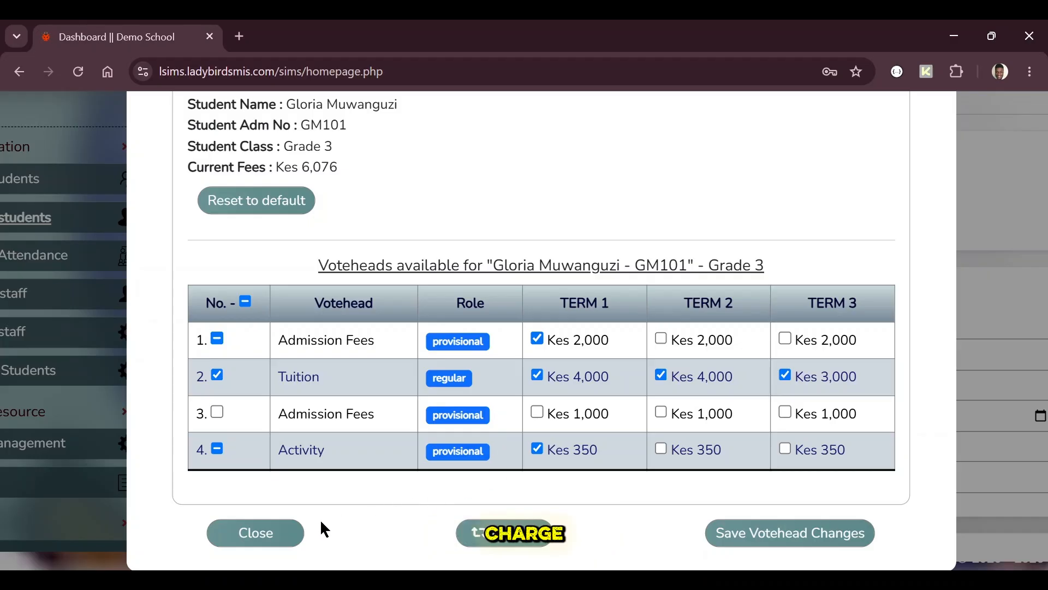
left_click(256, 544)
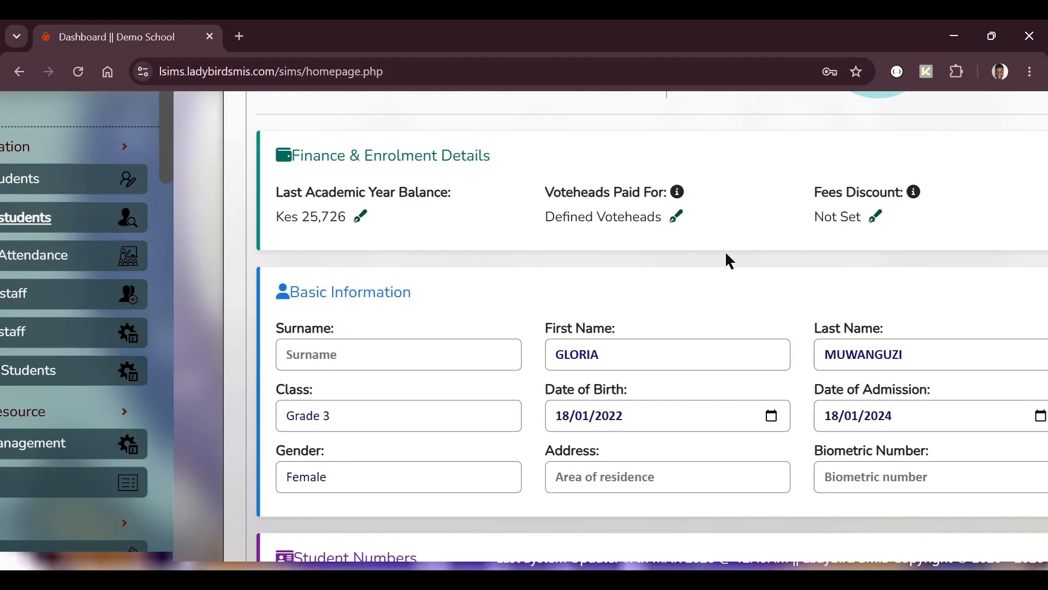
Open the student's fees discount for editing and compare the Discount Percentage option with Discount Amount, leaving Discount Amount selected.
scroll(726, 254, "right", 3)
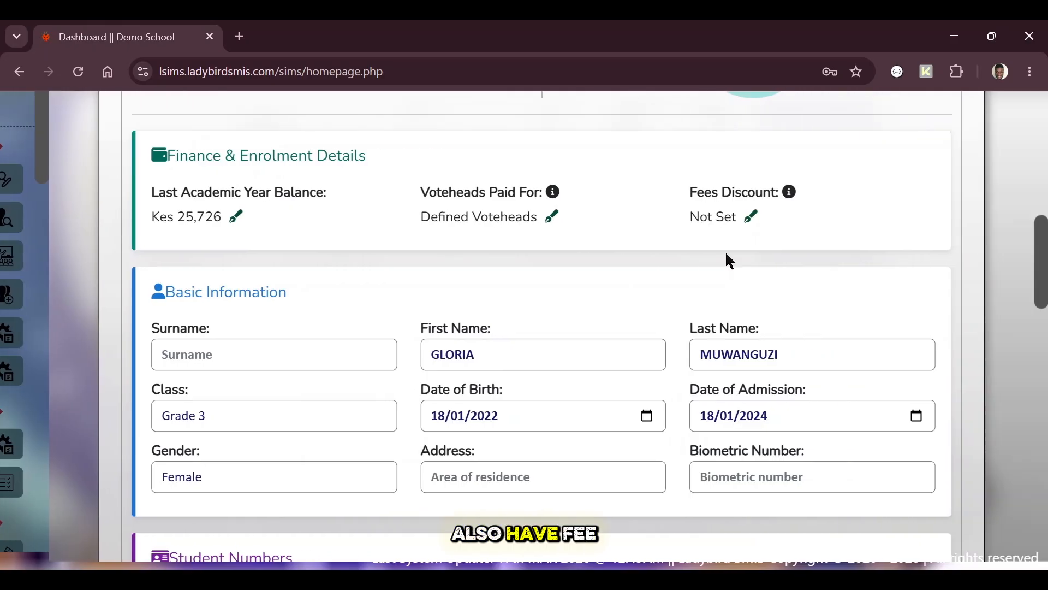
scroll(732, 191, "up", 3)
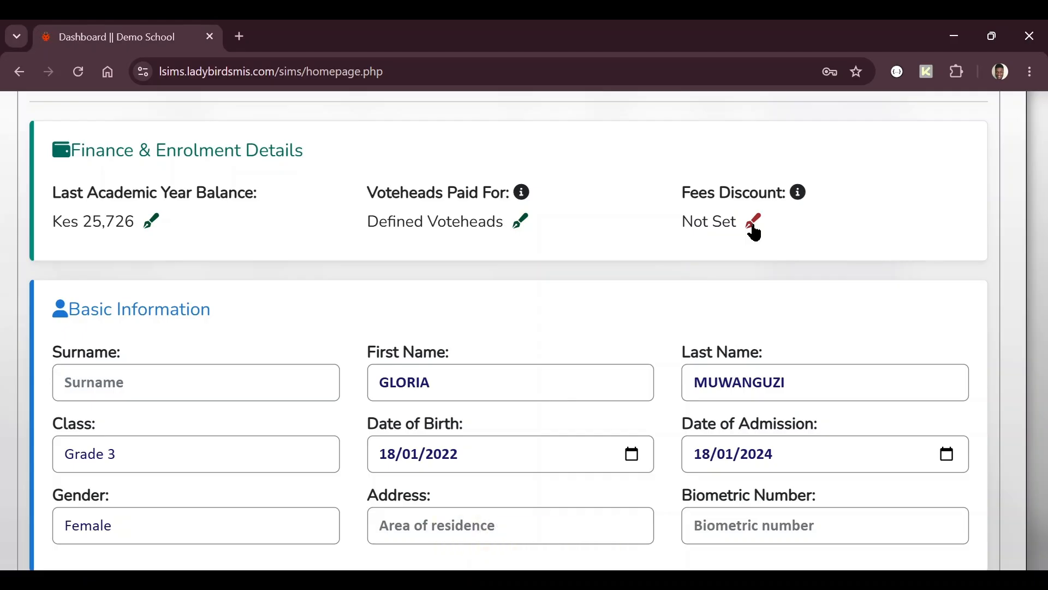
left_click(755, 222)
left_click(436, 154)
left_click(437, 178)
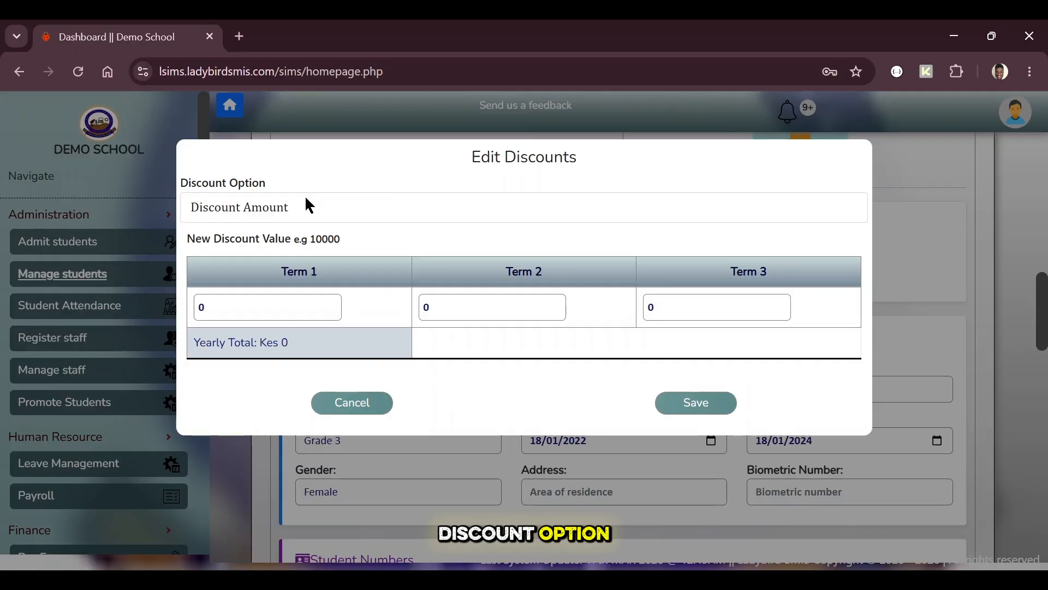
left_click(239, 208)
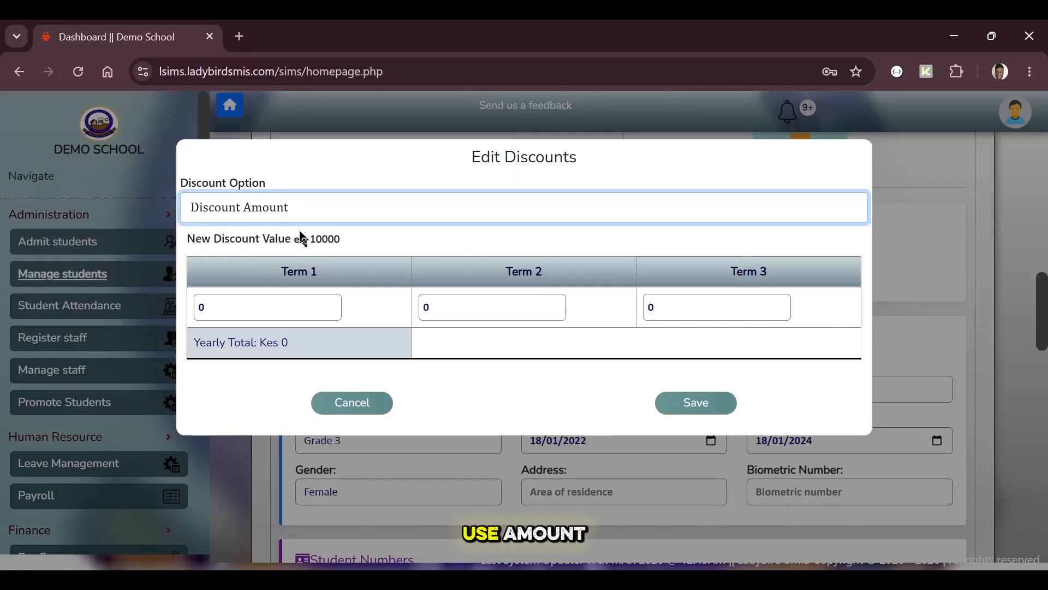
key("Down")
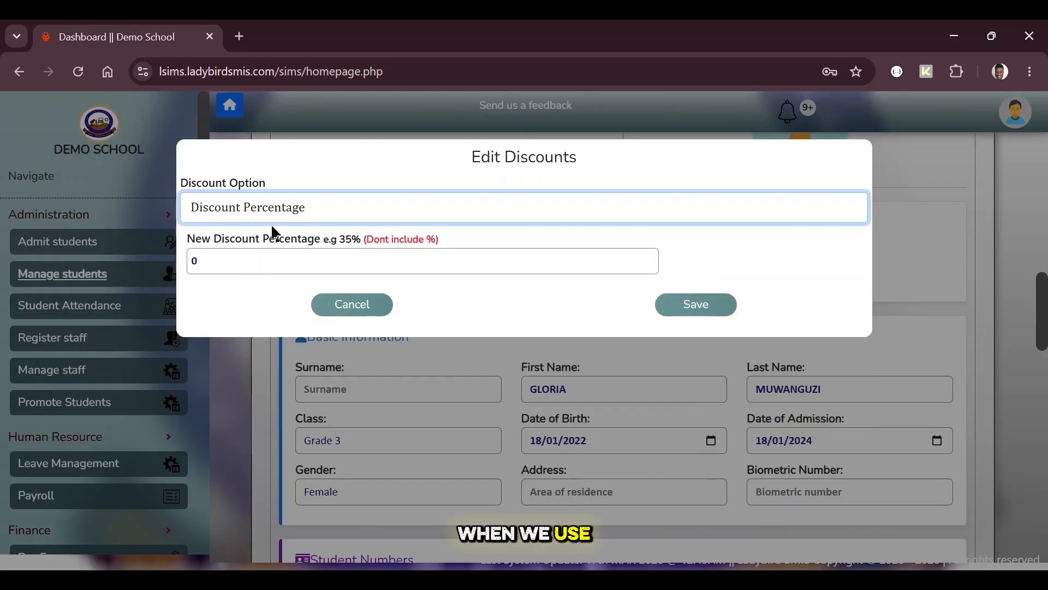
key("Up")
Set the student's discount amounts to 1000 for Term 1, 3000 for Term 2 and 500 for Term 3.
left_click(276, 311)
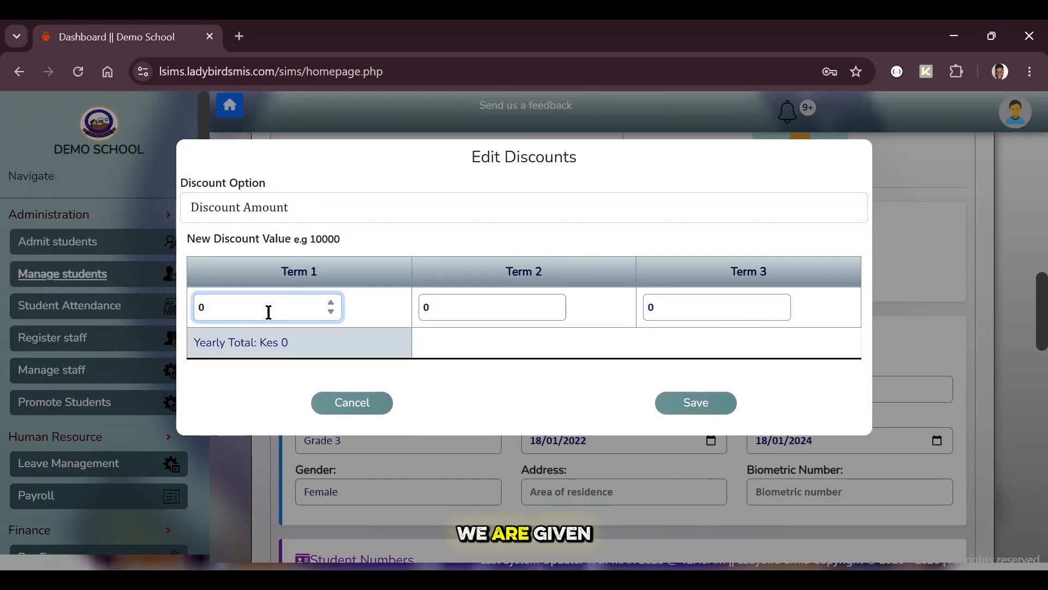
left_click_drag(249, 312, 198, 310)
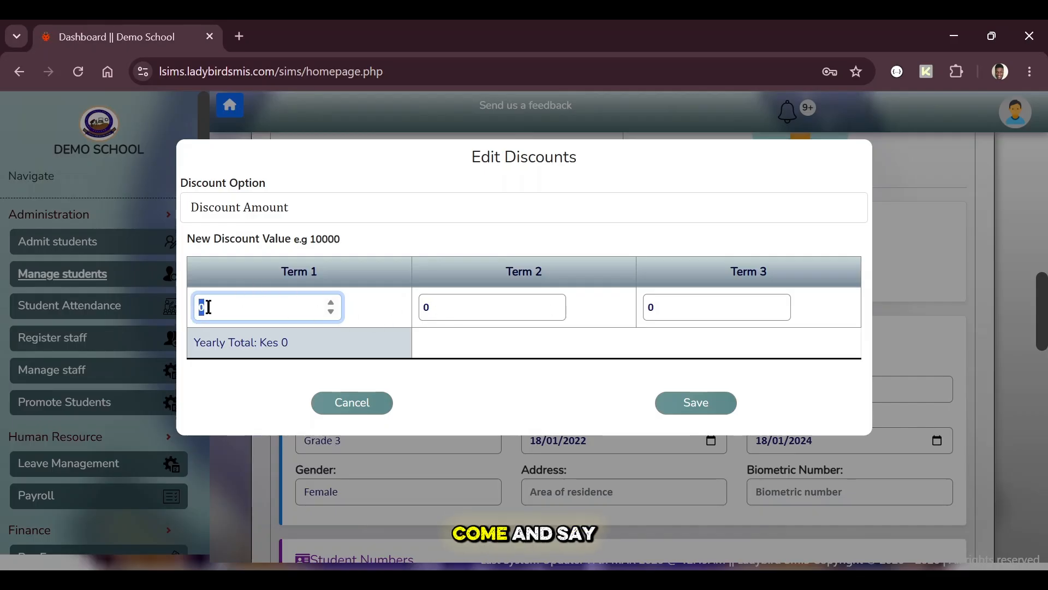
type("1000")
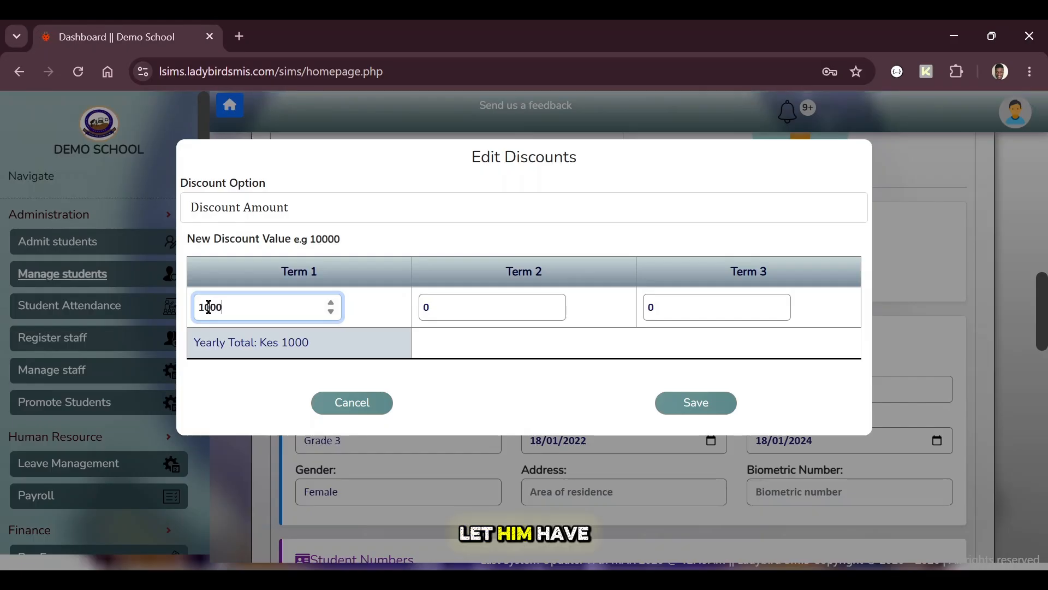
left_click(447, 306)
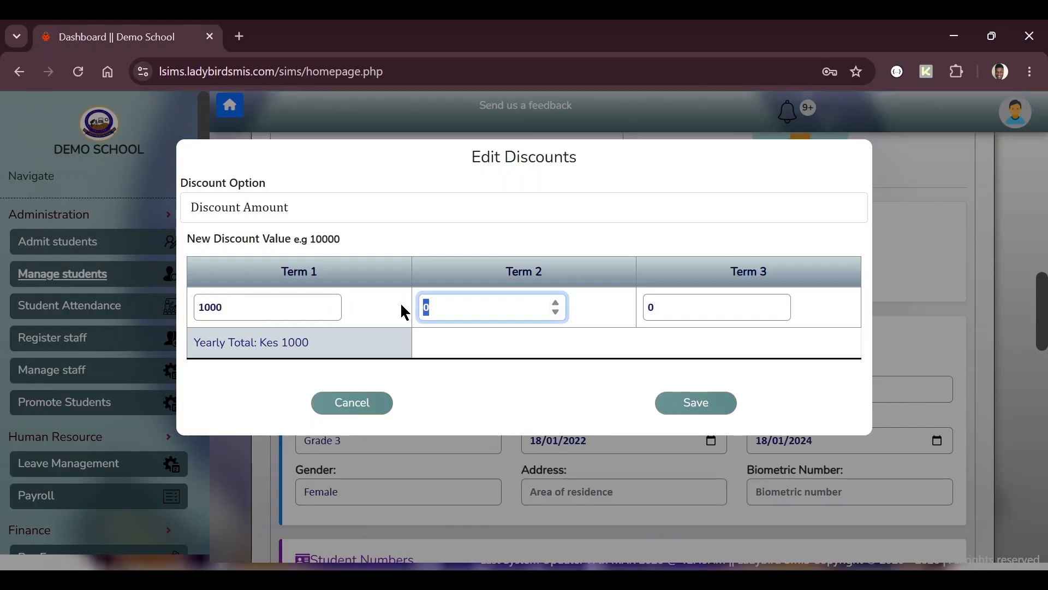
type("3000")
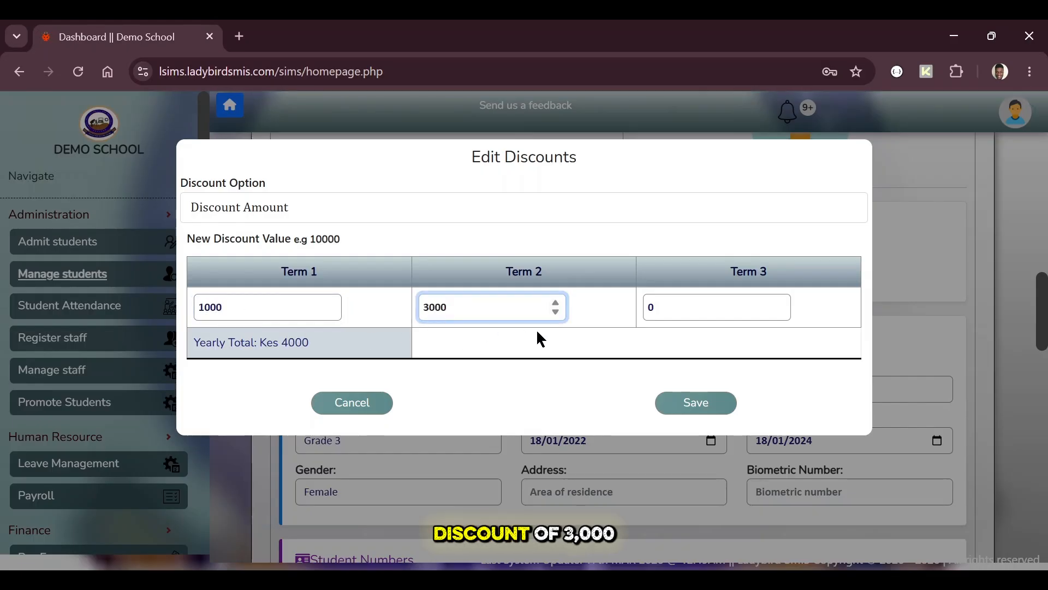
left_click(669, 309)
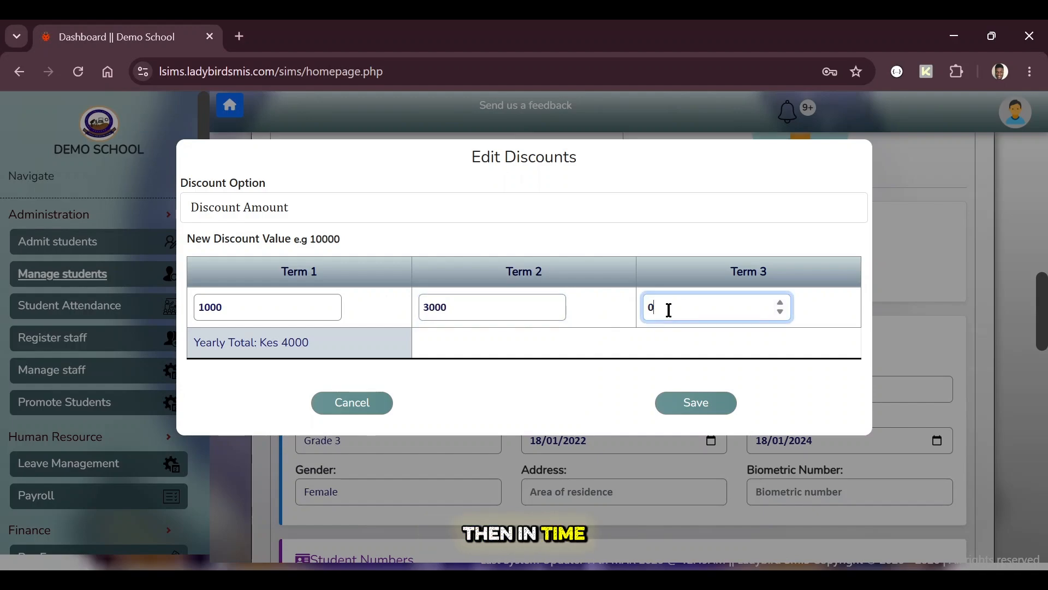
double_click(669, 310)
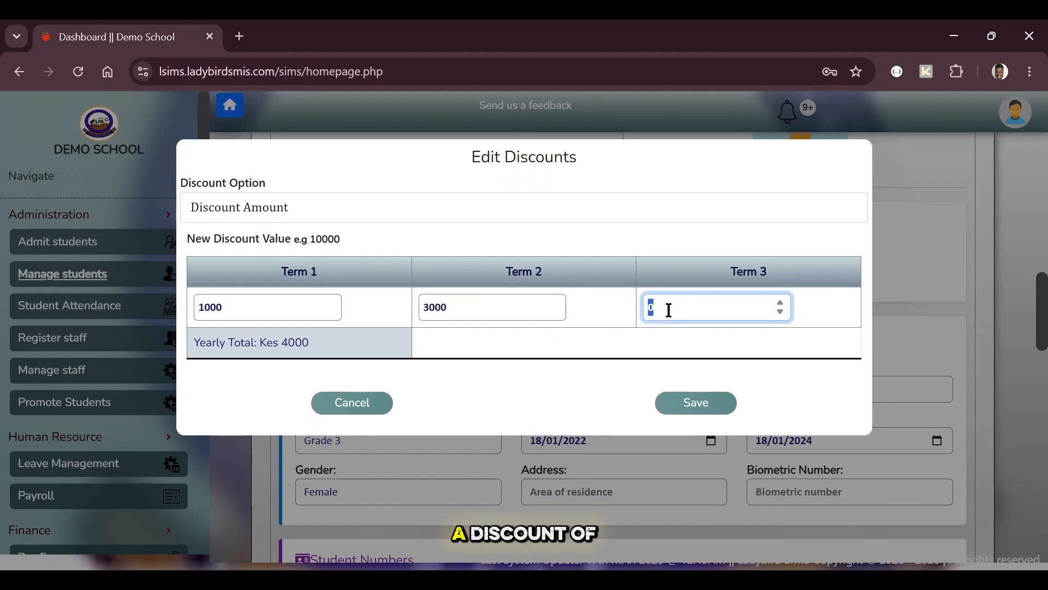
type("500")
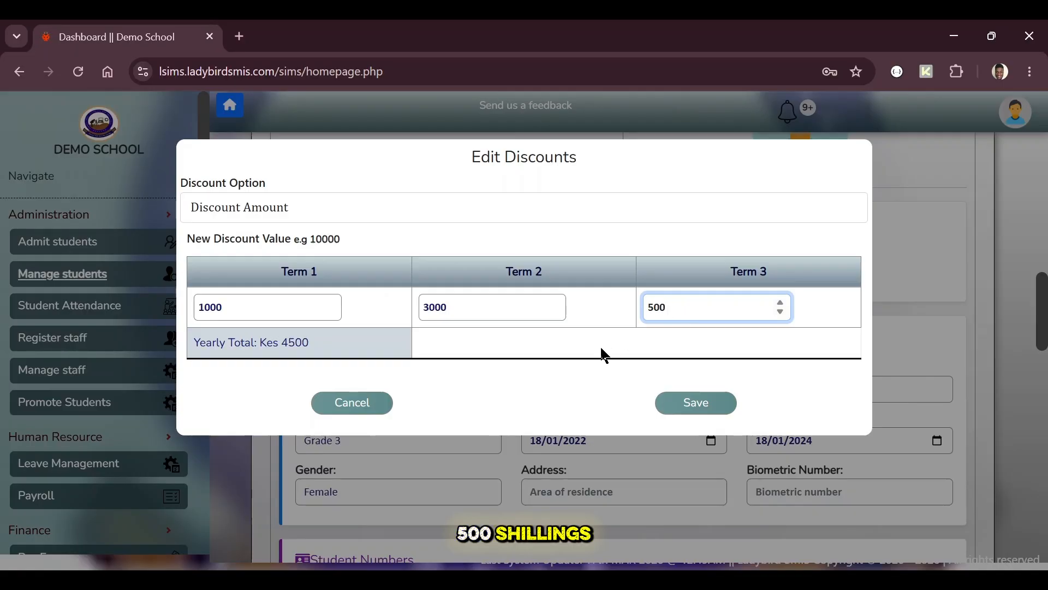
Check the yearly discount total and save the student's discount amounts.
left_click_drag(197, 342, 322, 359)
left_click(322, 359)
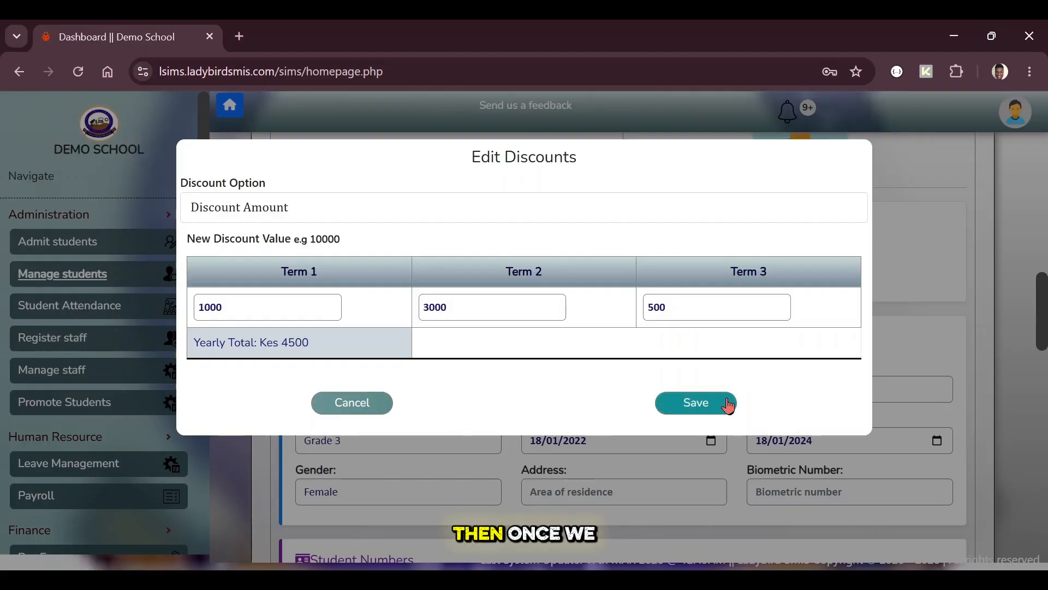
left_click(704, 406)
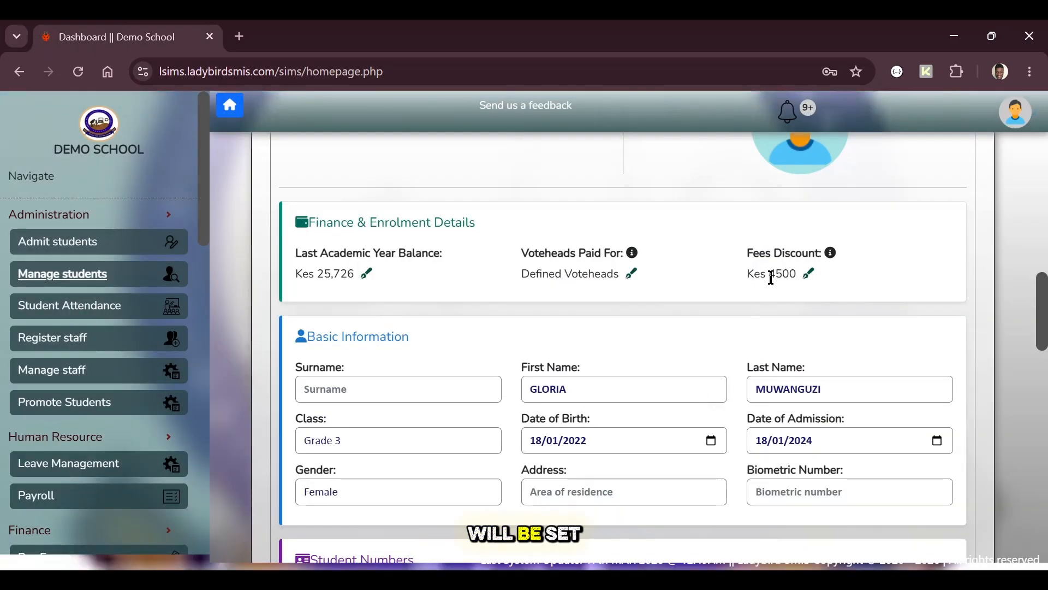
Check the saved fees discount, reopen its term breakdown for review and close it without changes.
left_click_drag(771, 279, 796, 276)
left_click(784, 273)
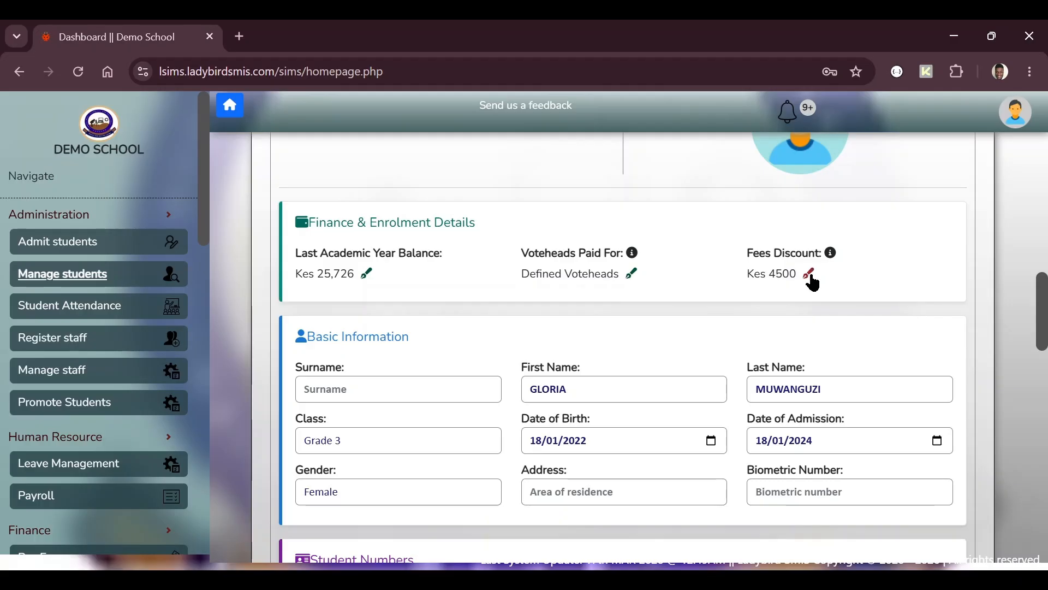
left_click(811, 277)
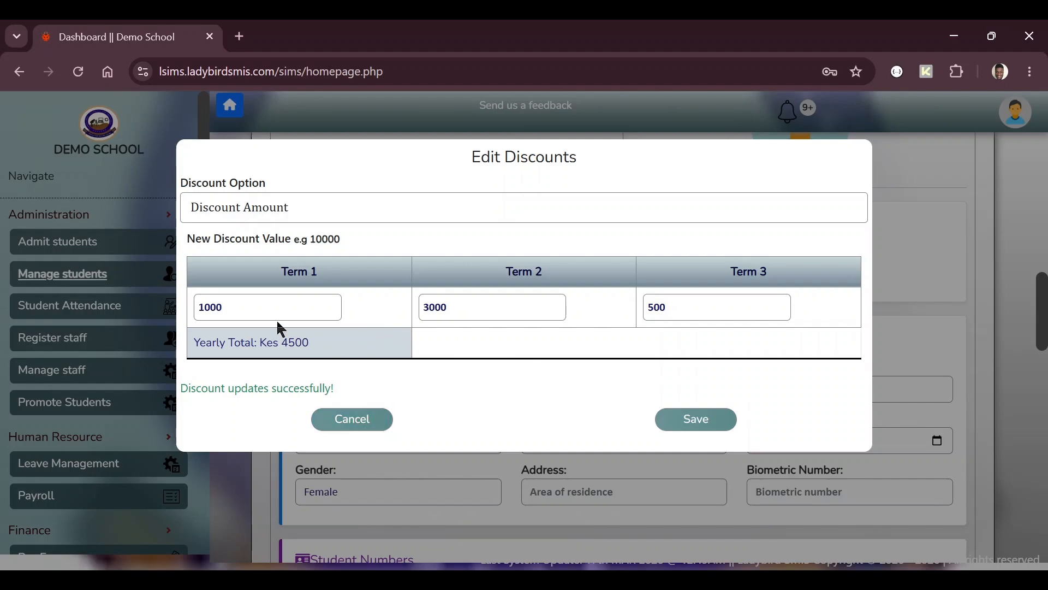
left_click(350, 419)
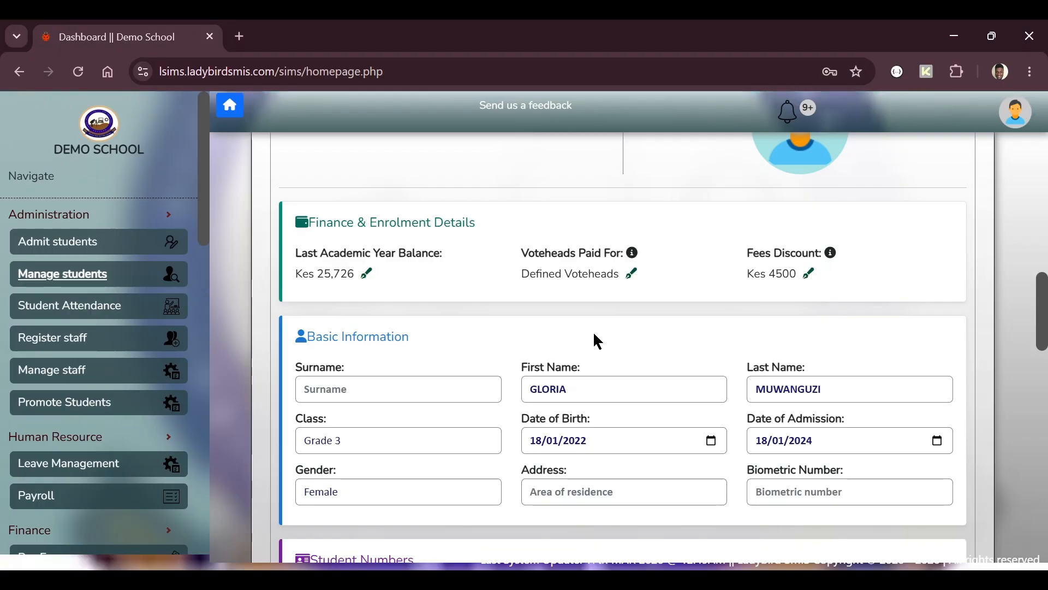
Review the Basic Information and Student Numbers sections of the student's record.
scroll(592, 333, "down", 2)
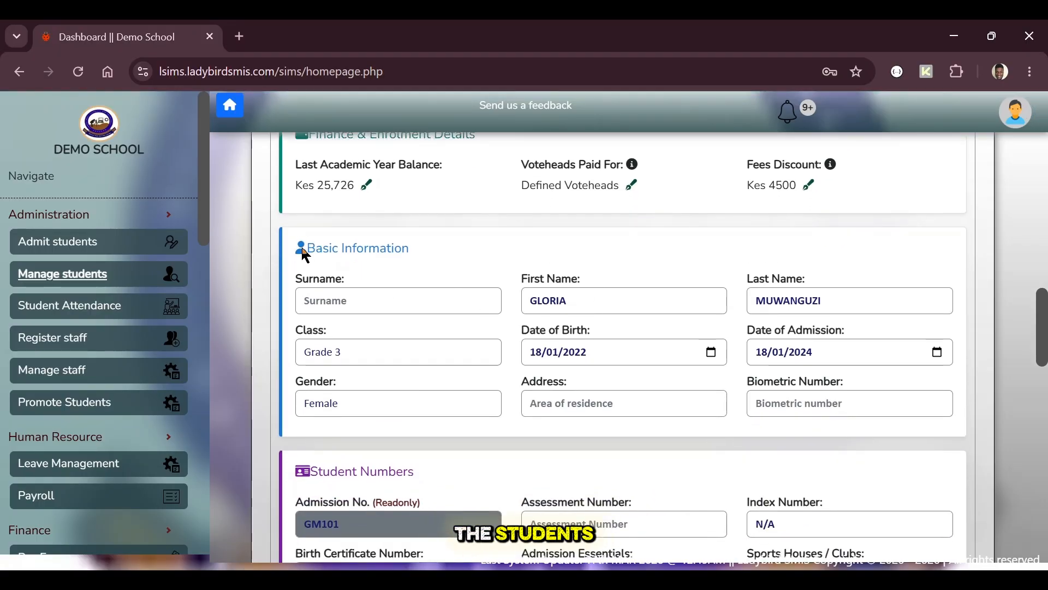
left_click_drag(306, 256, 431, 255)
scroll(431, 255, "down", 1)
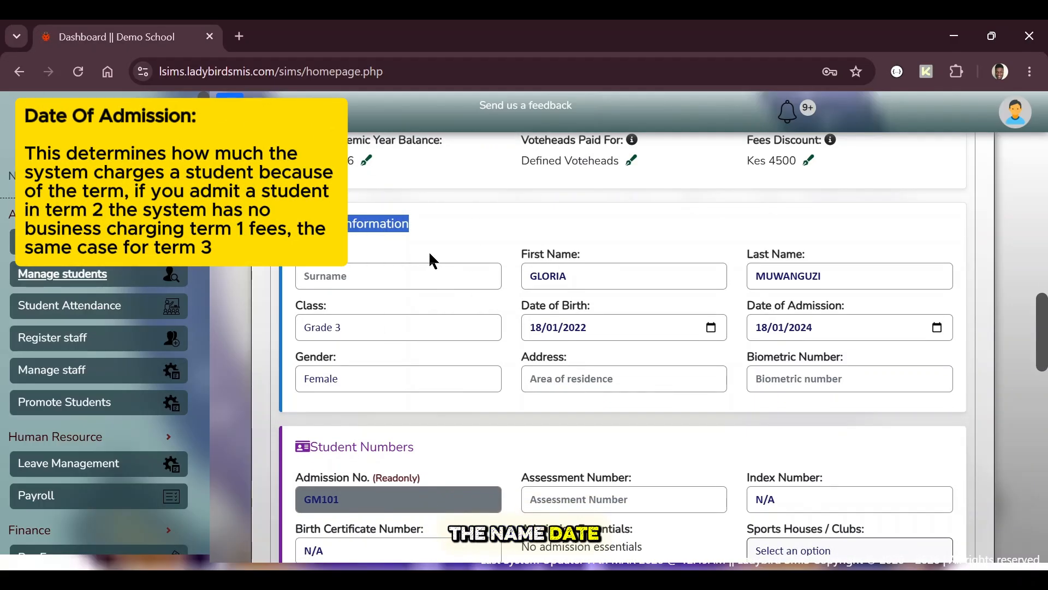
scroll(429, 254, "down", 2)
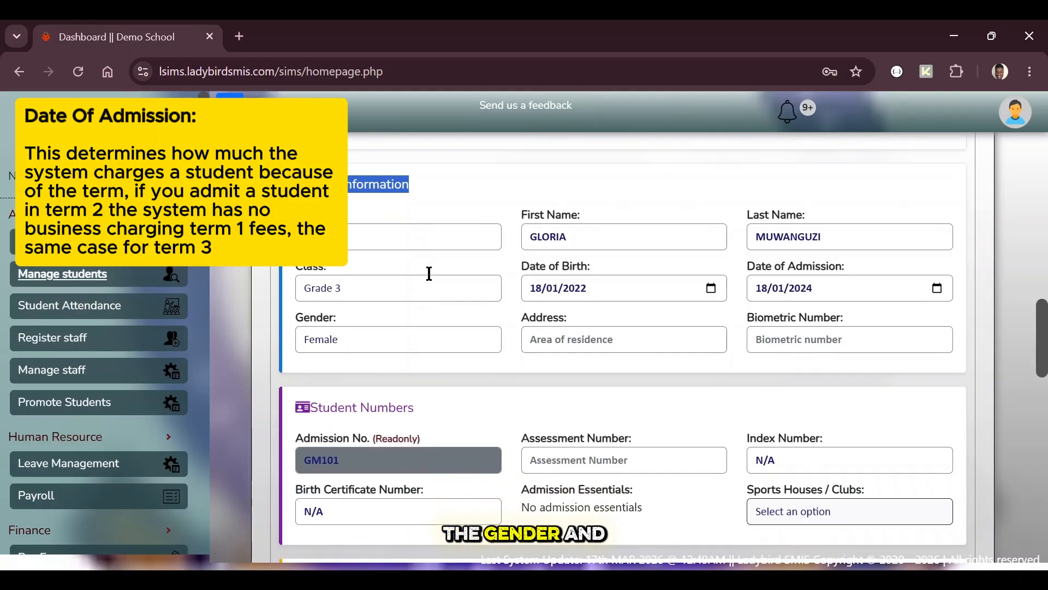
scroll(427, 271, "down", 2)
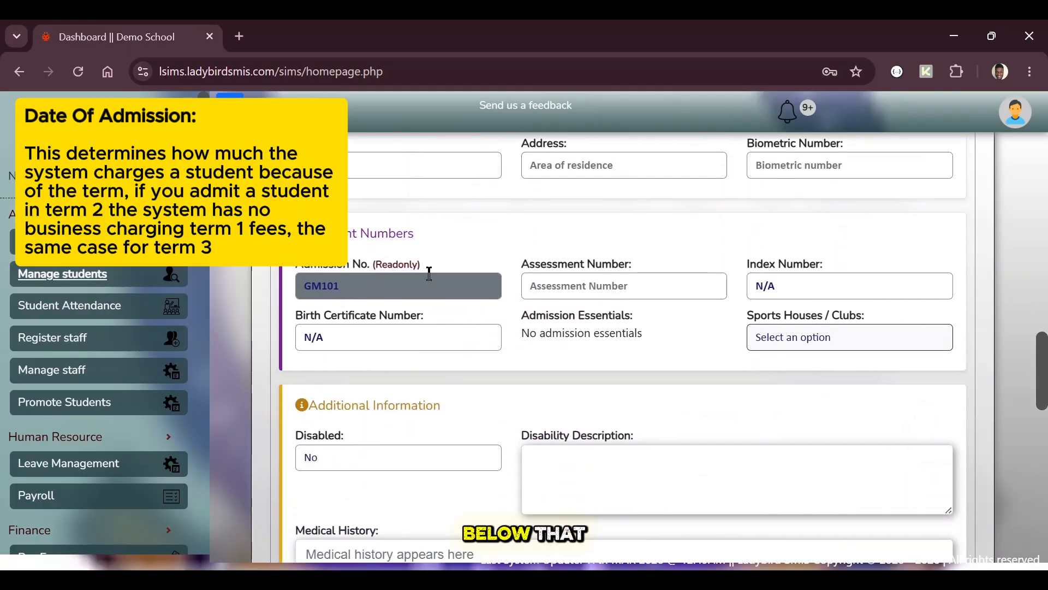
left_click_drag(382, 228, 413, 229)
left_click(413, 229)
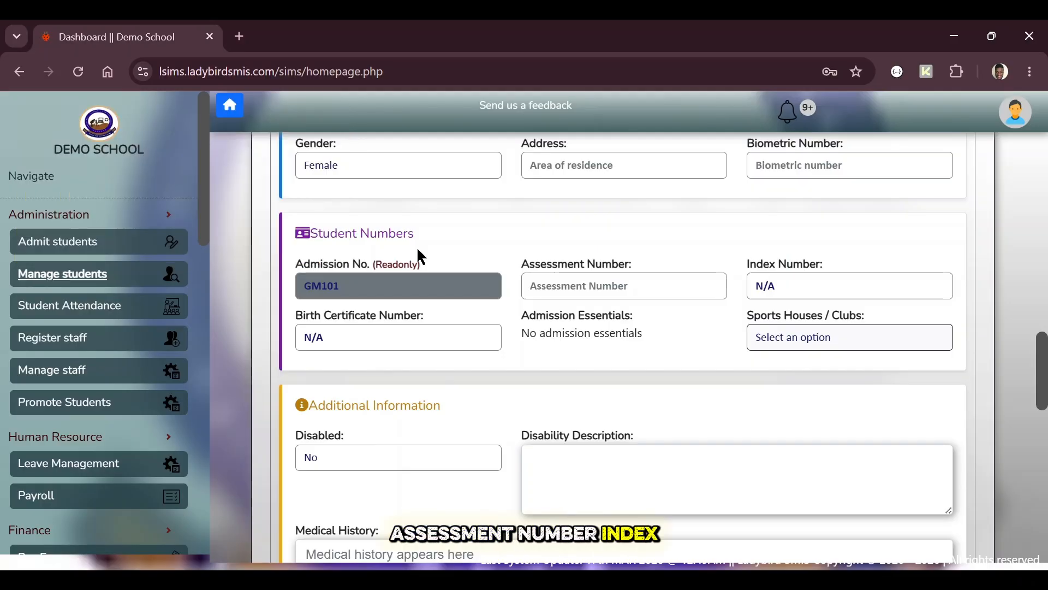
scroll(331, 327, "down", 1)
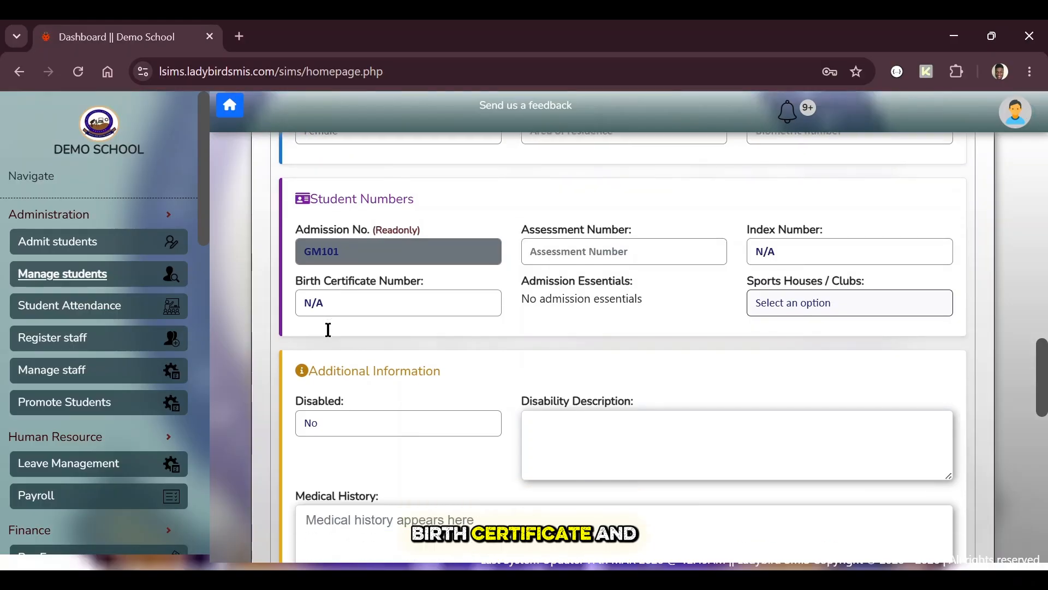
Examine the student's medical history, previous schools attended and the details recorded for the primary and secondary parents.
scroll(331, 338, "down", 5)
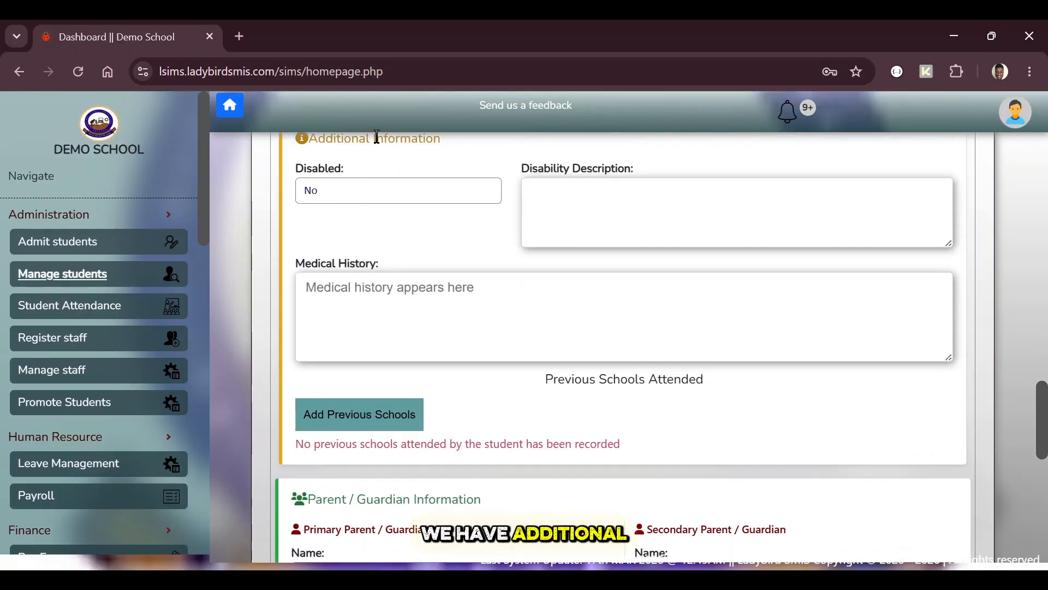
left_click(408, 293)
scroll(349, 393, "down", 2)
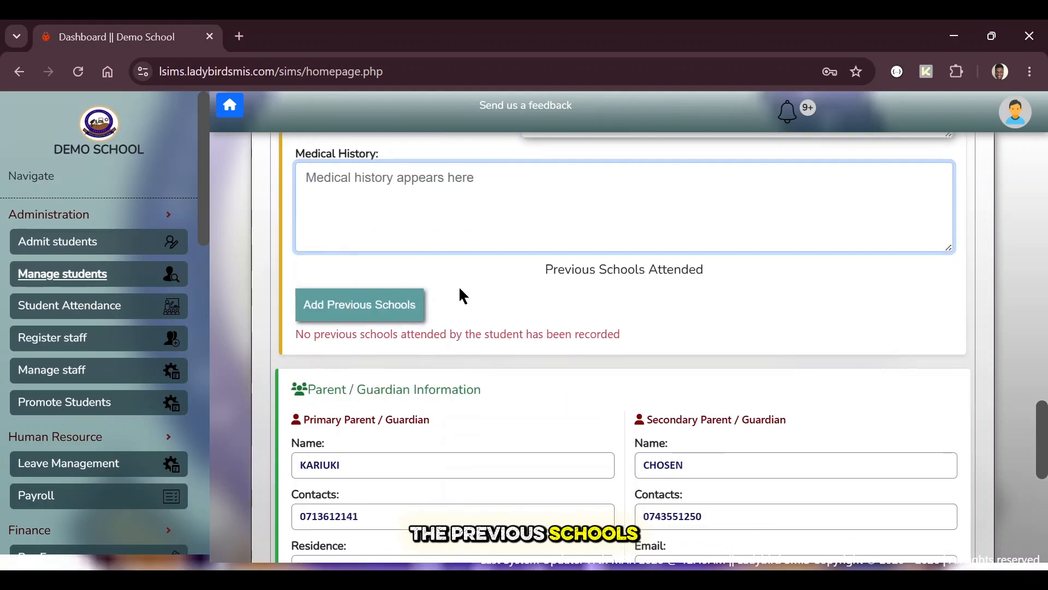
scroll(552, 305, "down", 2)
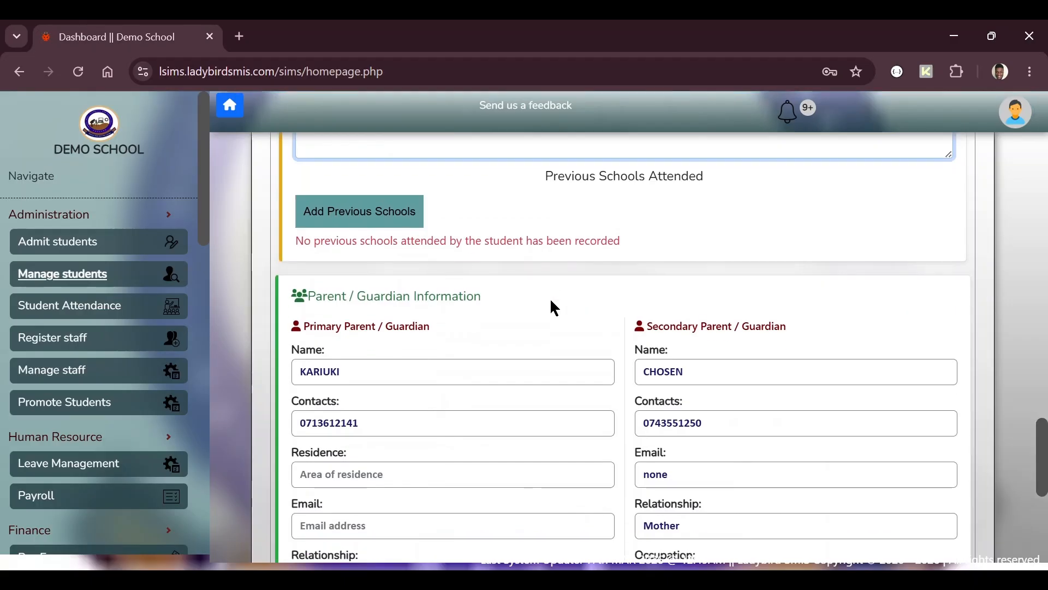
scroll(506, 221, "down", 3)
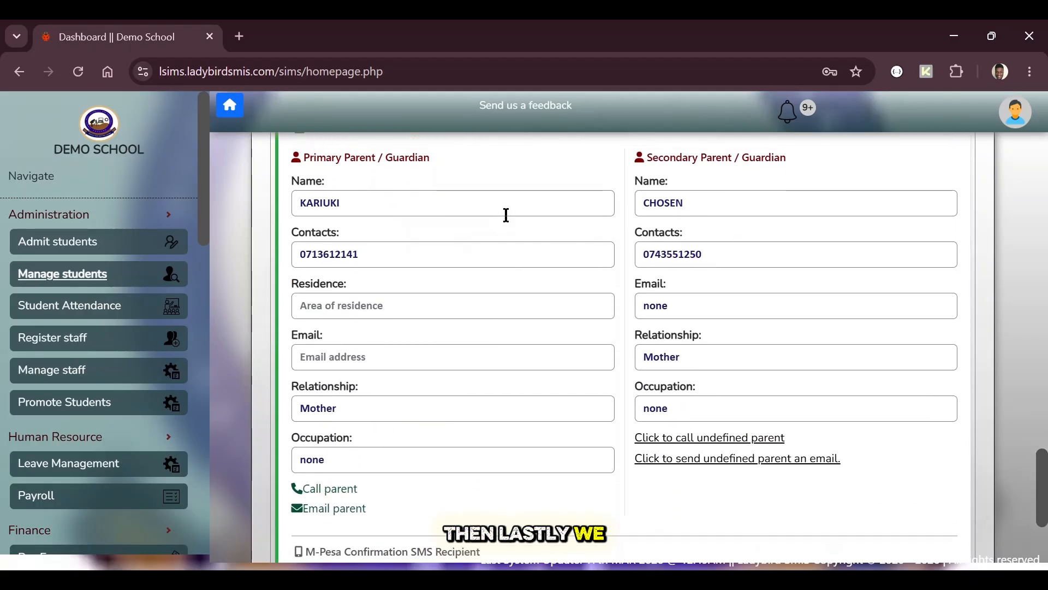
scroll(506, 219, "up", 1)
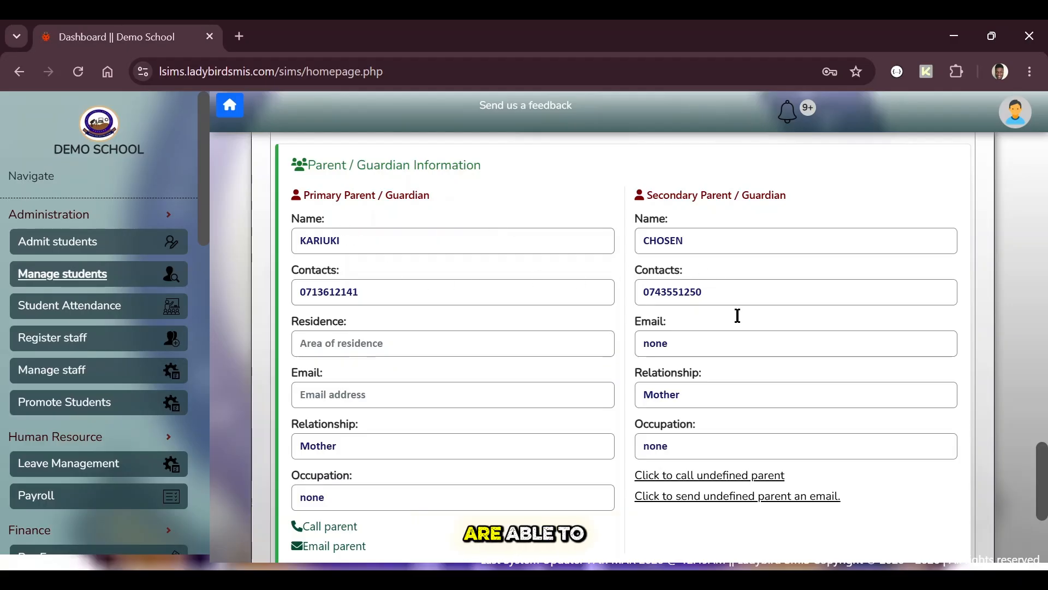
scroll(480, 289, "down", 3)
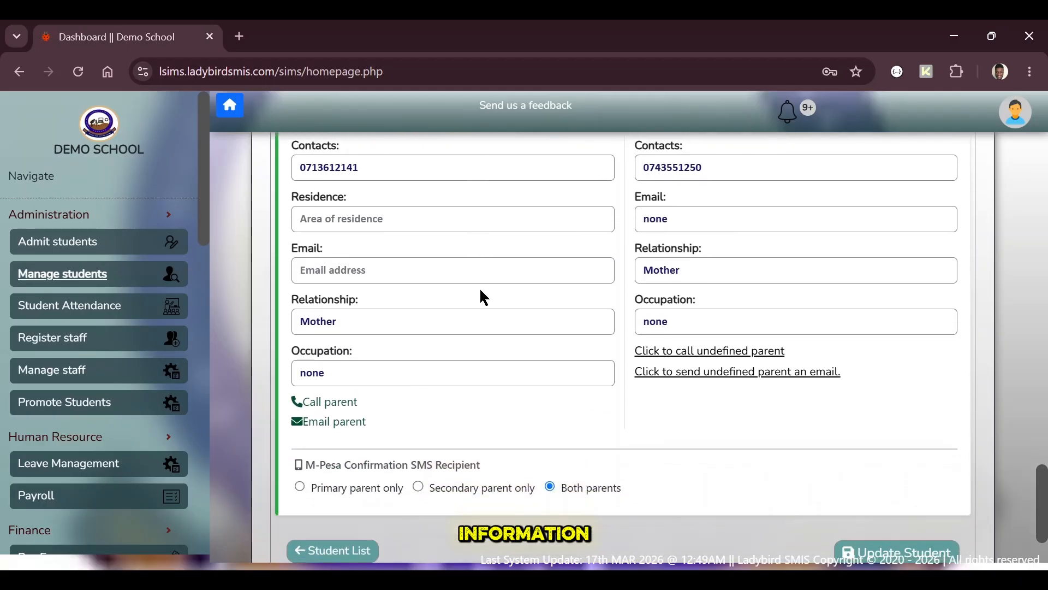
scroll(424, 375, "down", 2)
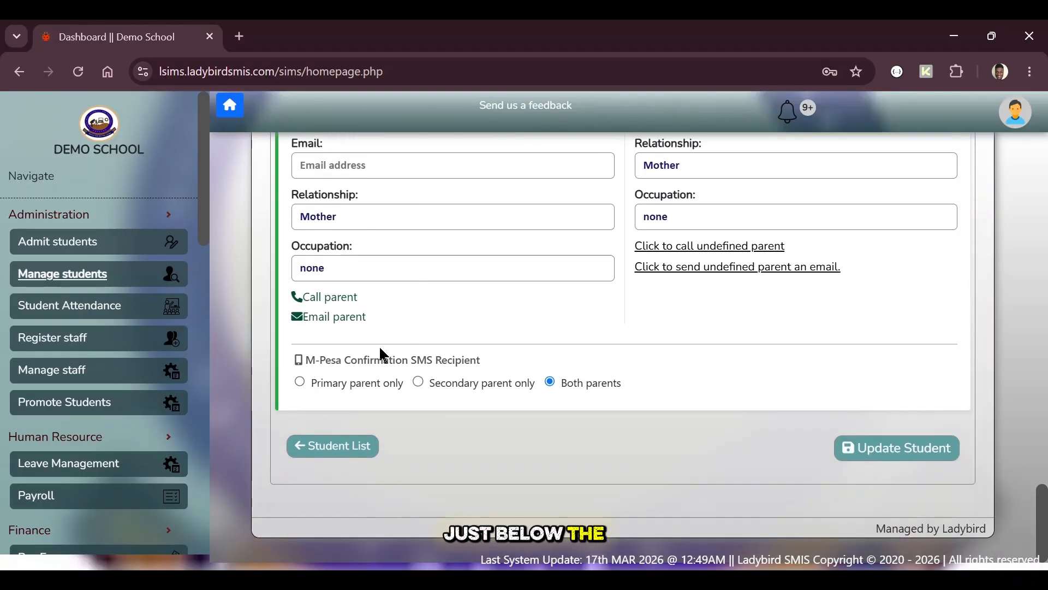
Examine the M-Pesa Confirmation SMS Recipient setting and its parent options below the guardian details.
scroll(371, 256, "up", 1)
scroll(371, 255, "up", 2)
scroll(368, 252, "down", 3)
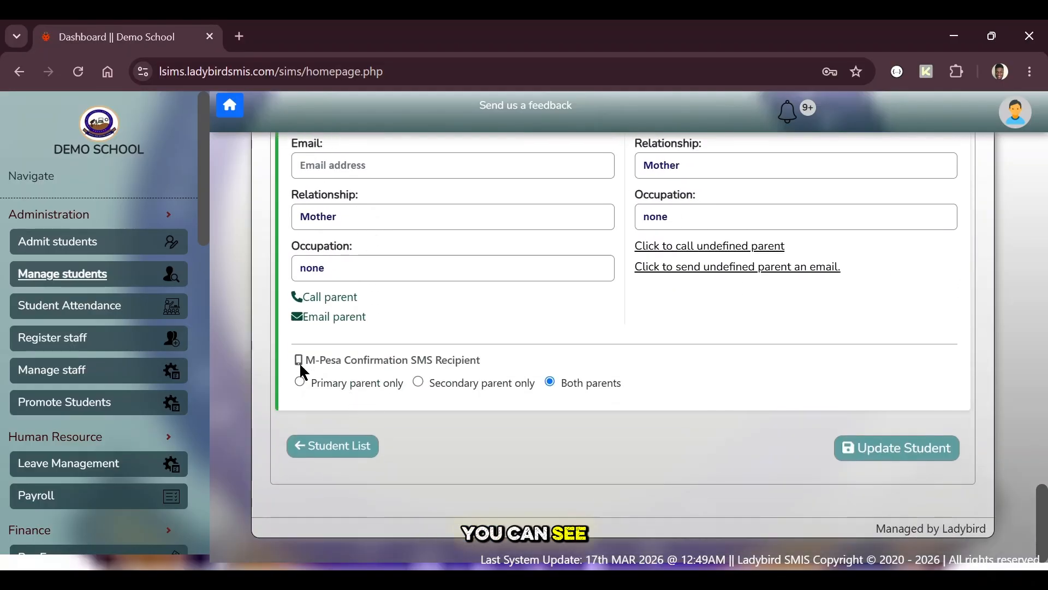
left_click_drag(309, 363, 459, 361)
double_click(463, 359)
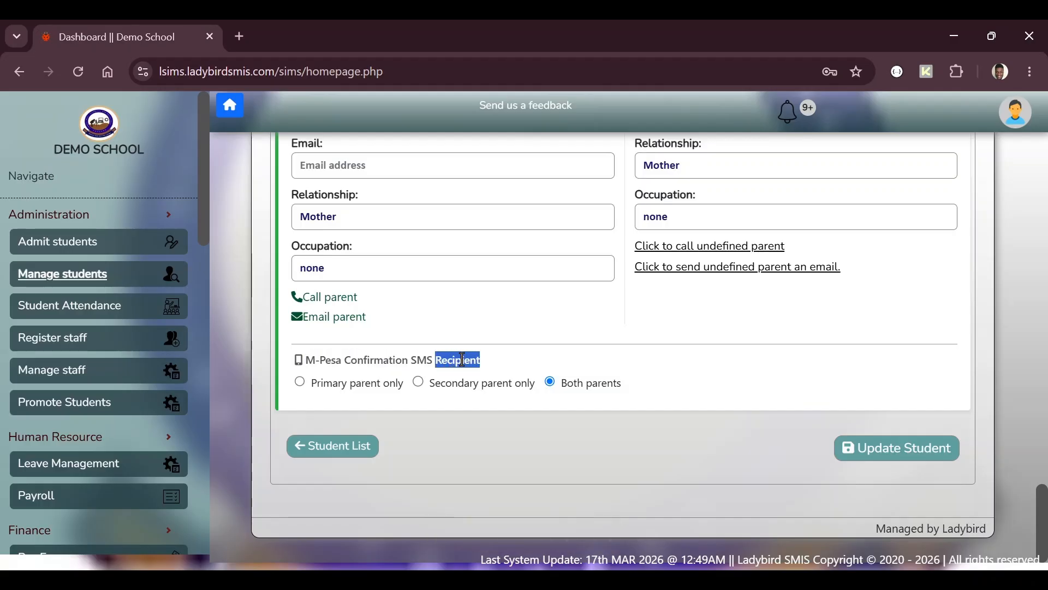
left_click(462, 360)
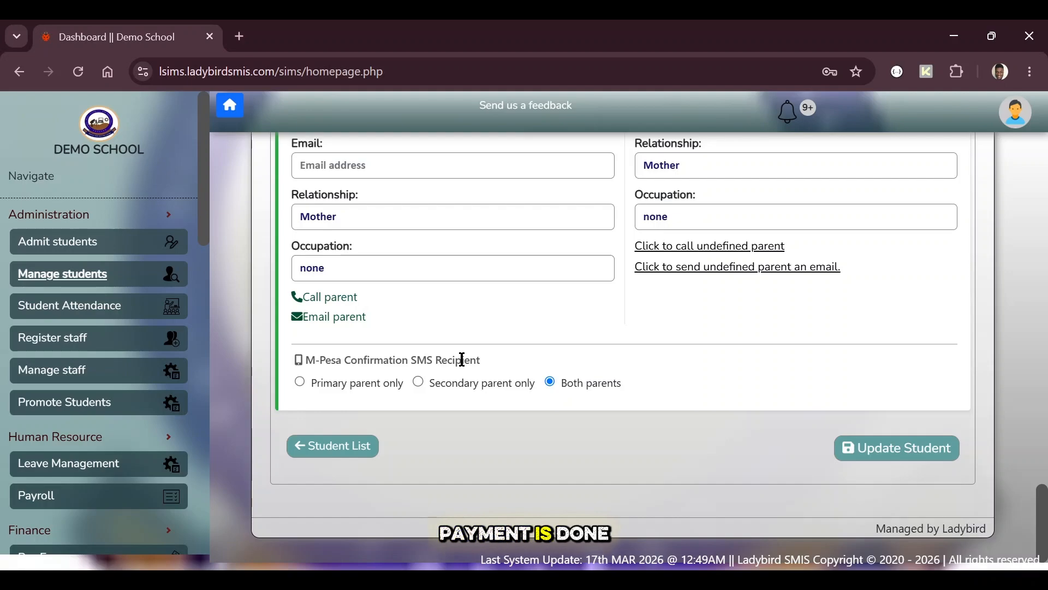
double_click(375, 359)
left_click(376, 358)
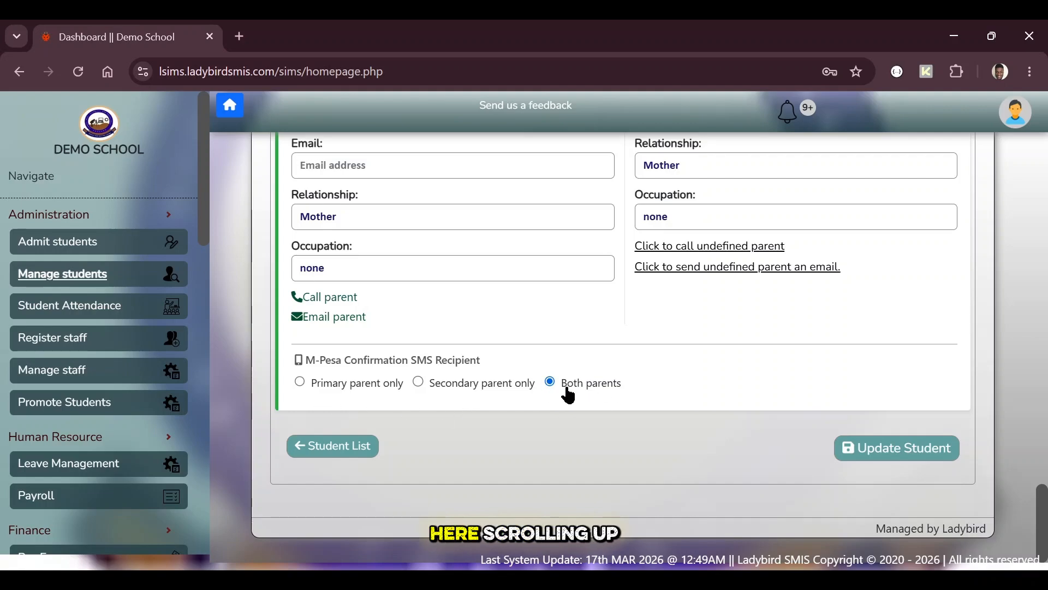
Recheck the student's record from the guardian details up to the Finance & Enrolment Details and Basic Information sections.
scroll(568, 390, "up", 15)
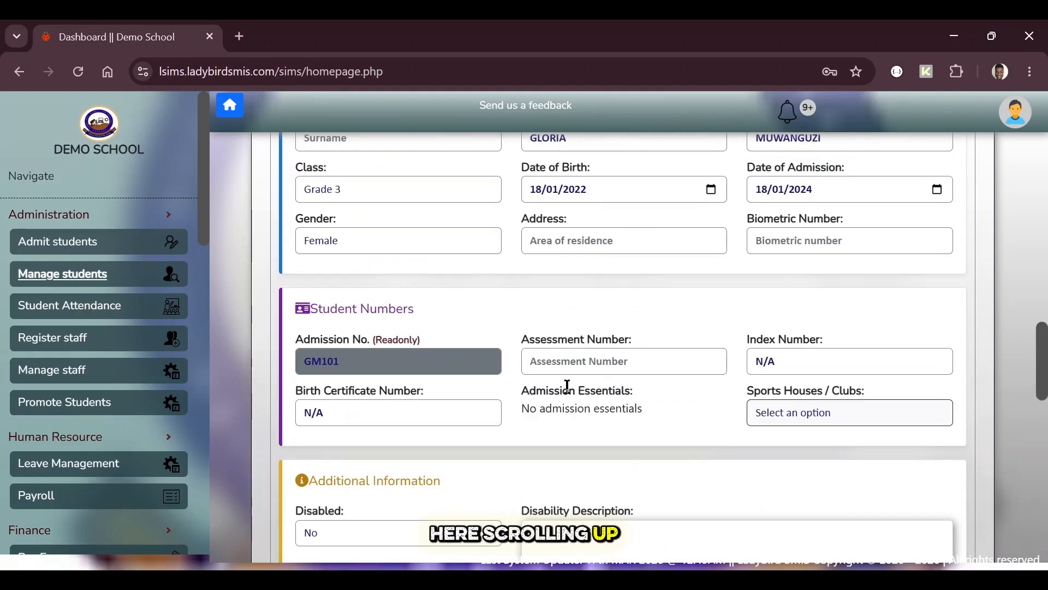
scroll(568, 386, "up", 5)
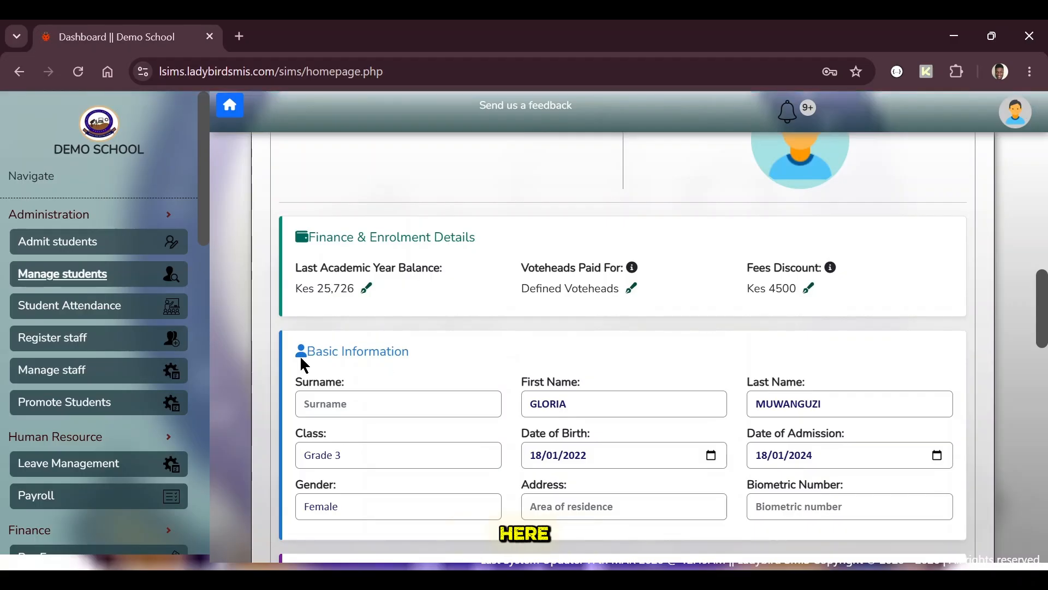
left_click_drag(302, 359, 428, 362)
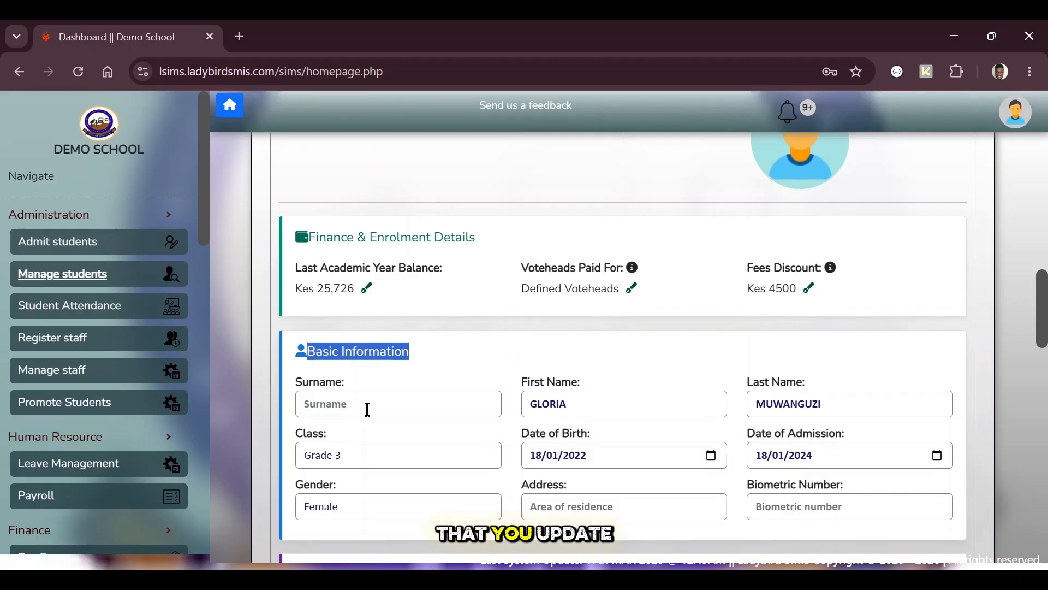
scroll(401, 356, "down", 15)
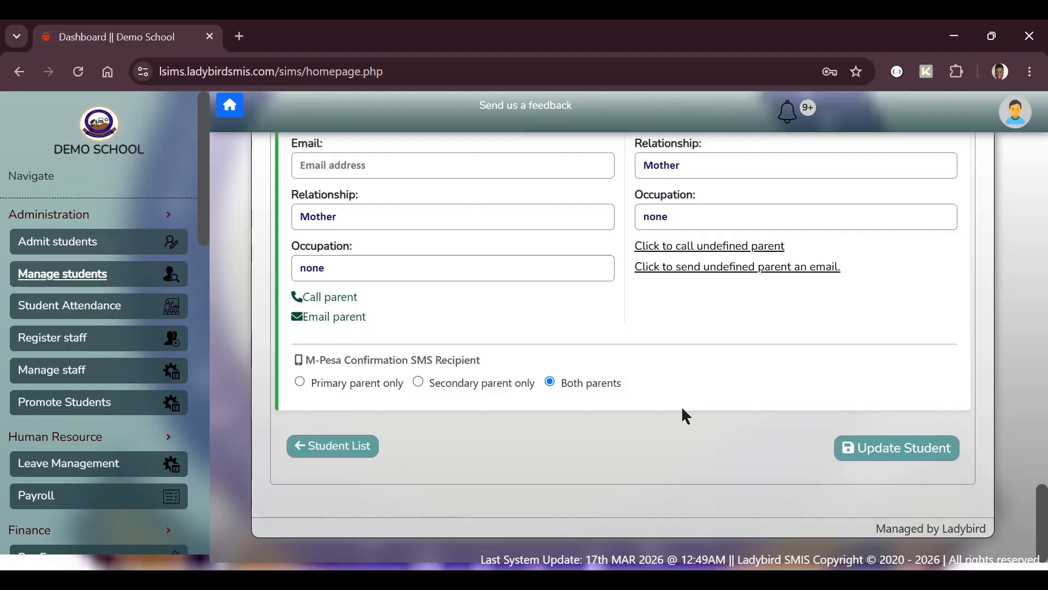
Return from the student's record to the Grade 3 student list and view the Student Enrolment summary above it.
left_click(334, 447)
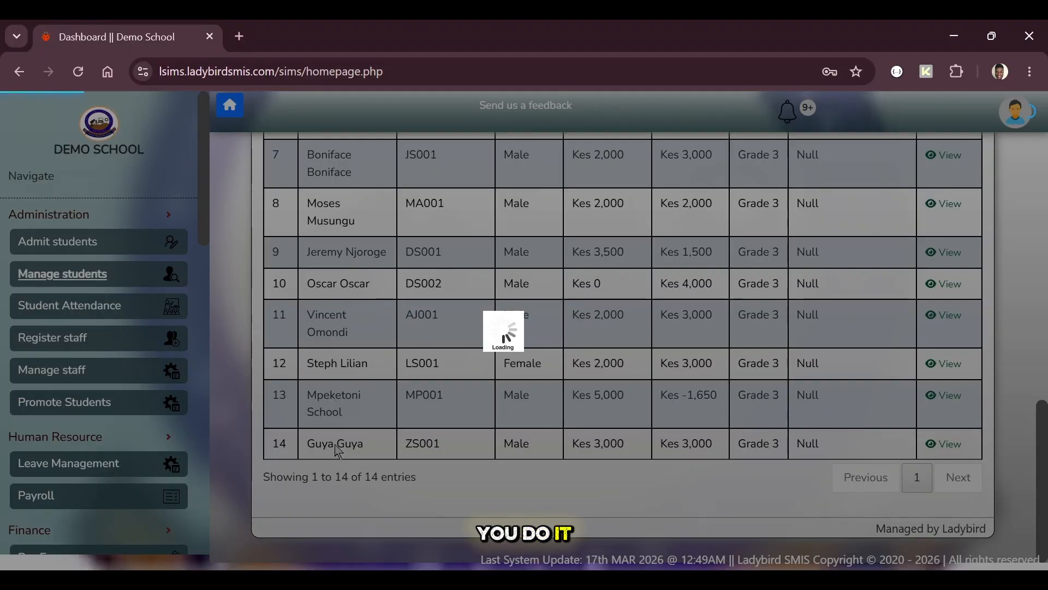
scroll(620, 358, "up", 10)
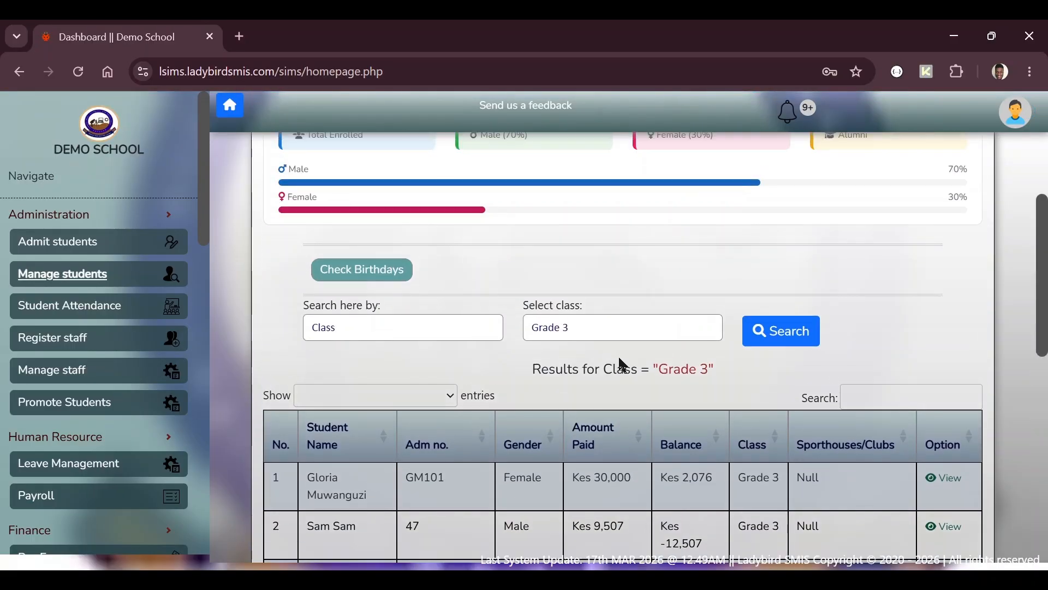
scroll(623, 365, "up", 2)
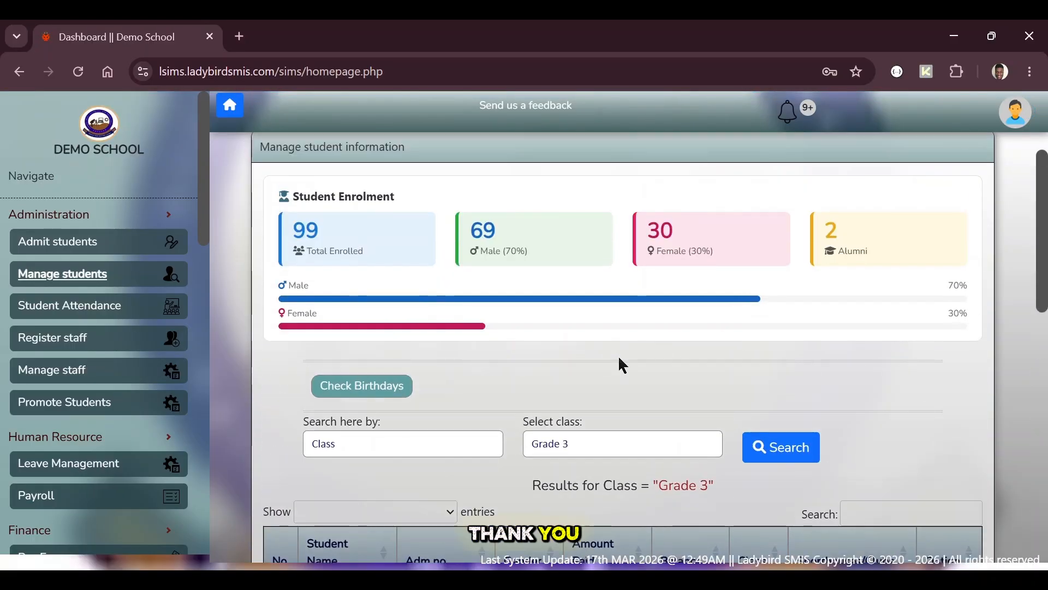